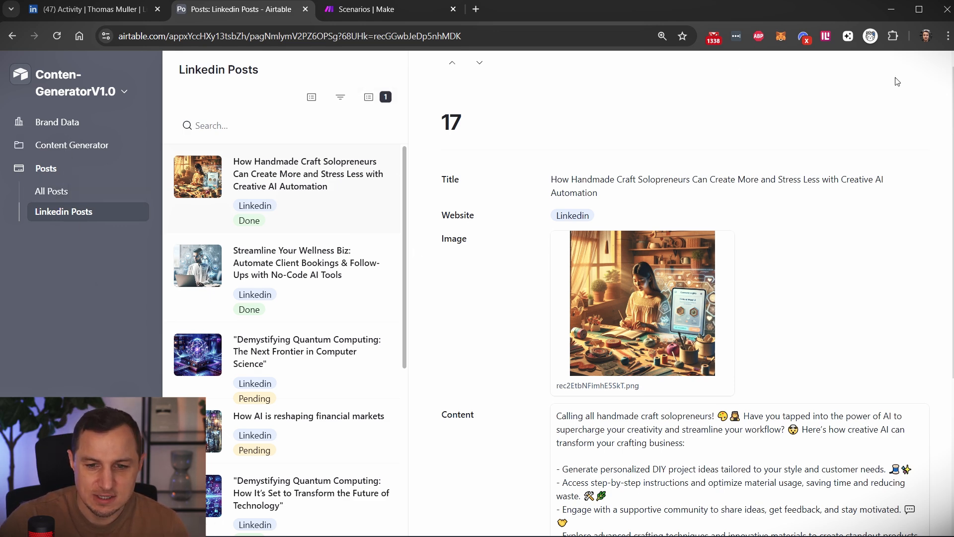
Look over the image and content of the LinkedIn post about handmade craft solopreneurs.
{"action": "scroll", "coordinate": [811, 324], "scroll_direction": "down", "scroll_amount": 3}
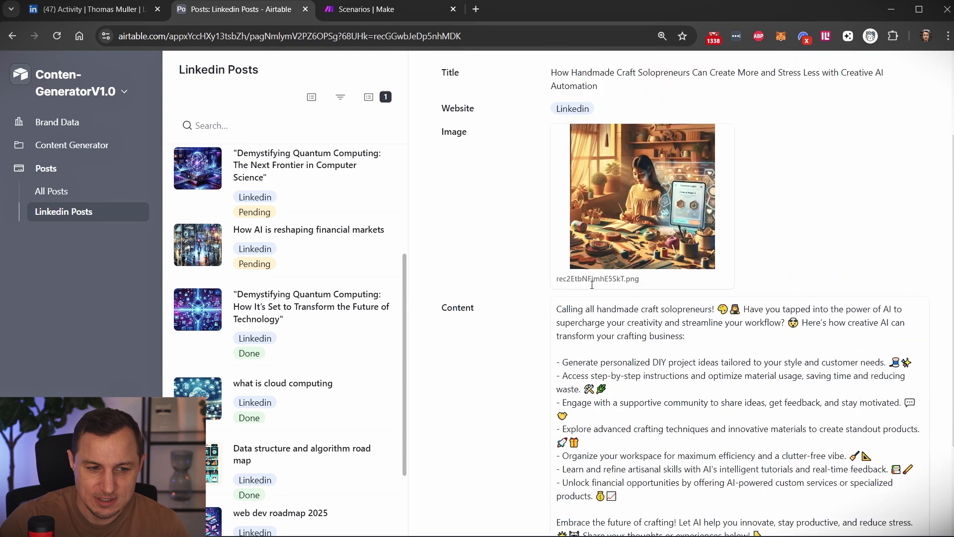
{"action": "scroll", "coordinate": [592, 285], "scroll_direction": "up", "scroll_amount": 3}
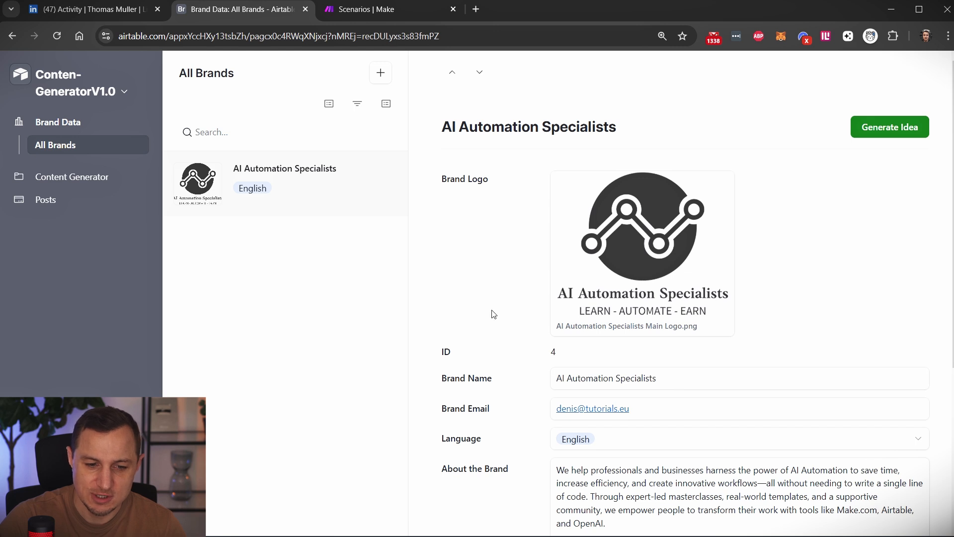
Review the AI Automation Specialists brand record and its available language options.
{"action": "scroll", "coordinate": [494, 316], "scroll_direction": "down", "scroll_amount": 1}
{"action": "scroll", "coordinate": [535, 280], "scroll_direction": "down", "scroll_amount": 1}
{"action": "scroll", "coordinate": [516, 269], "scroll_direction": "down", "scroll_amount": 1}
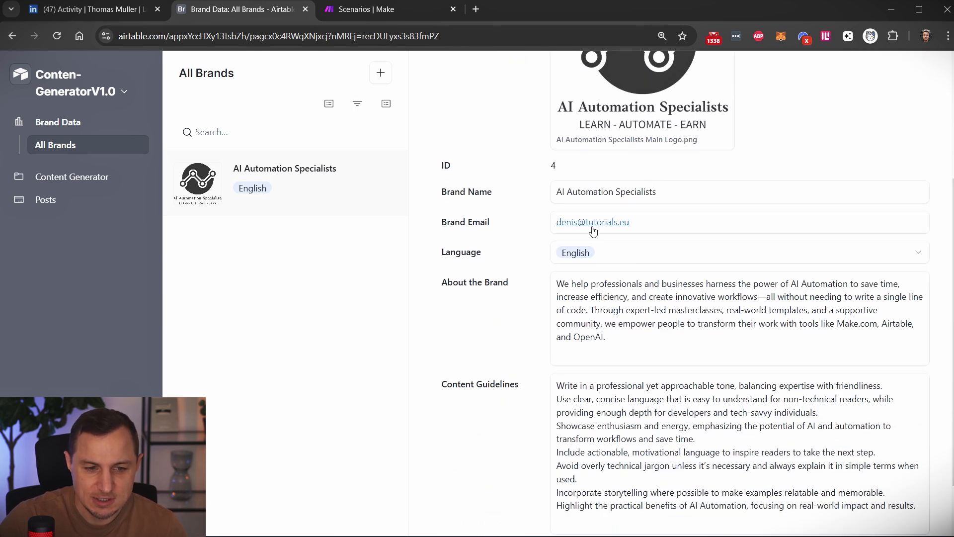
{"action": "left_click", "coordinate": [616, 259]}
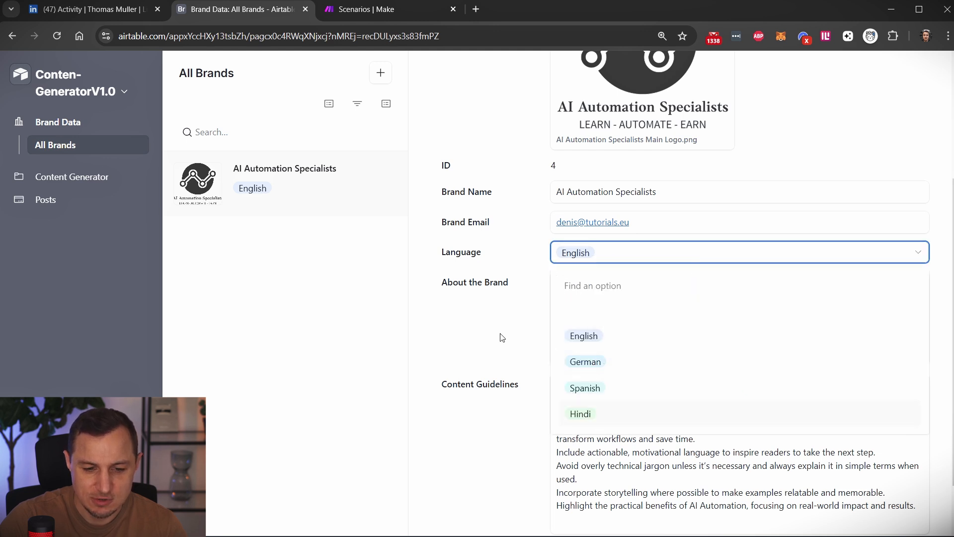
{"action": "left_click", "coordinate": [465, 310]}
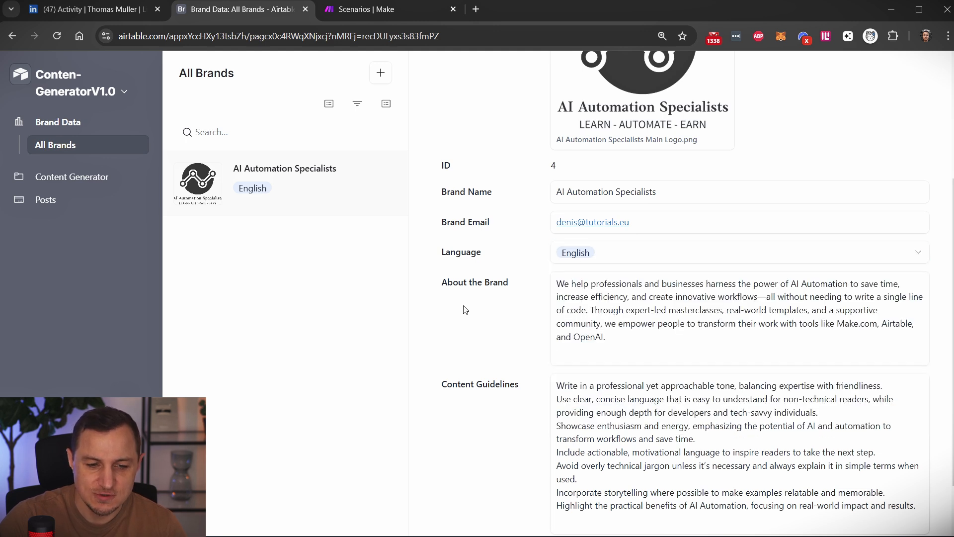
Read the brand's About the Brand description and its Content Guidelines.
{"action": "left_click", "coordinate": [627, 343]}
{"action": "key", "text": "ctrl+a"}
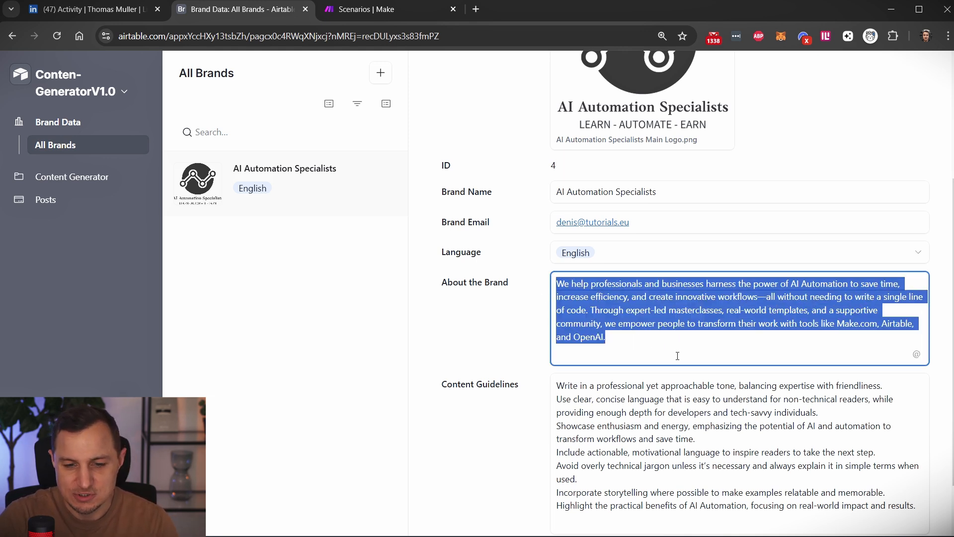
{"action": "left_click", "coordinate": [677, 356]}
{"action": "scroll", "coordinate": [615, 412], "scroll_direction": "down", "scroll_amount": 2}
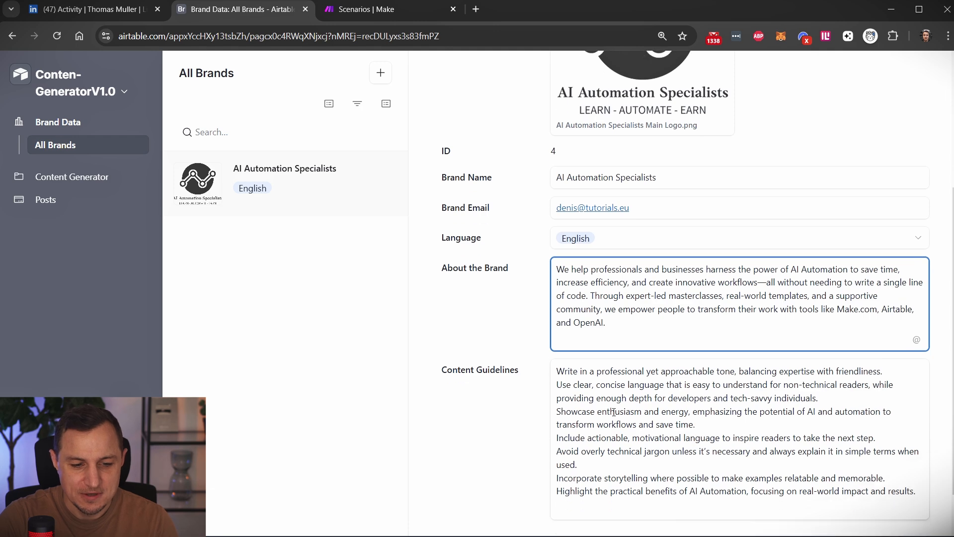
{"action": "scroll", "coordinate": [614, 412], "scroll_direction": "down", "scroll_amount": 1}
{"action": "left_click_drag", "start_coordinate": [562, 323], "coordinate": [918, 445]}
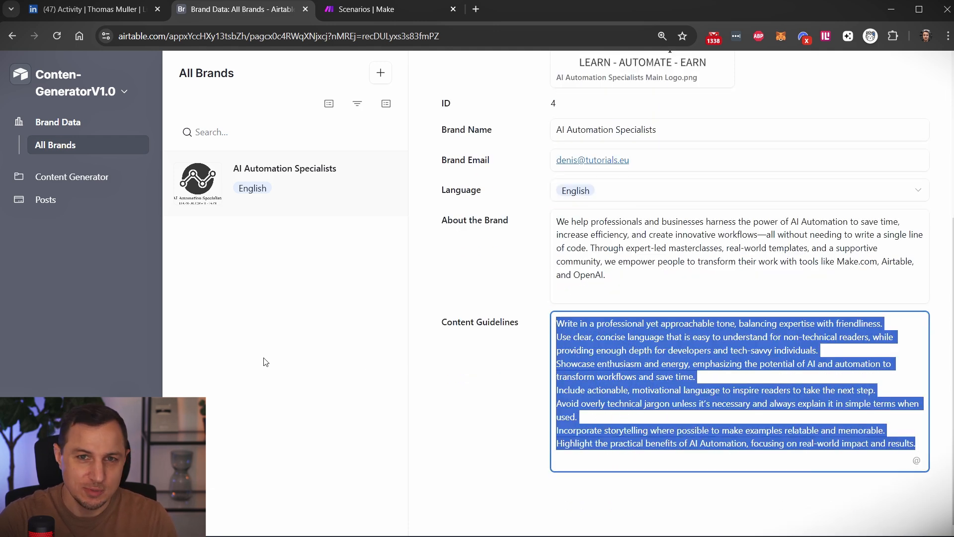
{"action": "left_click", "coordinate": [256, 346]}
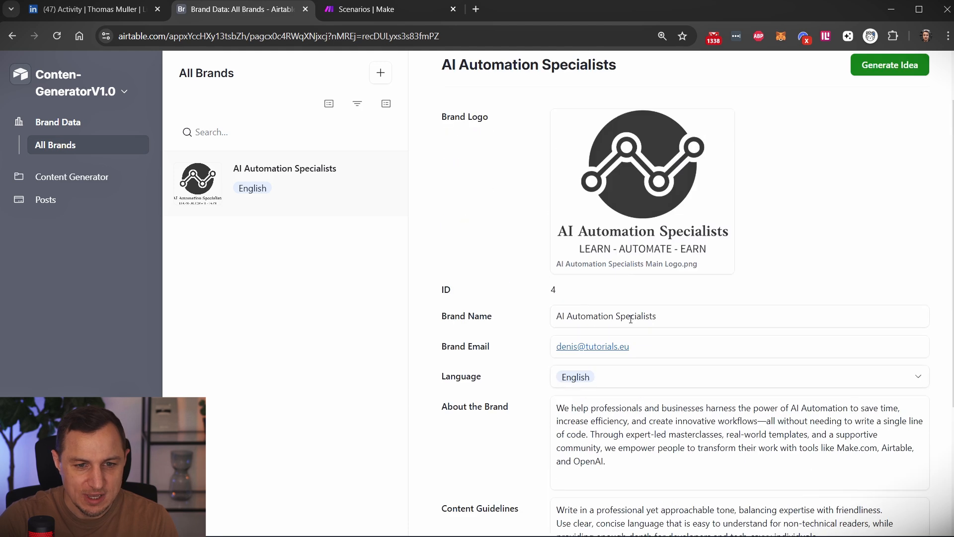
Generate a content idea for the AI Automation Specialists brand and open the Content Generator's content ideas.
{"action": "scroll", "coordinate": [597, 264], "scroll_direction": "up", "scroll_amount": 5}
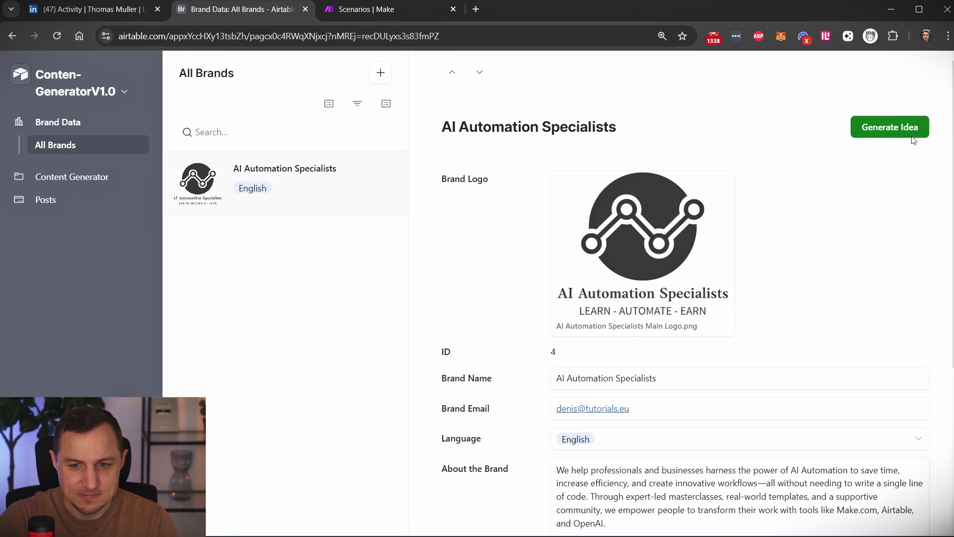
{"action": "left_click", "coordinate": [872, 128]}
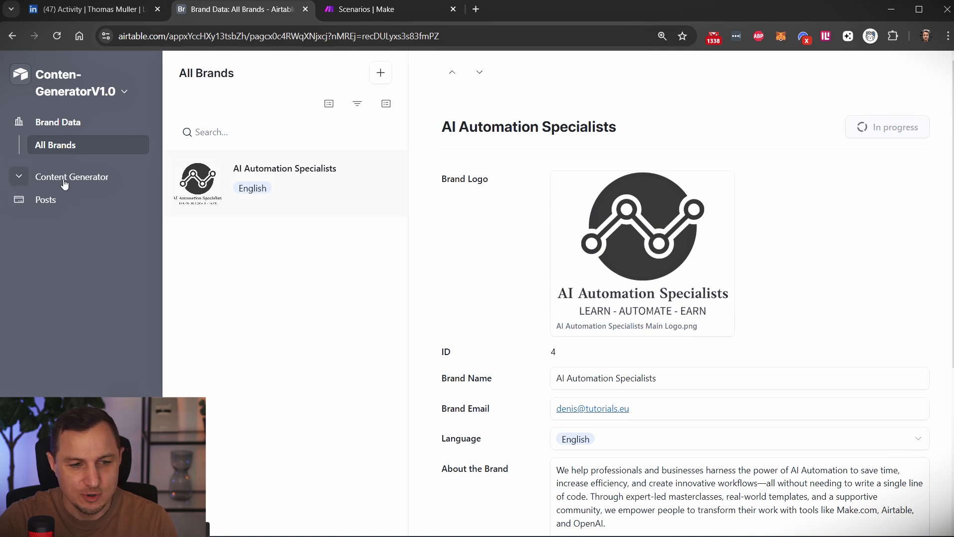
{"action": "left_click", "coordinate": [25, 179]}
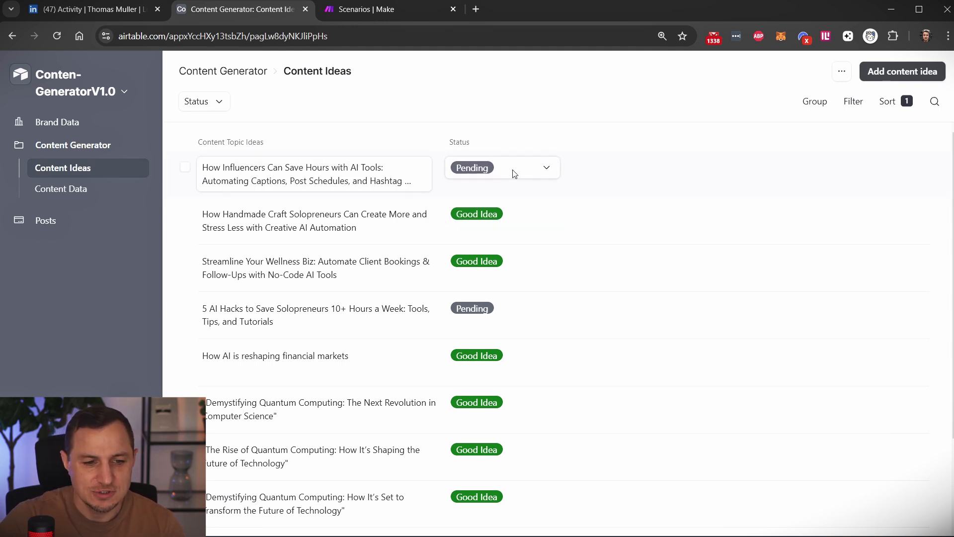
Reword the influencer topic idea to "How Influencers Can Save Hours with AI Tools: Automating Captions and Post Schedules".
{"action": "double_click", "coordinate": [329, 180]}
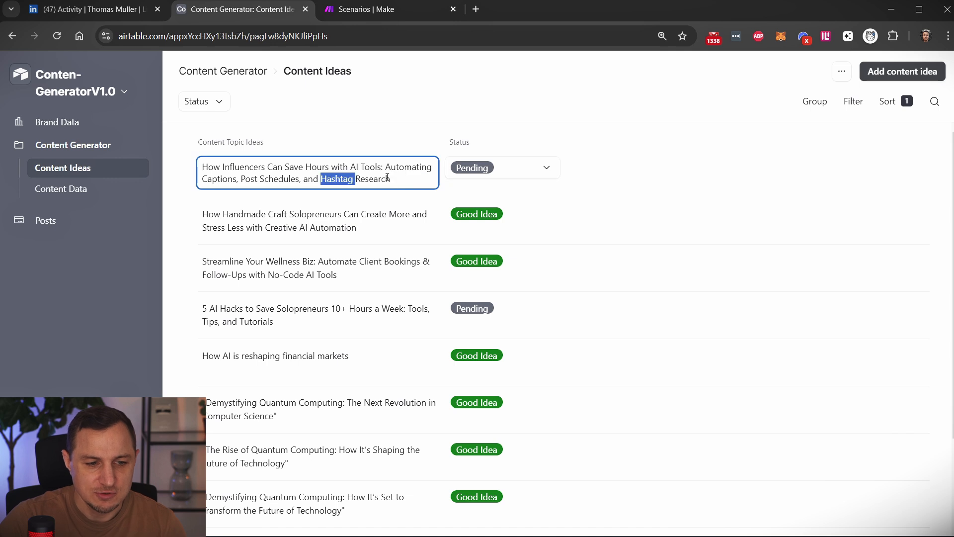
{"action": "left_click", "coordinate": [410, 179]}
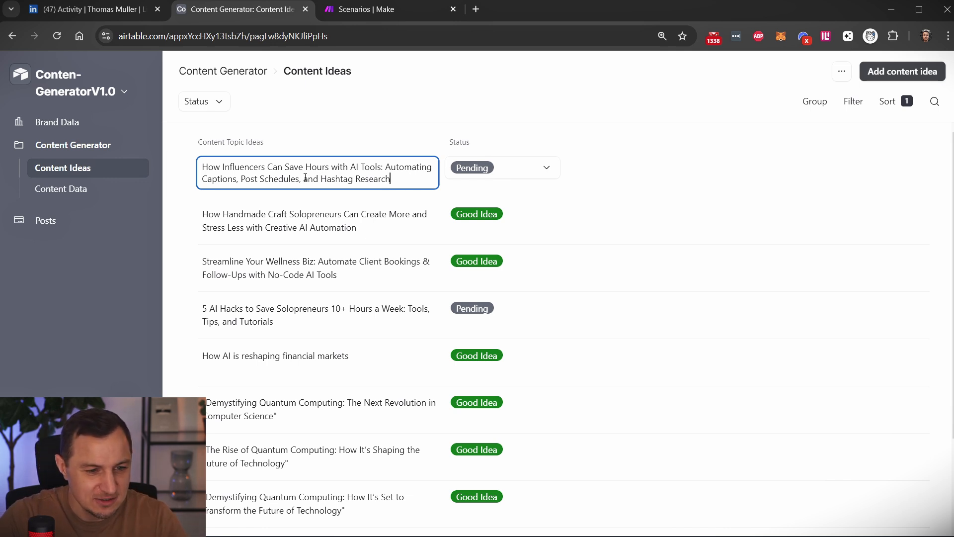
{"action": "left_click_drag", "start_coordinate": [304, 178], "coordinate": [404, 178]}
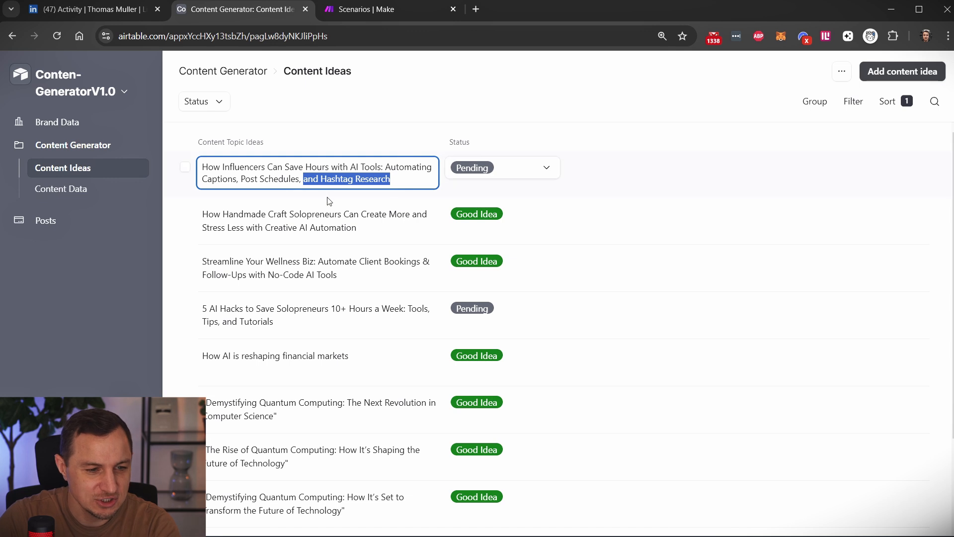
{"action": "key", "text": "BackSpace"}
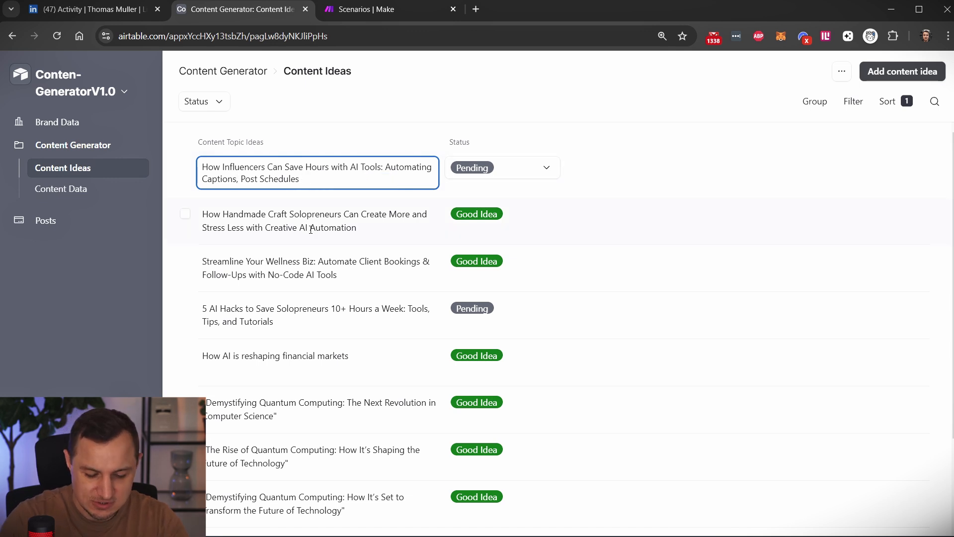
{"action": "type", "text": "and"}
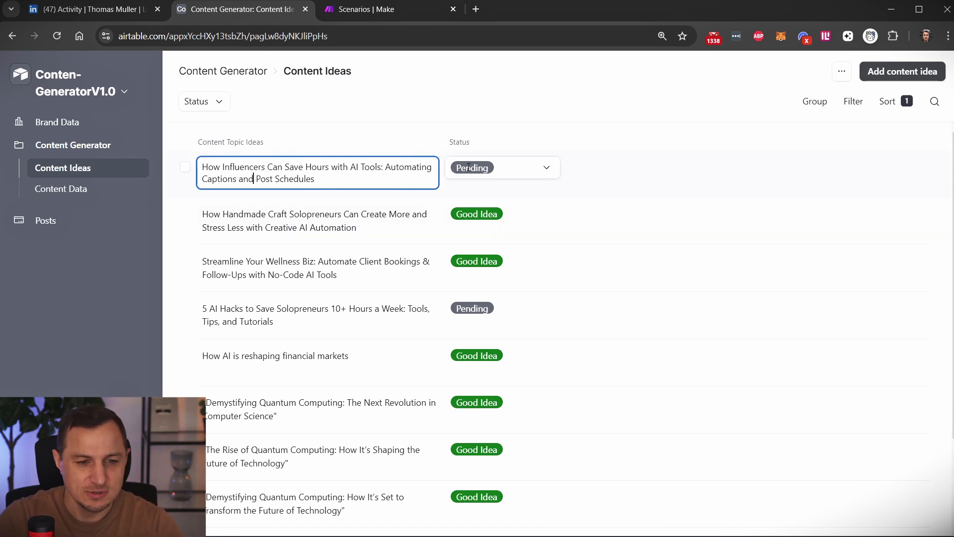
Set the influencer topic's status to Good Idea and open the Content Data page.
{"action": "left_click", "coordinate": [547, 168]}
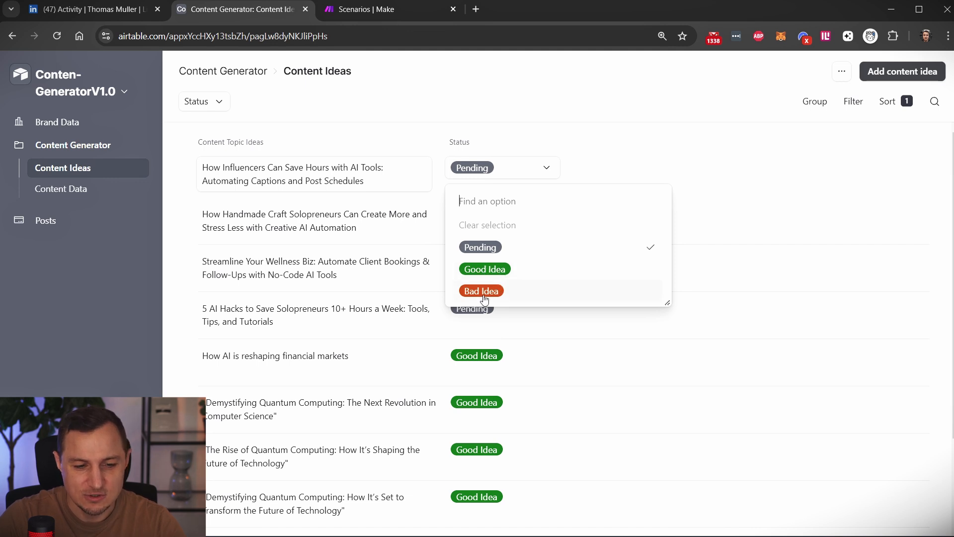
{"action": "left_click", "coordinate": [490, 269]}
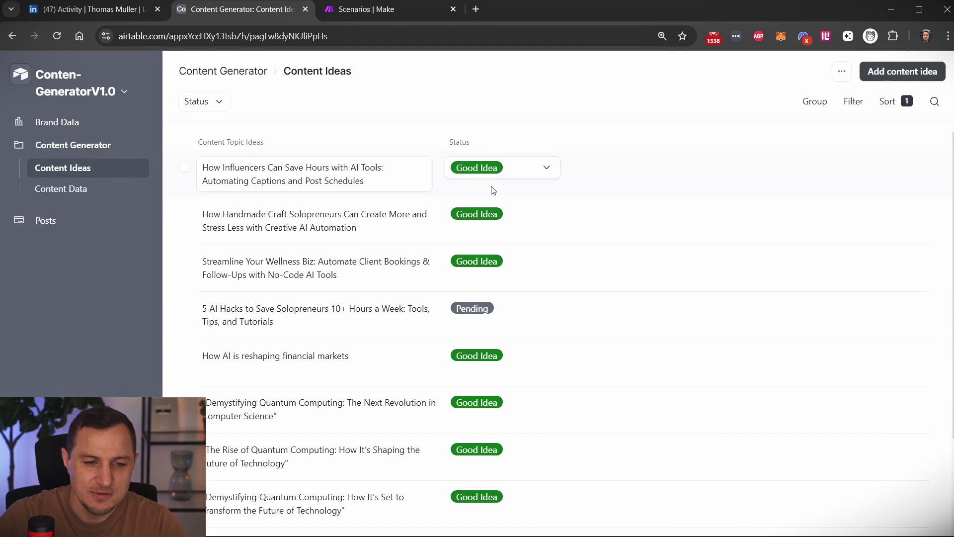
{"action": "left_click", "coordinate": [62, 192]}
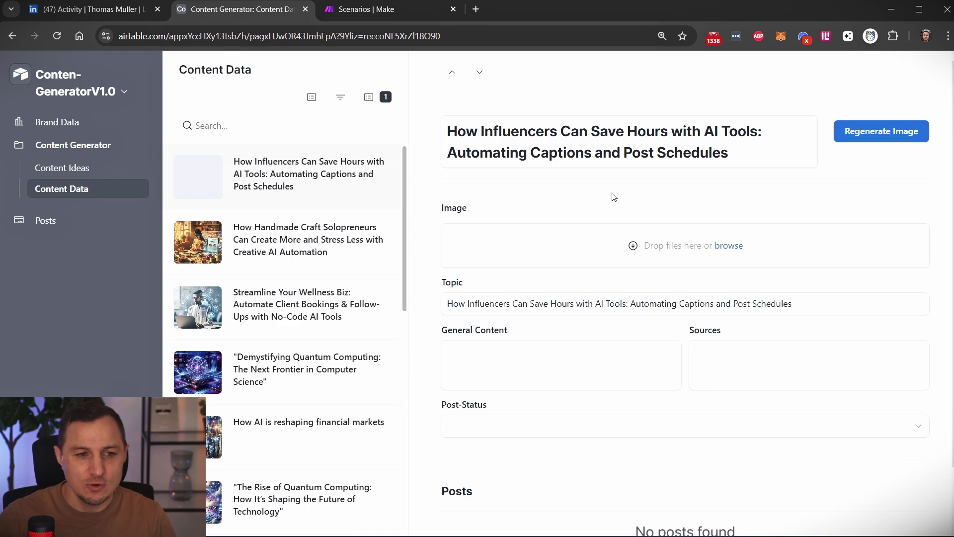
Switch to Make and view the diagram of the scenario "Content Generator V1.0 (Part1: Content-creation)".
{"action": "left_click", "coordinate": [352, 11]}
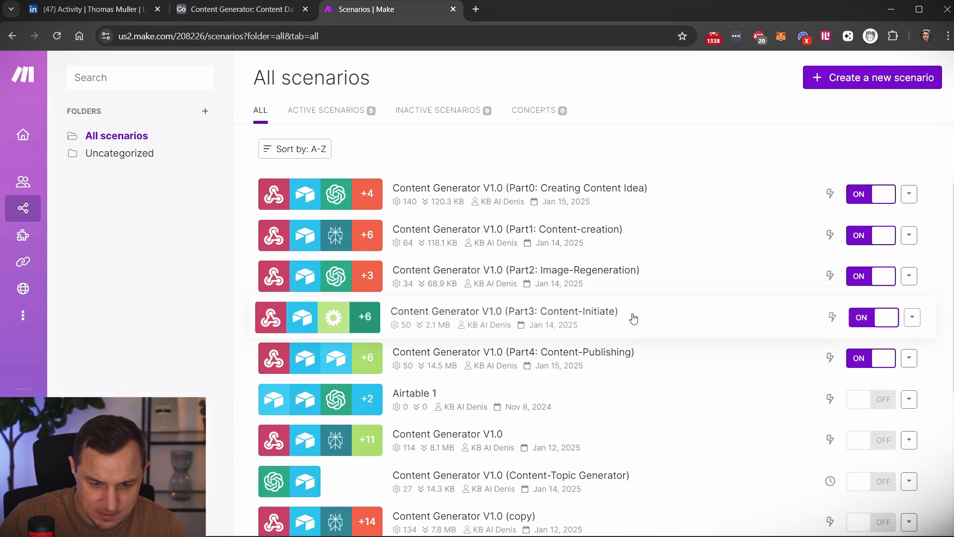
{"action": "left_click", "coordinate": [643, 237]}
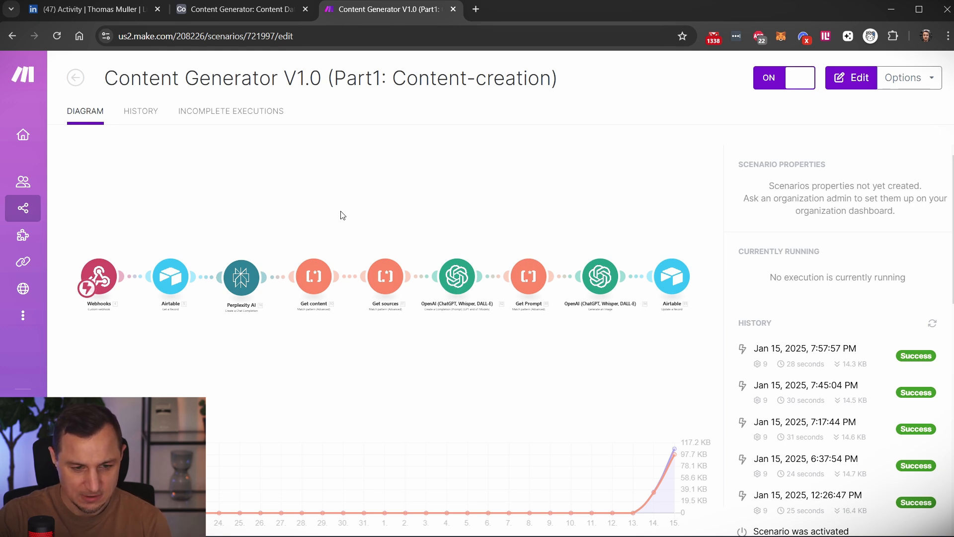
{"action": "left_click", "coordinate": [95, 9]}
Switch back to Airtable and examine the influencer topic's generated image, general content and sources.
{"action": "left_click", "coordinate": [238, 9]}
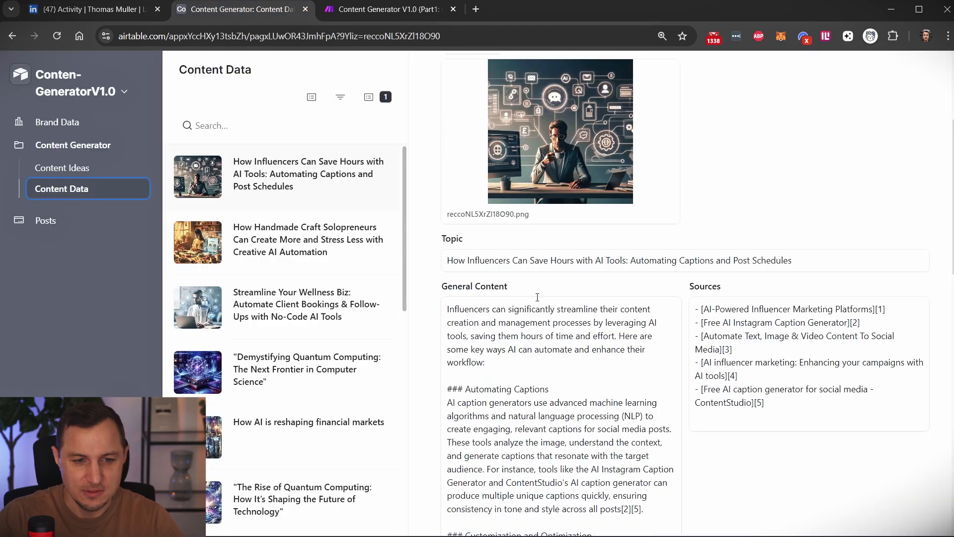
{"action": "scroll", "coordinate": [538, 297], "scroll_direction": "up", "scroll_amount": 3}
{"action": "scroll", "coordinate": [551, 306], "scroll_direction": "down", "scroll_amount": 3}
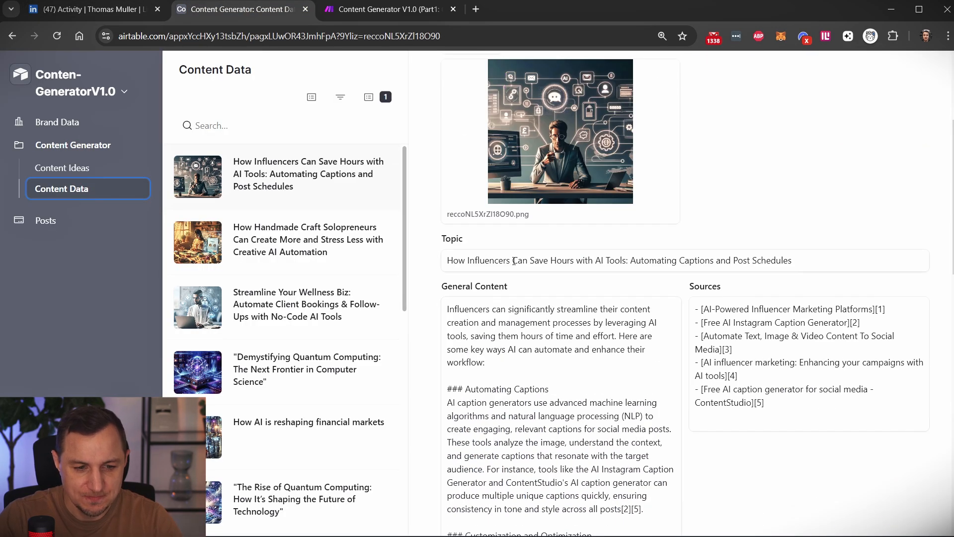
{"action": "scroll", "coordinate": [598, 316], "scroll_direction": "down", "scroll_amount": 3}
{"action": "scroll", "coordinate": [508, 270], "scroll_direction": "down", "scroll_amount": 8}
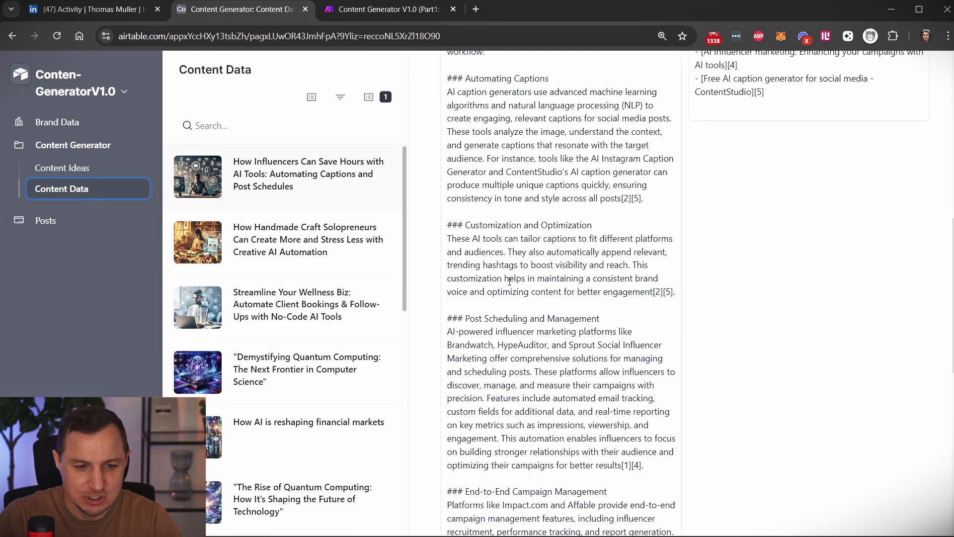
{"action": "scroll", "coordinate": [555, 247], "scroll_direction": "up", "scroll_amount": 4}
{"action": "scroll", "coordinate": [555, 248], "scroll_direction": "up", "scroll_amount": 5}
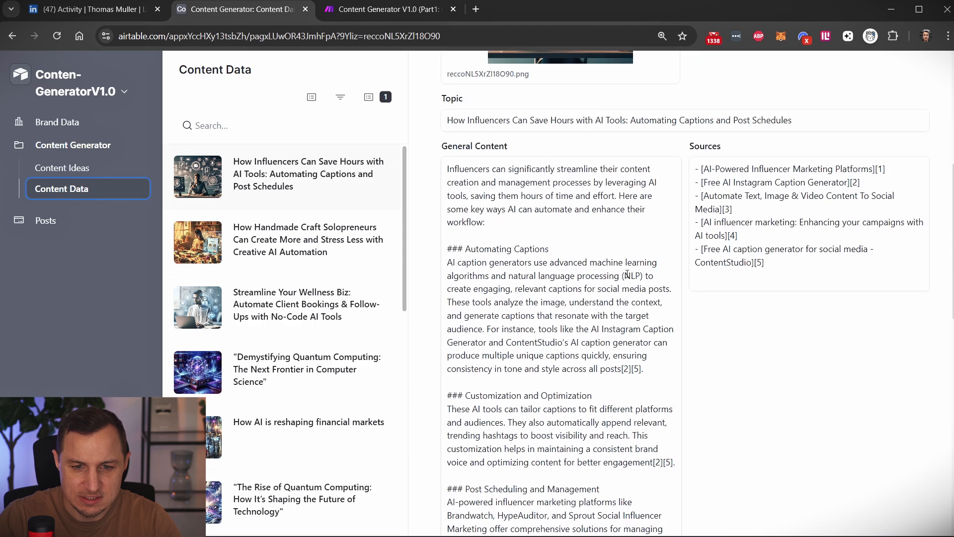
{"action": "left_click_drag", "start_coordinate": [790, 276], "coordinate": [701, 179]}
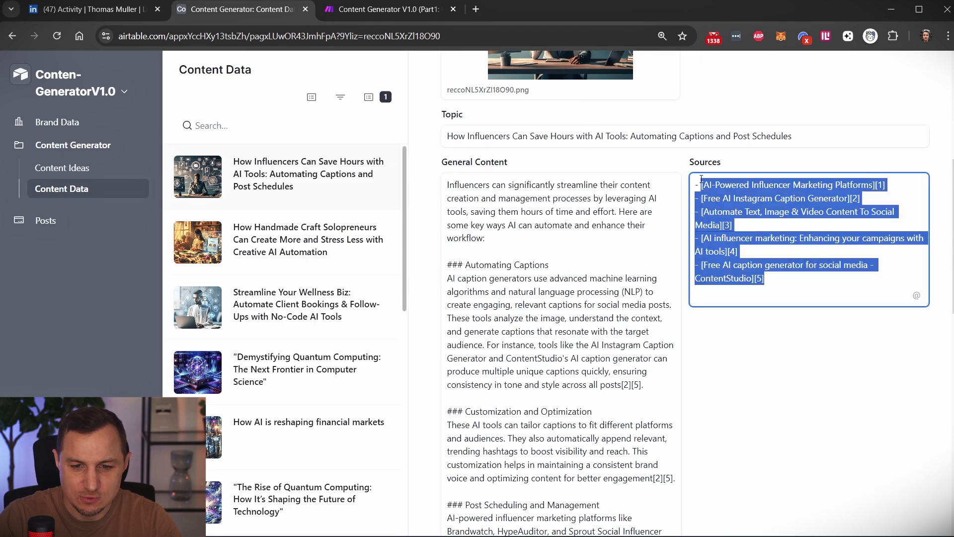
{"action": "left_click", "coordinate": [783, 247]}
Set the Post-Status of the influencer topic's content data to Initiate.
{"action": "scroll", "coordinate": [597, 299], "scroll_direction": "down", "scroll_amount": 10}
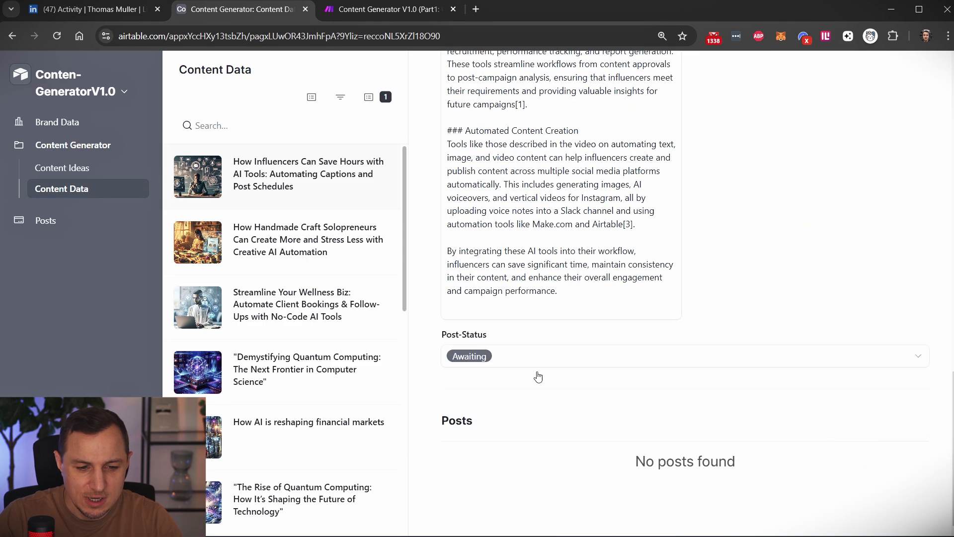
{"action": "left_click", "coordinate": [490, 358]}
{"action": "left_click", "coordinate": [476, 438]}
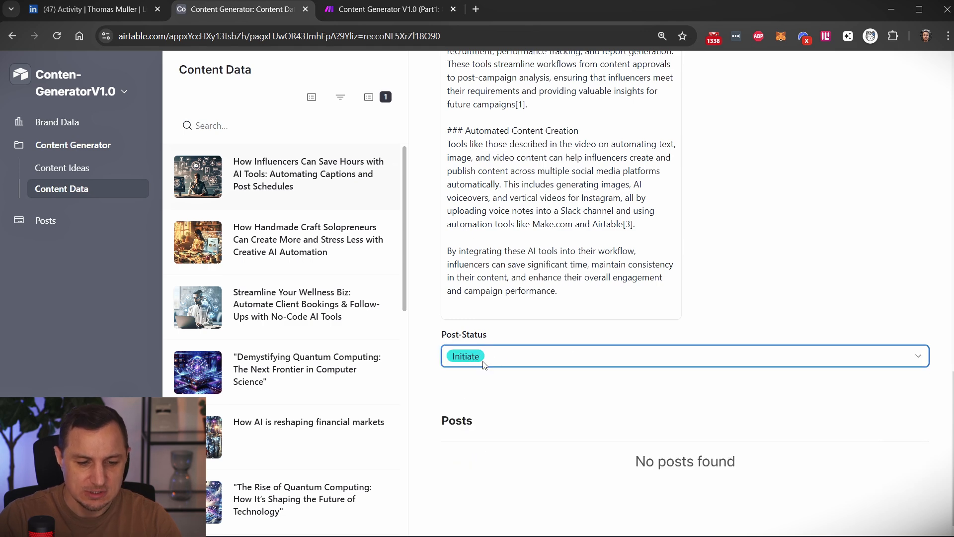
Open the influencer entry in All Posts and review its image, content, website and status.
{"action": "left_click", "coordinate": [27, 219]}
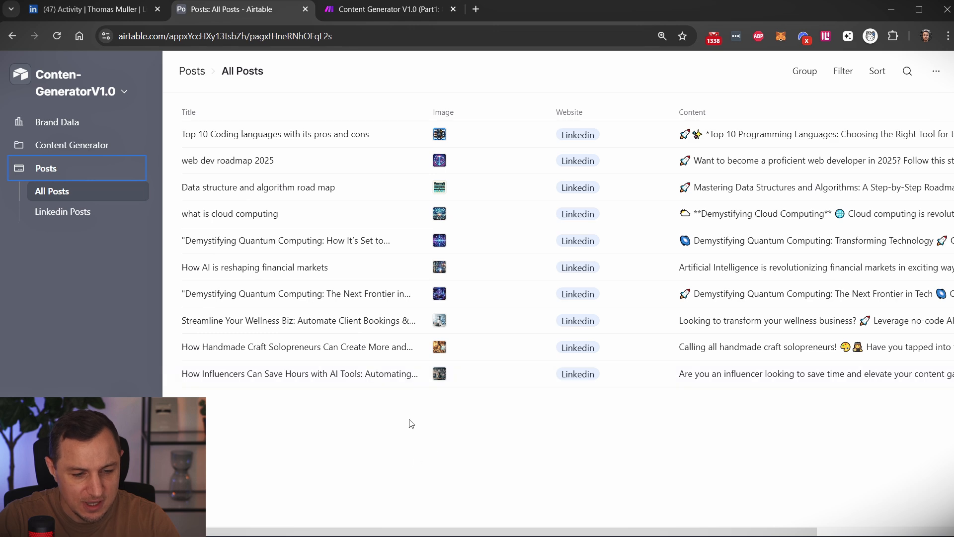
{"action": "left_click", "coordinate": [407, 374]}
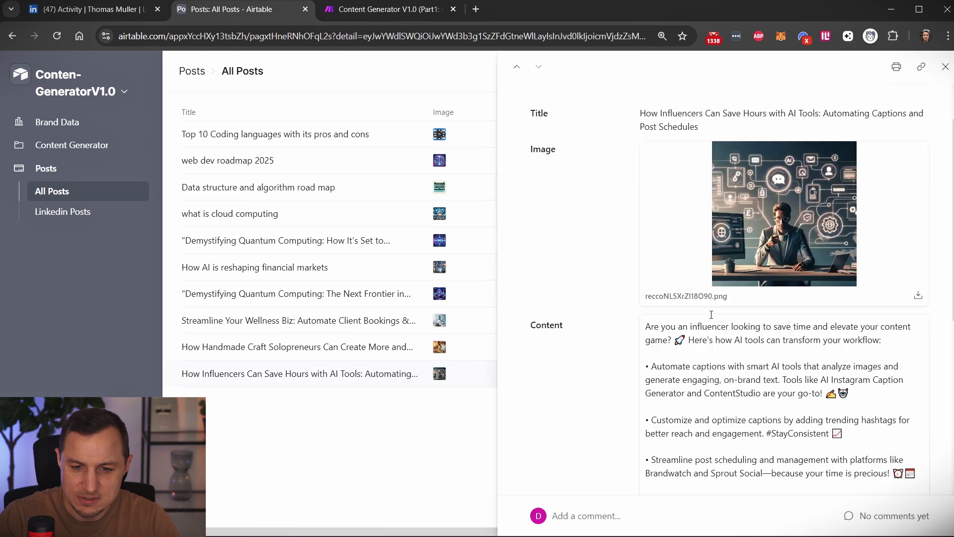
{"action": "scroll", "coordinate": [712, 314], "scroll_direction": "down", "scroll_amount": 7}
{"action": "scroll", "coordinate": [618, 229], "scroll_direction": "up", "scroll_amount": 6}
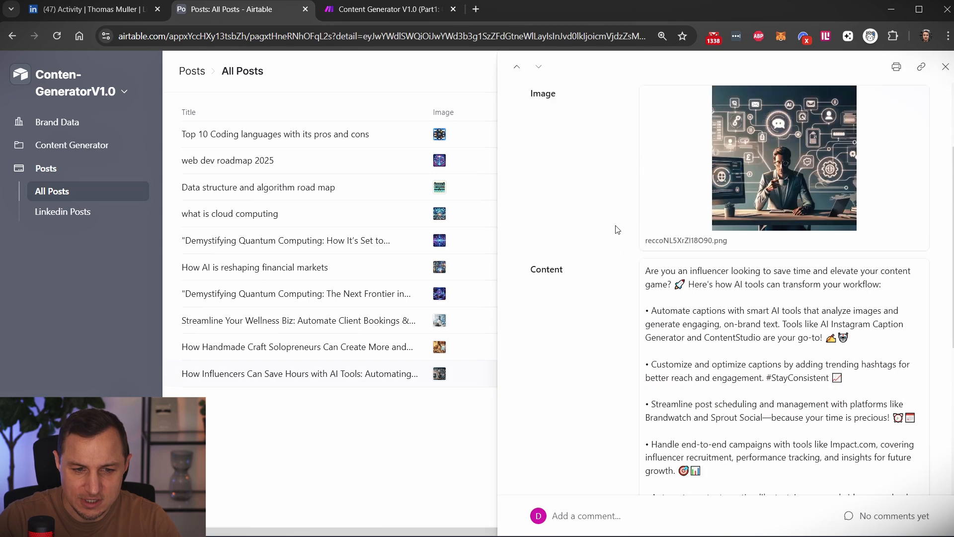
{"action": "scroll", "coordinate": [617, 230], "scroll_direction": "up", "scroll_amount": 2}
{"action": "scroll", "coordinate": [622, 240], "scroll_direction": "down", "scroll_amount": 7}
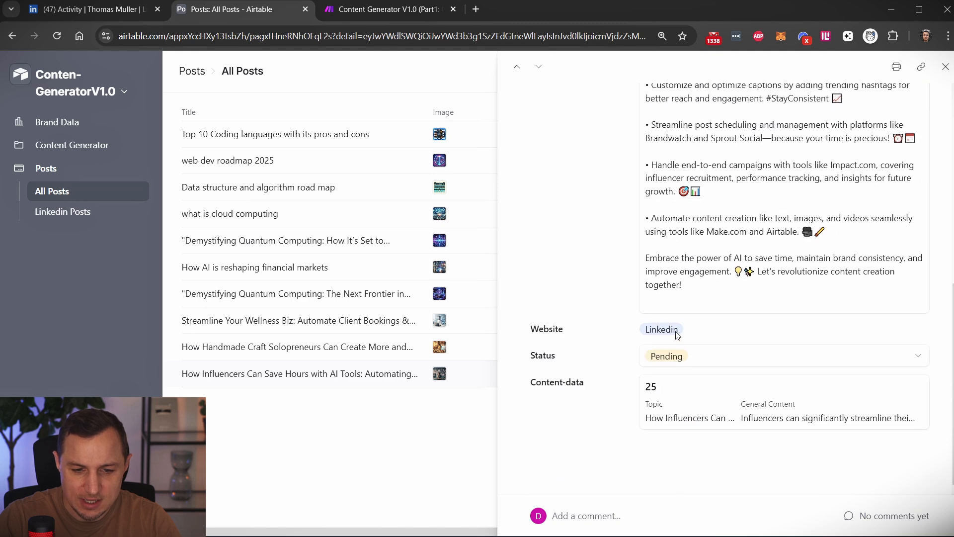
Check the status options available for the influencer post and return to its content text.
{"action": "left_click", "coordinate": [691, 365]}
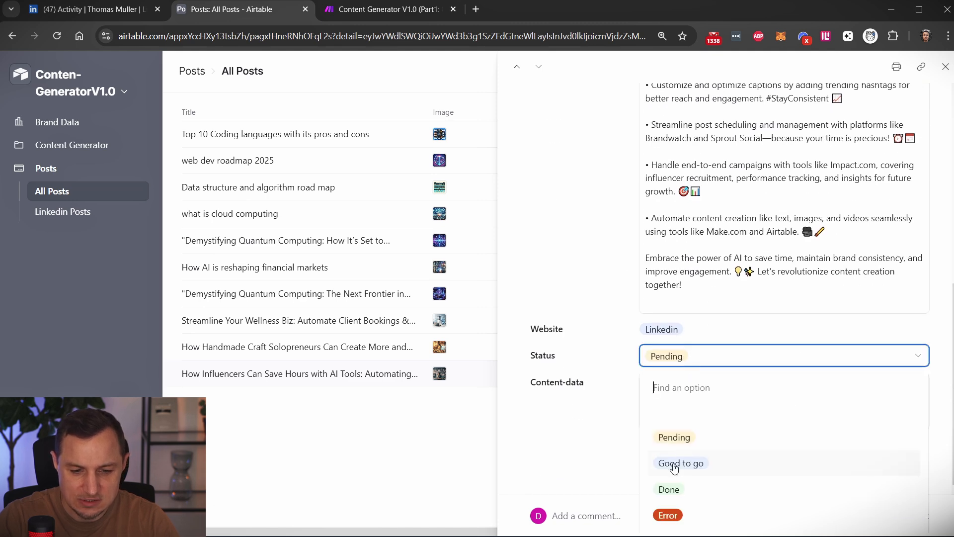
{"action": "left_click", "coordinate": [703, 193]}
{"action": "scroll", "coordinate": [704, 193], "scroll_direction": "up", "scroll_amount": 4}
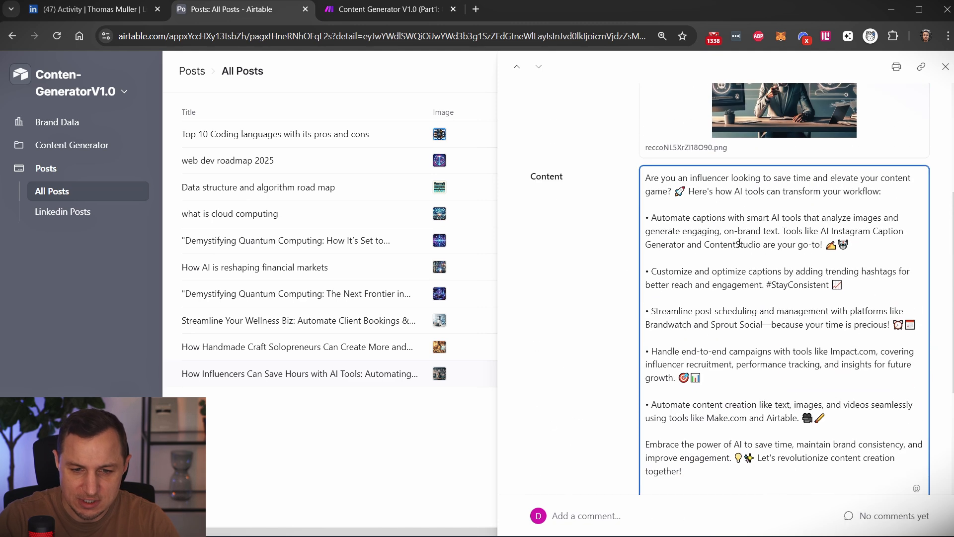
Remove the emojis from the captions, hashtags, scheduling and campaign bullets of the influencer post's content.
{"action": "left_click", "coordinate": [859, 246]}
{"action": "key", "text": "BackSpace"}
{"action": "key", "text": "BackSpace"}
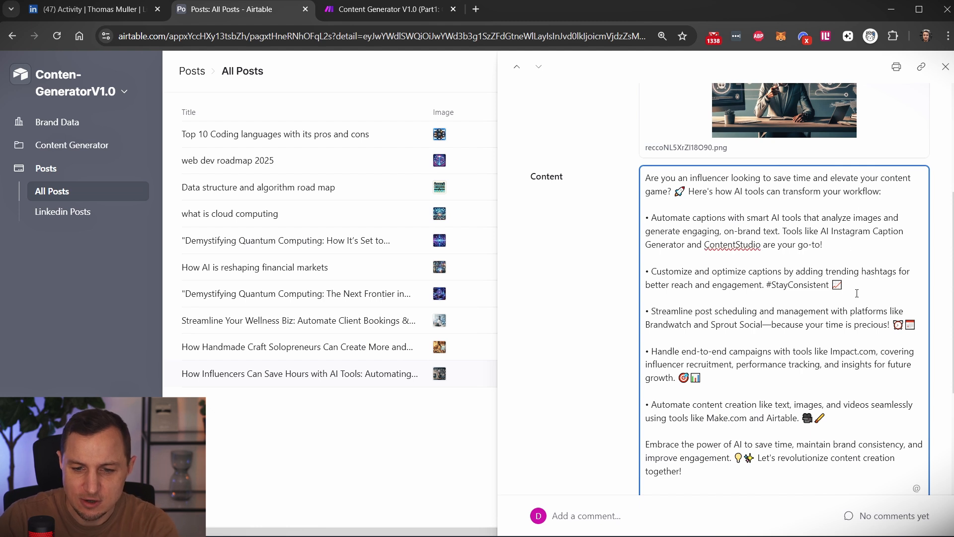
{"action": "key", "text": "BackSpace"}
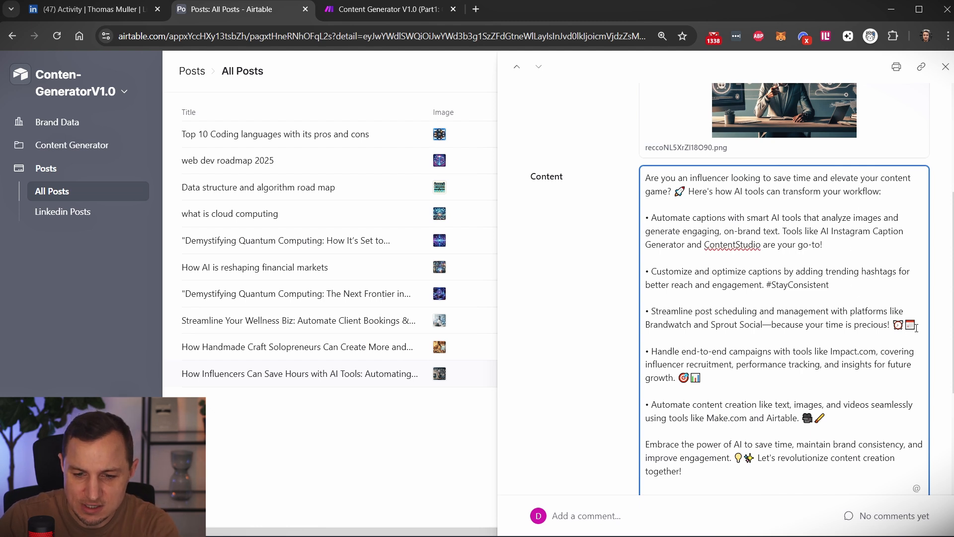
{"action": "left_click", "coordinate": [890, 325]}
{"action": "key", "text": "Delete"}
{"action": "key", "text": "Delete"}
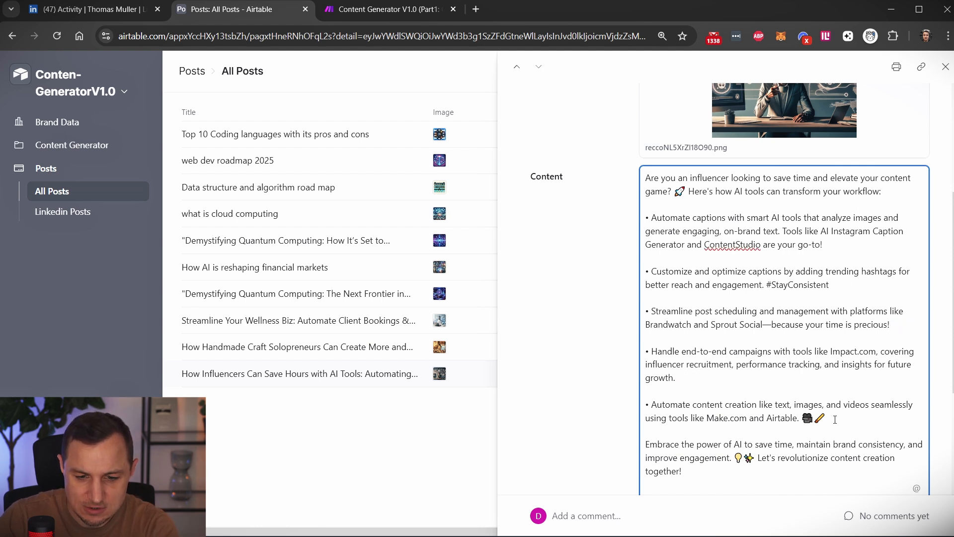
Remove the remaining emojis from the content-creation bullet, the opening question and the closing paragraph of the post.
{"action": "left_click", "coordinate": [835, 419]}
{"action": "key", "text": "BackSpace"}
{"action": "key", "text": "BackSpace"}
{"action": "left_click", "coordinate": [691, 198]}
{"action": "key", "text": "BackSpace"}
{"action": "scroll", "coordinate": [721, 403], "scroll_direction": "down", "scroll_amount": 3}
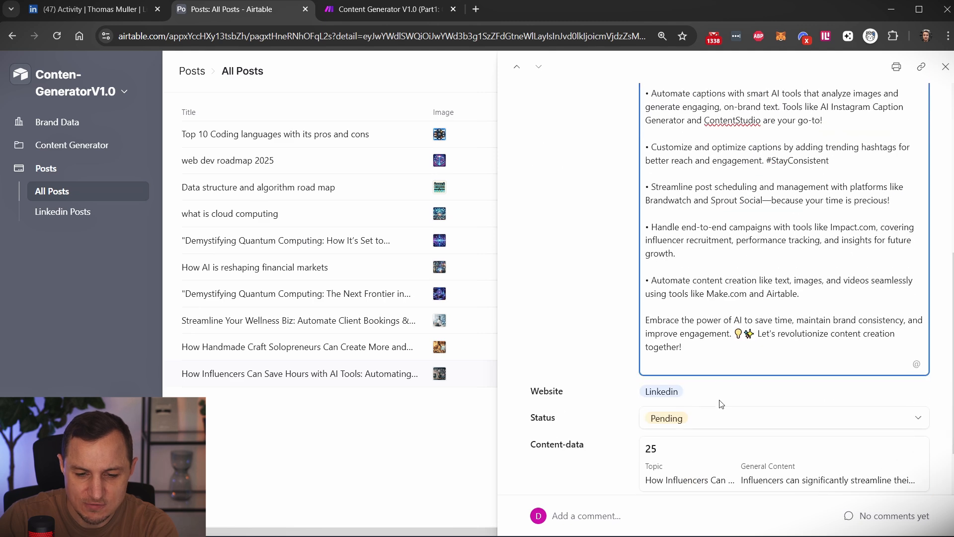
{"action": "key", "text": "BackSpace"}
{"action": "key", "text": "BackSpace"}
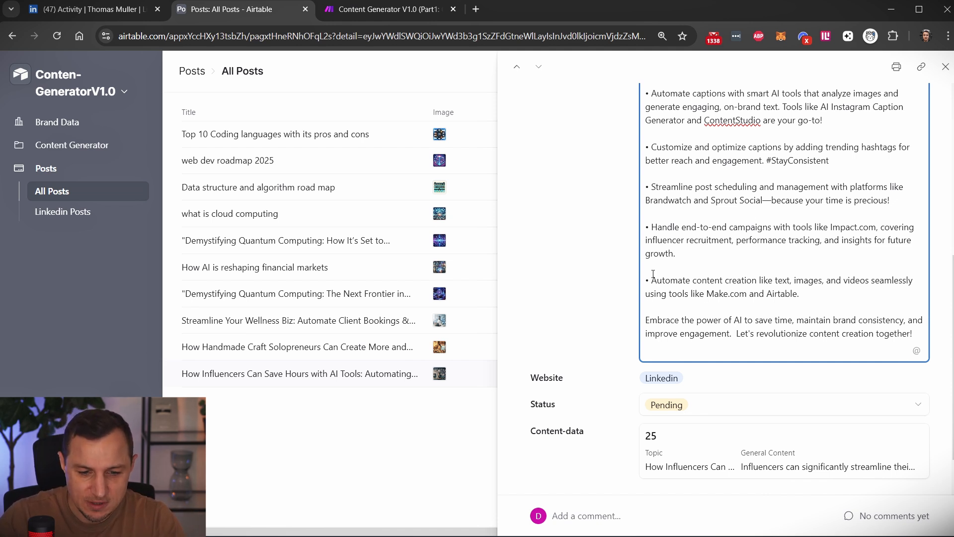
Set the influencer post's Status to Good to go.
{"action": "left_click", "coordinate": [705, 410]}
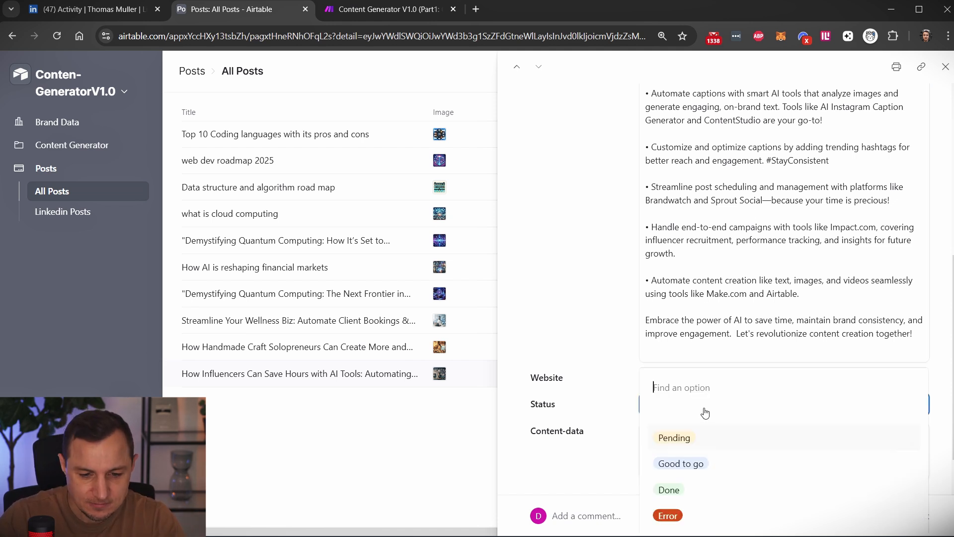
{"action": "left_click", "coordinate": [679, 468]}
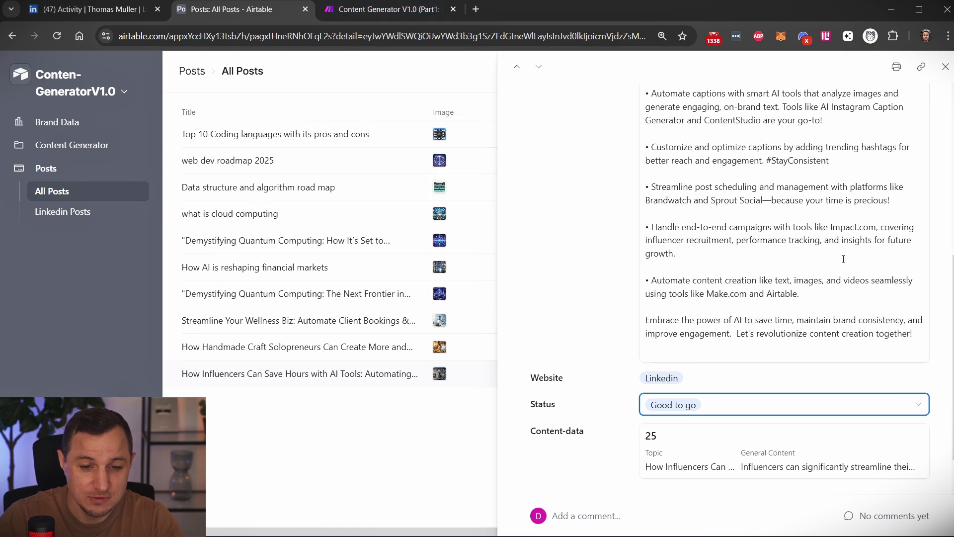
Switch to Make and return from the Part1 Content-creation scenario to the list of all scenarios.
{"action": "left_click", "coordinate": [404, 9]}
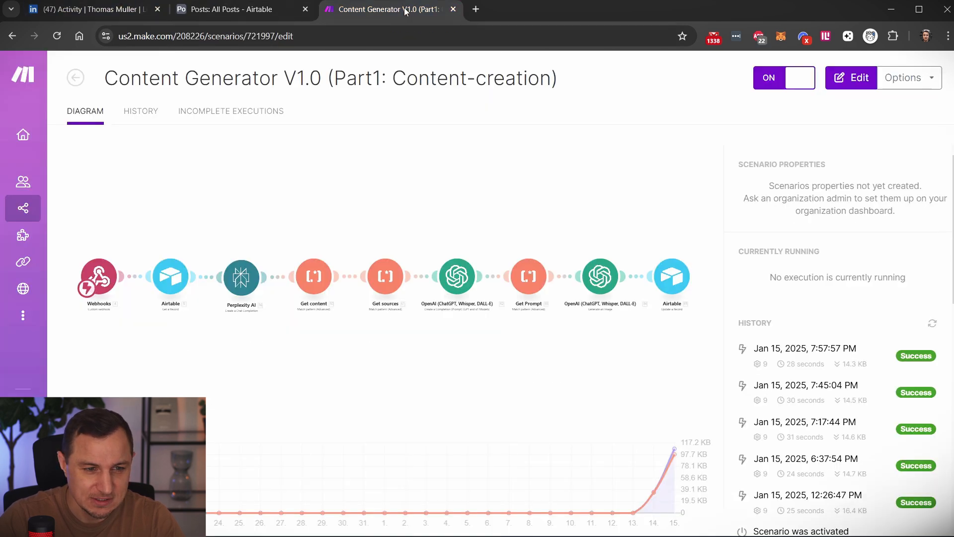
{"action": "left_click", "coordinate": [591, 267]}
{"action": "left_click", "coordinate": [103, 83]}
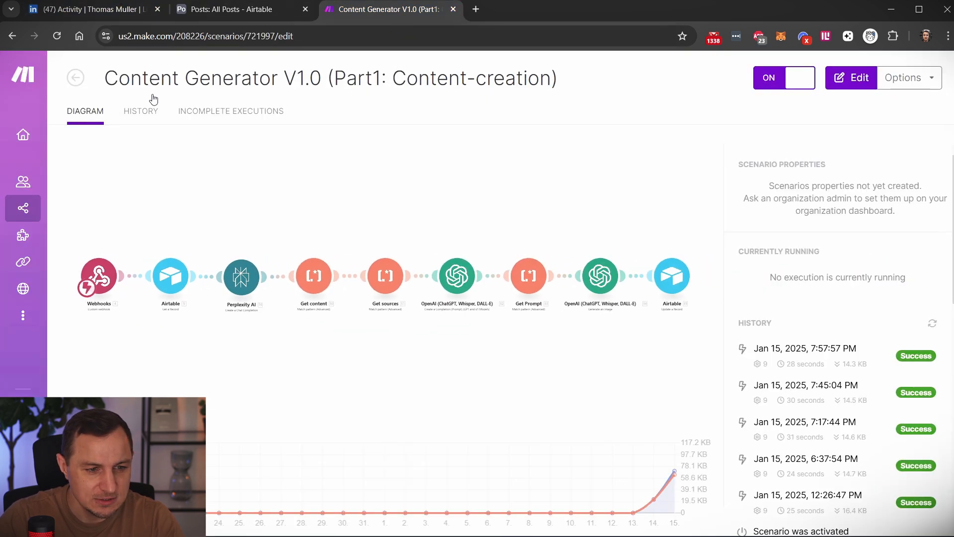
{"action": "left_click", "coordinate": [77, 79]}
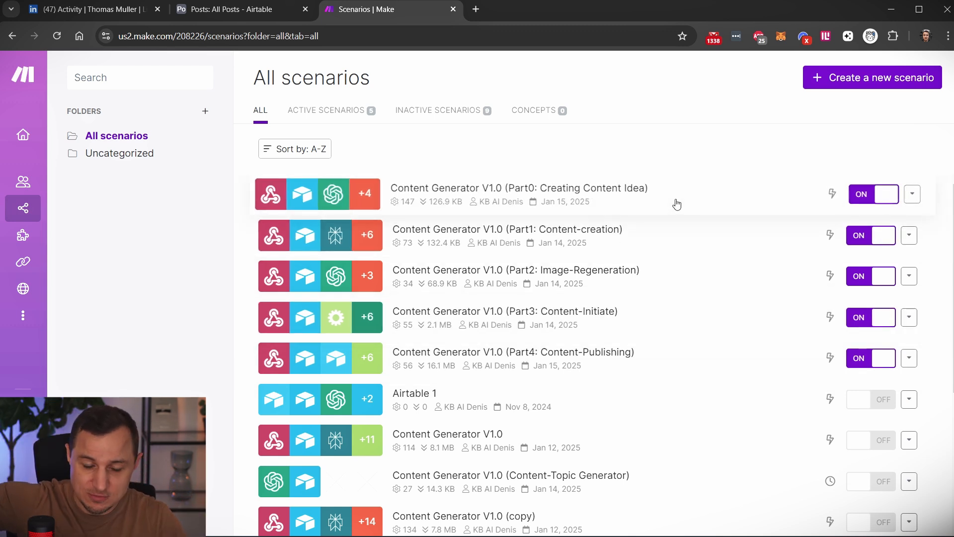
Open the influencer topic in Airtable's Content Data and locate the matching Image-Regeneration scenario in Make.
{"action": "left_click", "coordinate": [244, 12]}
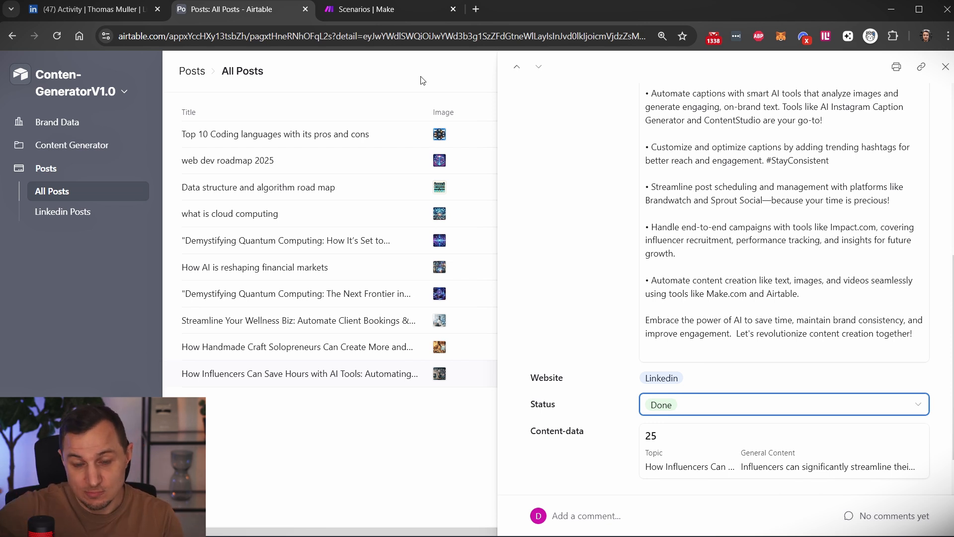
{"action": "left_click", "coordinate": [73, 145]}
{"action": "left_click", "coordinate": [74, 189]}
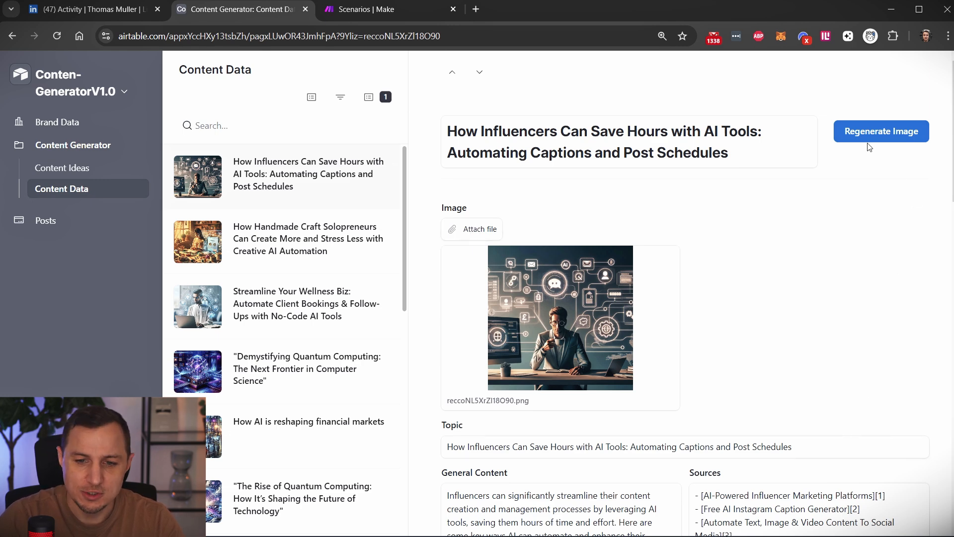
{"action": "left_click", "coordinate": [362, 15]}
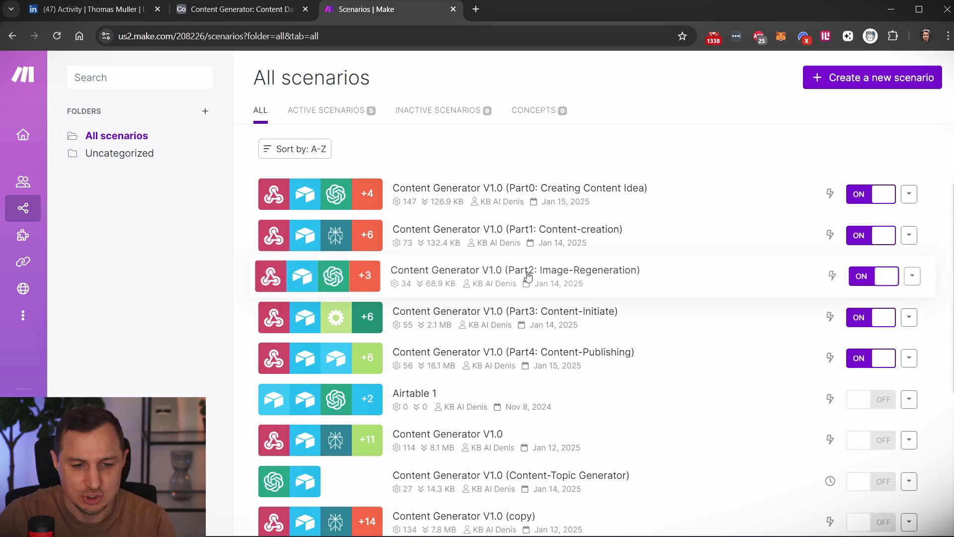
Switch to LinkedIn and reload the profile's activity page to load the newest posts.
{"action": "left_click", "coordinate": [124, 10]}
{"action": "scroll", "coordinate": [344, 245], "scroll_direction": "up", "scroll_amount": 2}
{"action": "scroll", "coordinate": [344, 245], "scroll_direction": "up", "scroll_amount": 8}
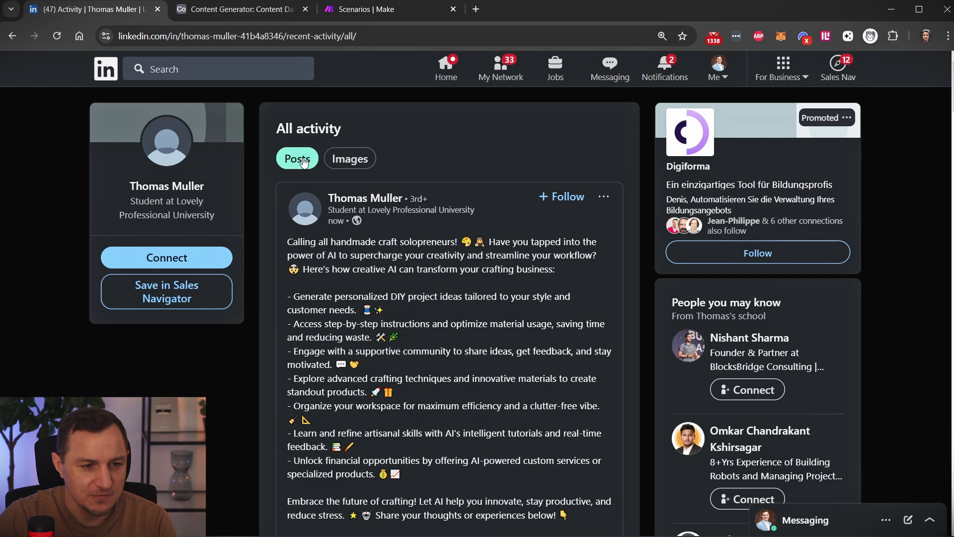
{"action": "left_click", "coordinate": [55, 35]}
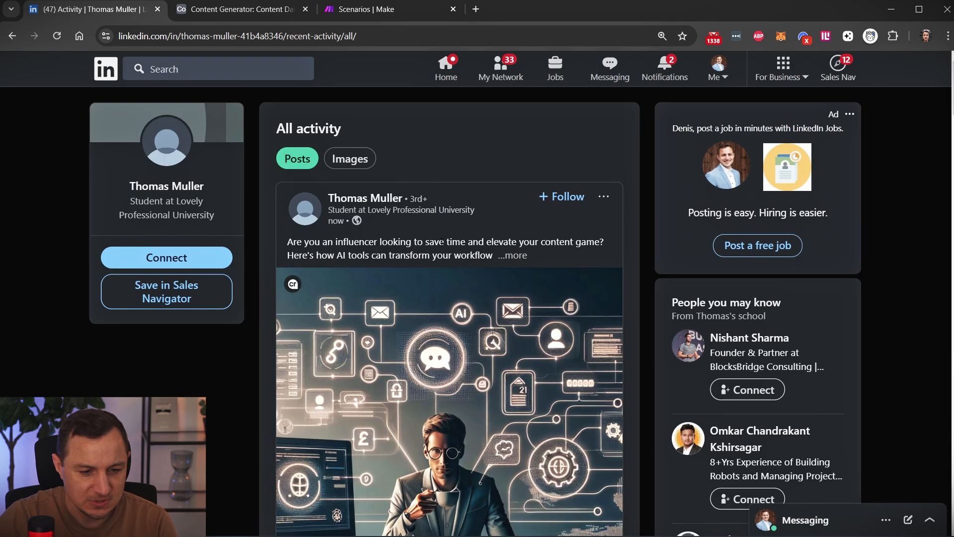
Expand the new influencer post on LinkedIn and examine its full text, sources and image.
{"action": "scroll", "coordinate": [437, 264], "scroll_direction": "down", "scroll_amount": 1}
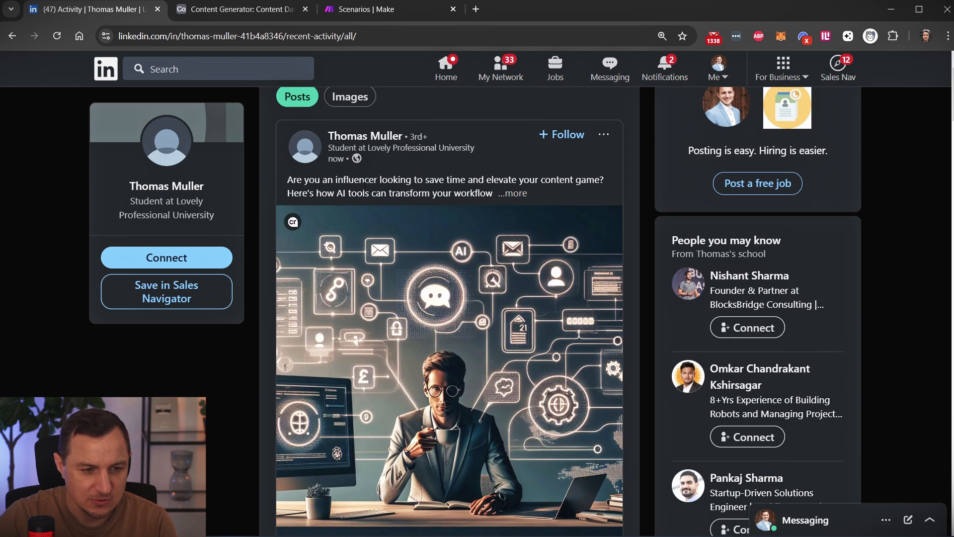
{"action": "scroll", "coordinate": [419, 180], "scroll_direction": "down", "scroll_amount": 1}
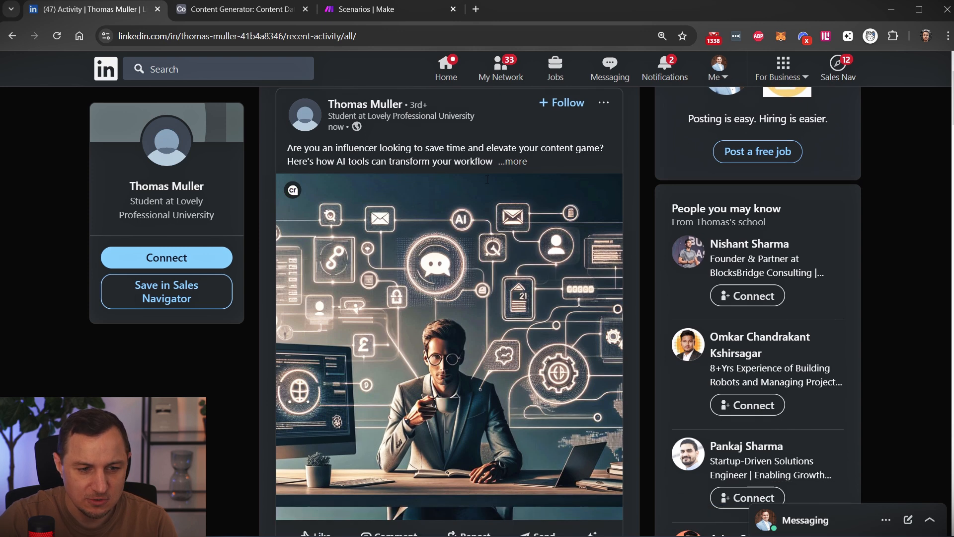
{"action": "left_click", "coordinate": [514, 131]}
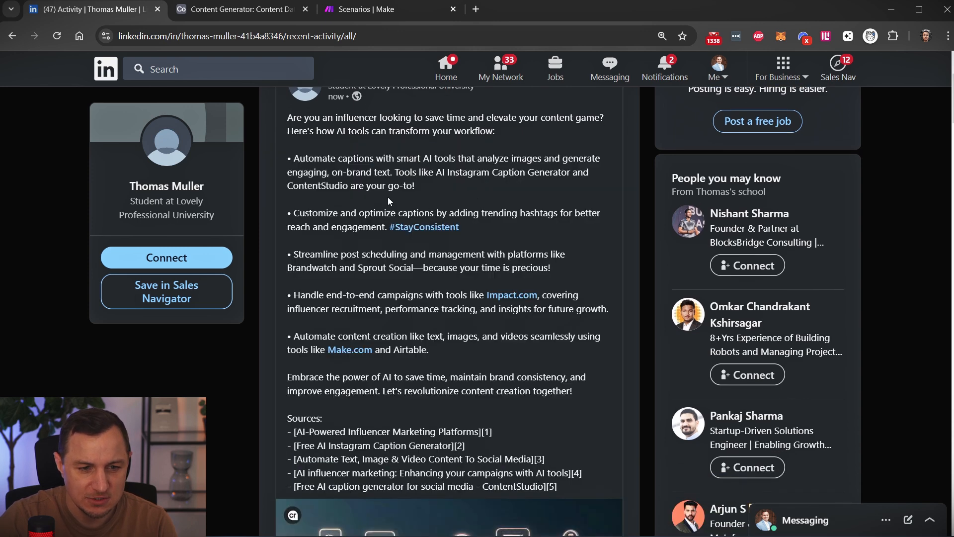
{"action": "scroll", "coordinate": [386, 240], "scroll_direction": "down", "scroll_amount": 7}
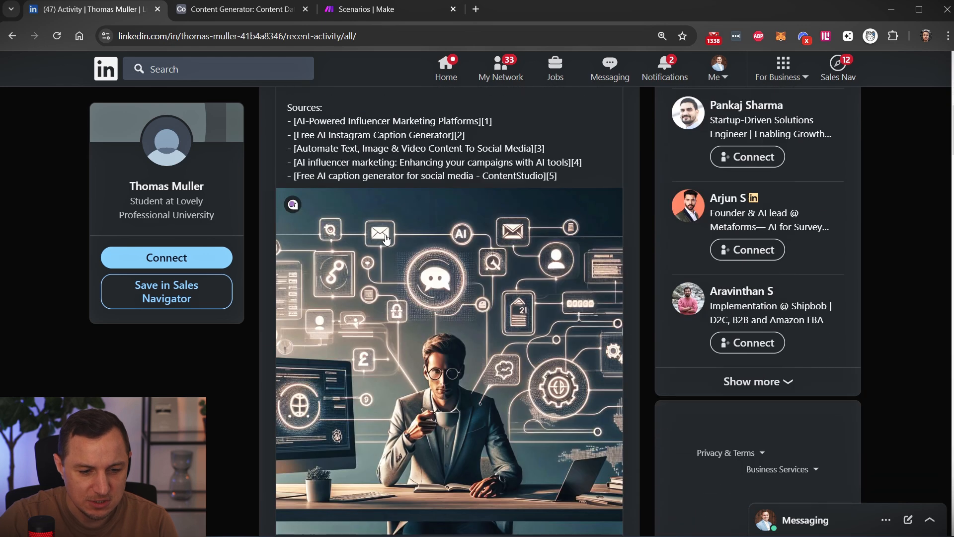
{"action": "scroll", "coordinate": [444, 321], "scroll_direction": "up", "scroll_amount": 6}
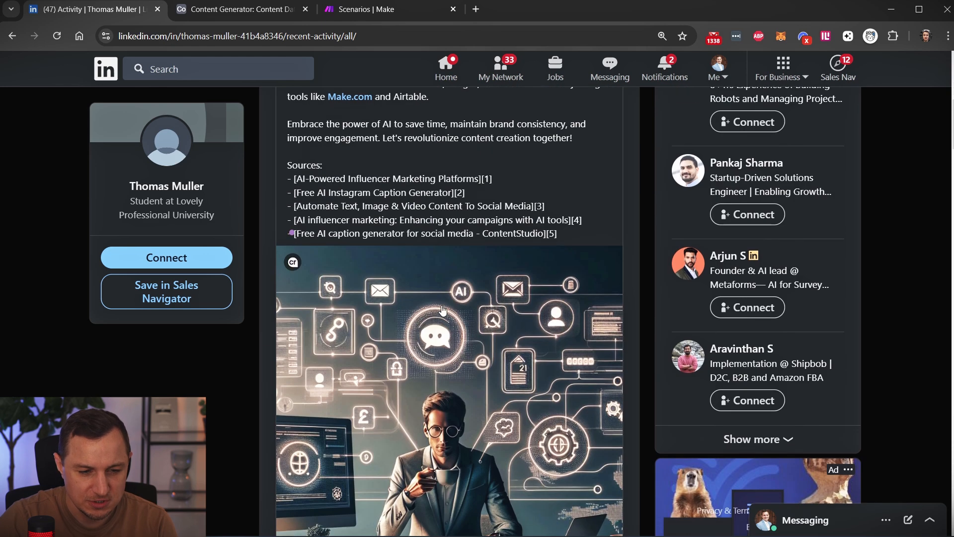
{"action": "scroll", "coordinate": [444, 321], "scroll_direction": "down", "scroll_amount": 3}
{"action": "scroll", "coordinate": [308, 440], "scroll_direction": "up", "scroll_amount": 6}
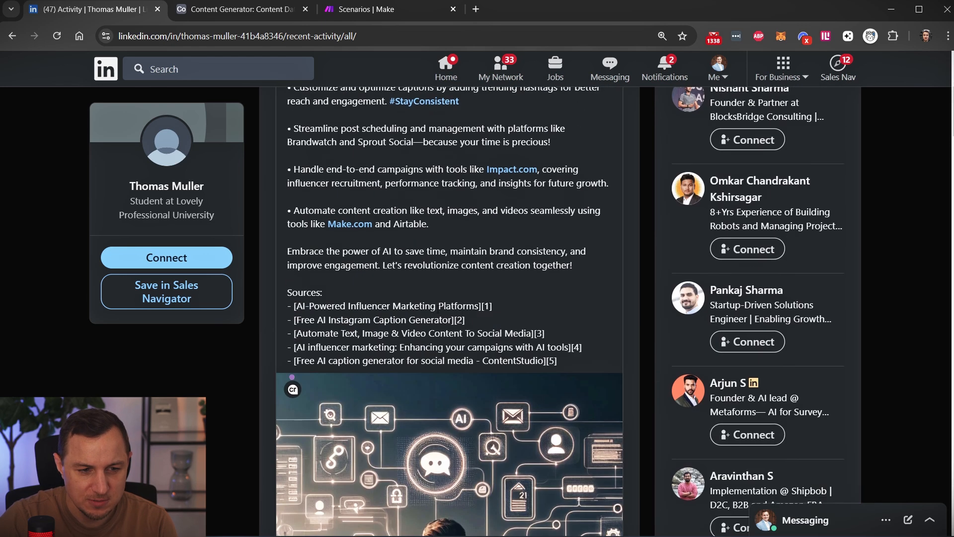
{"action": "scroll", "coordinate": [430, 388], "scroll_direction": "up", "scroll_amount": 3}
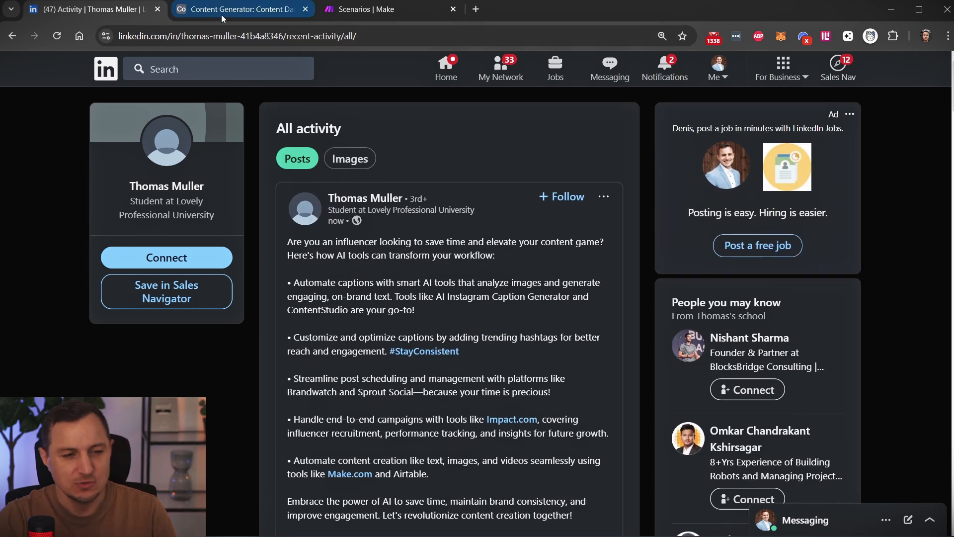
Examine the list of sources at the end of the LinkedIn influencer post.
{"action": "scroll", "coordinate": [500, 250], "scroll_direction": "down", "scroll_amount": 4}
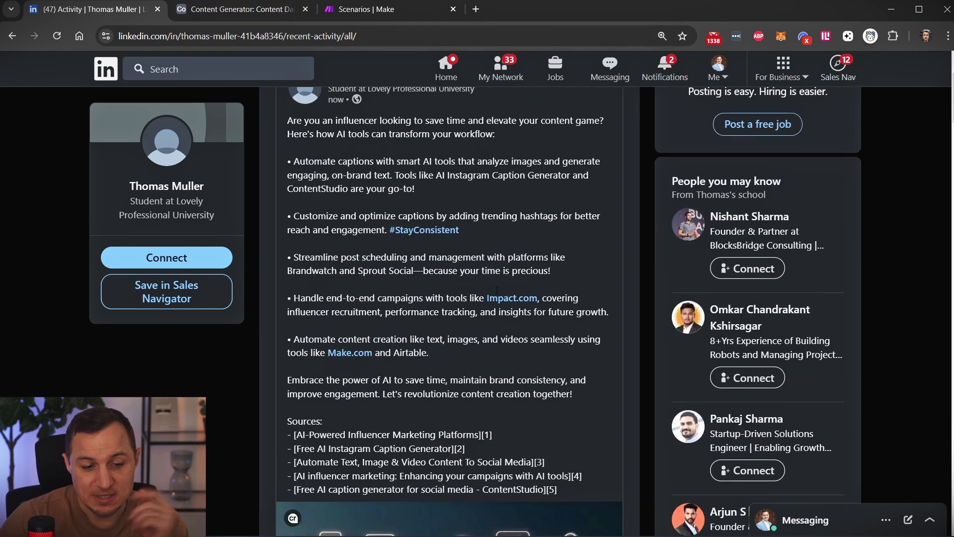
{"action": "left_click_drag", "start_coordinate": [576, 427], "coordinate": [281, 375]}
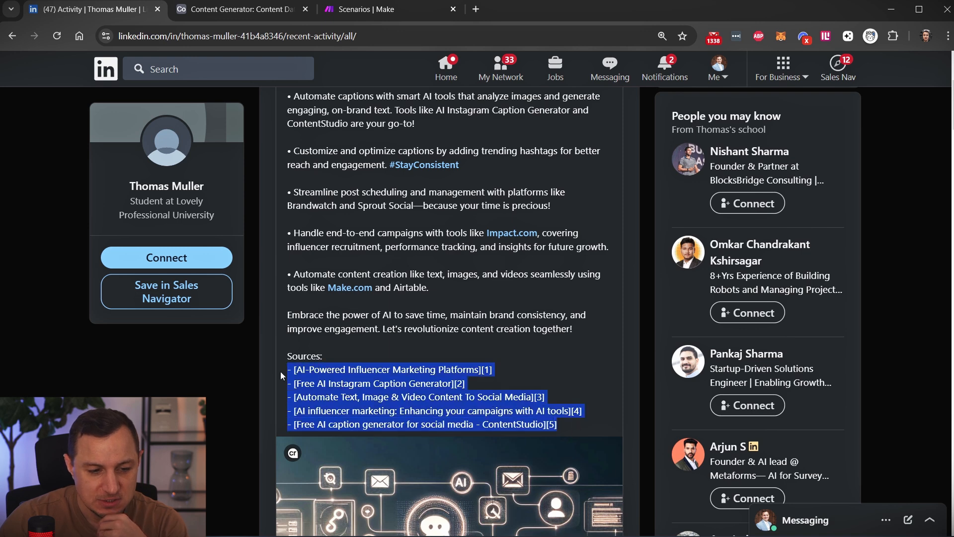
{"action": "left_click", "coordinate": [431, 349]}
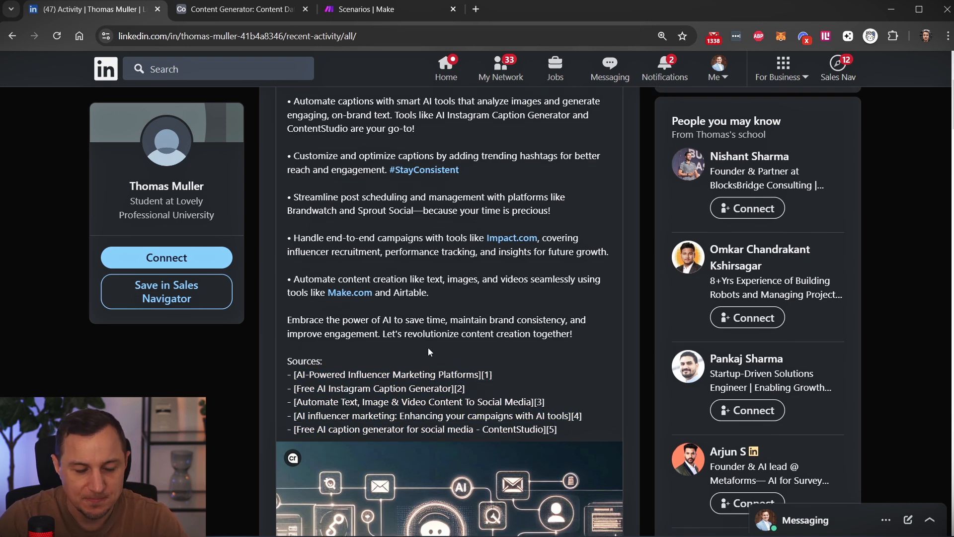
{"action": "scroll", "coordinate": [428, 347], "scroll_direction": "up", "scroll_amount": 4}
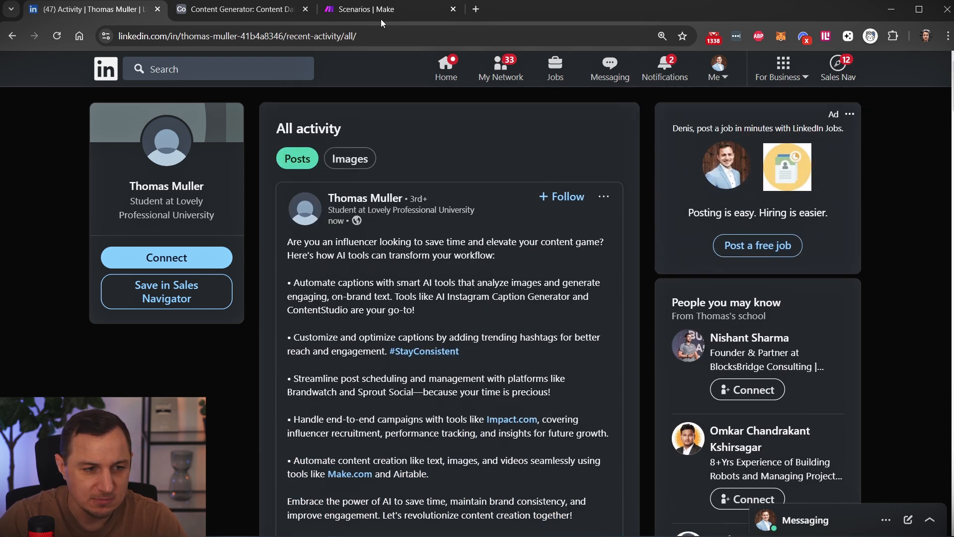
Switch to Airtable's Content Data and compare the Sources of the influencer, handmade craft and wellness topics.
{"action": "left_click", "coordinate": [231, 11]}
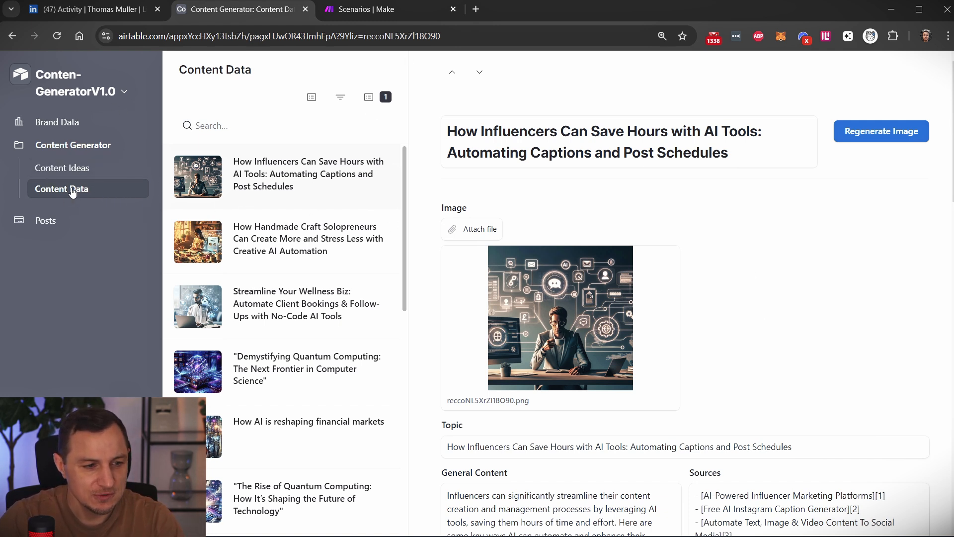
{"action": "scroll", "coordinate": [756, 288], "scroll_direction": "down", "scroll_amount": 6}
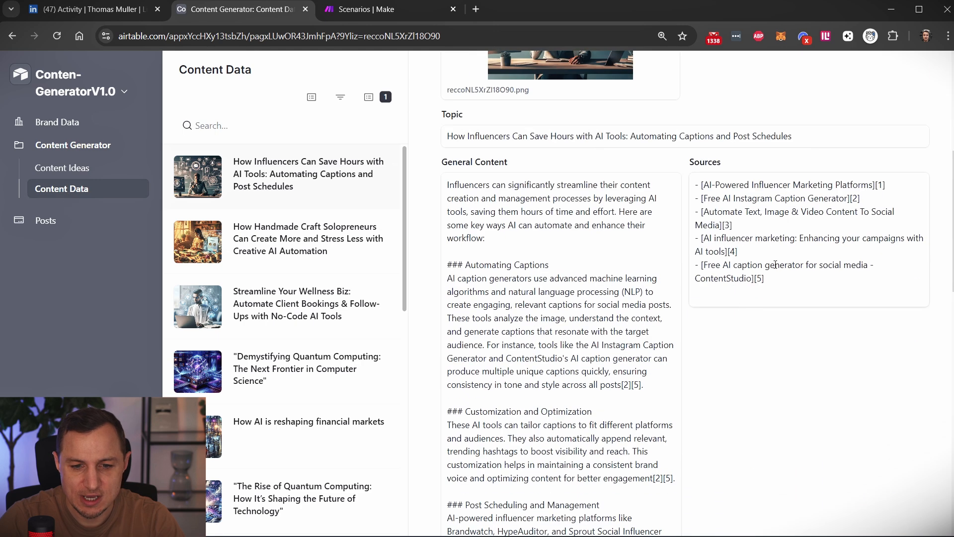
{"action": "left_click", "coordinate": [262, 246]}
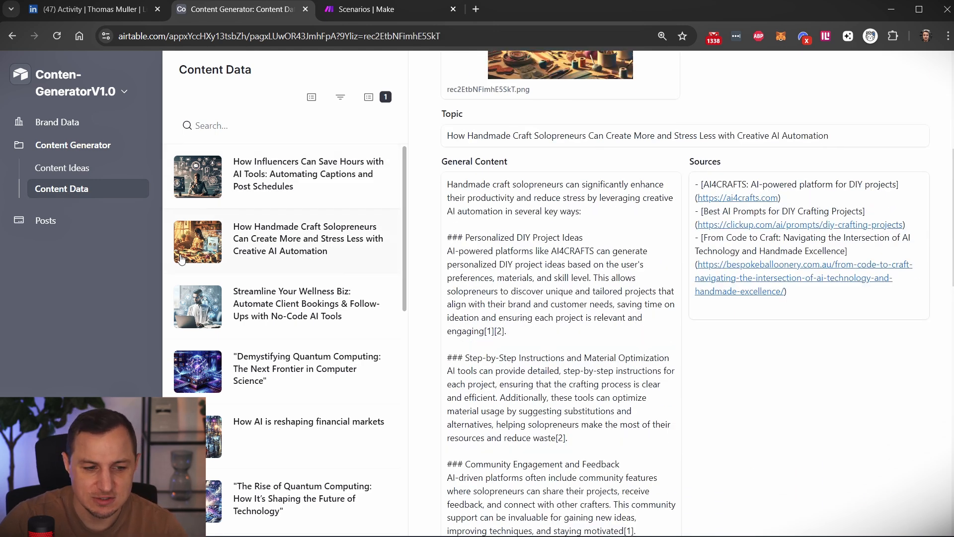
{"action": "left_click", "coordinate": [290, 309]}
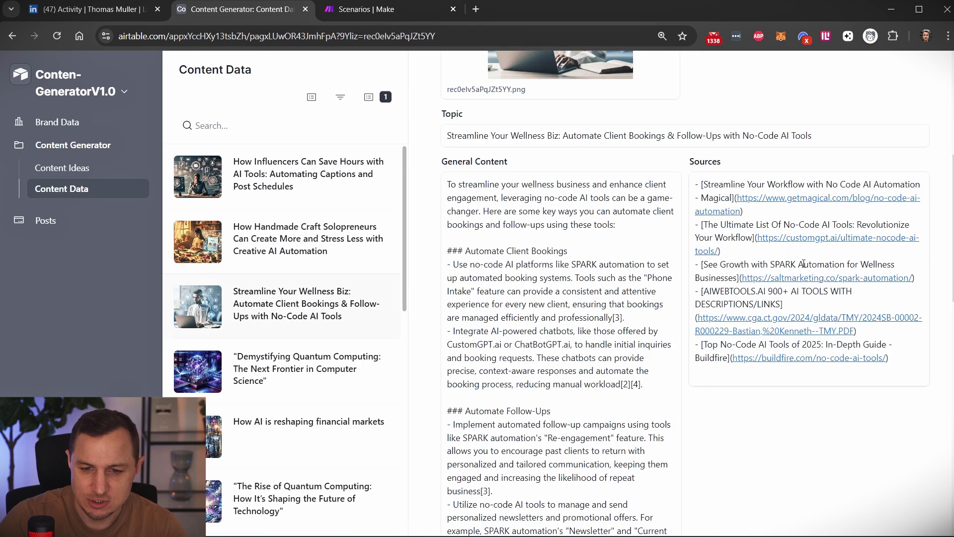
{"action": "left_click", "coordinate": [263, 199]}
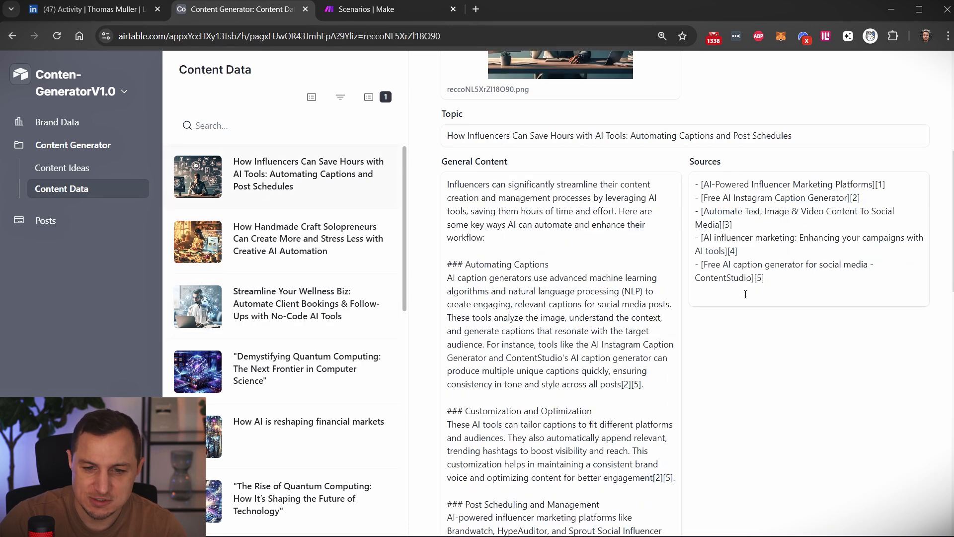
{"action": "scroll", "coordinate": [772, 308], "scroll_direction": "down", "scroll_amount": 1}
{"action": "scroll", "coordinate": [755, 371], "scroll_direction": "down", "scroll_amount": 2}
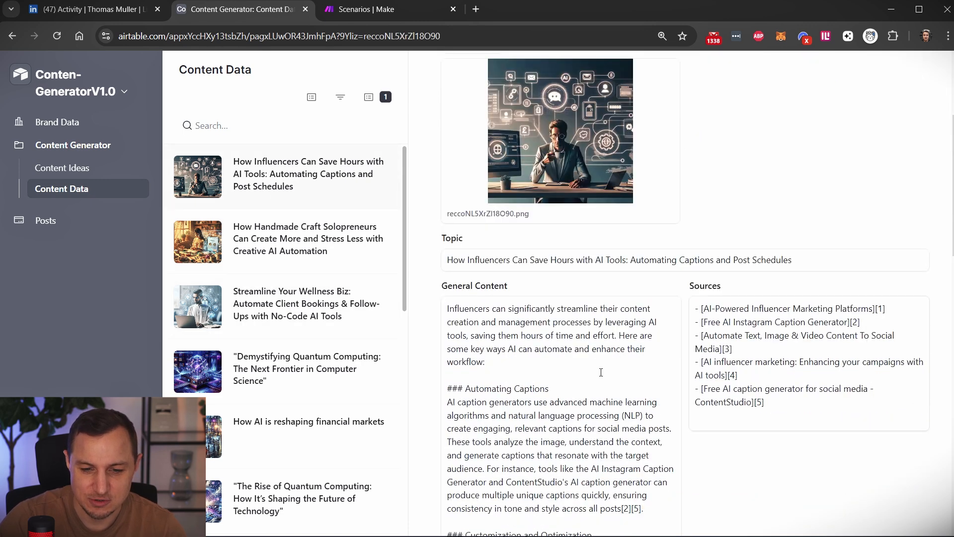
Switch back to LinkedIn and review the published influencer post alongside the earlier handmade craft post.
{"action": "left_click", "coordinate": [92, 9]}
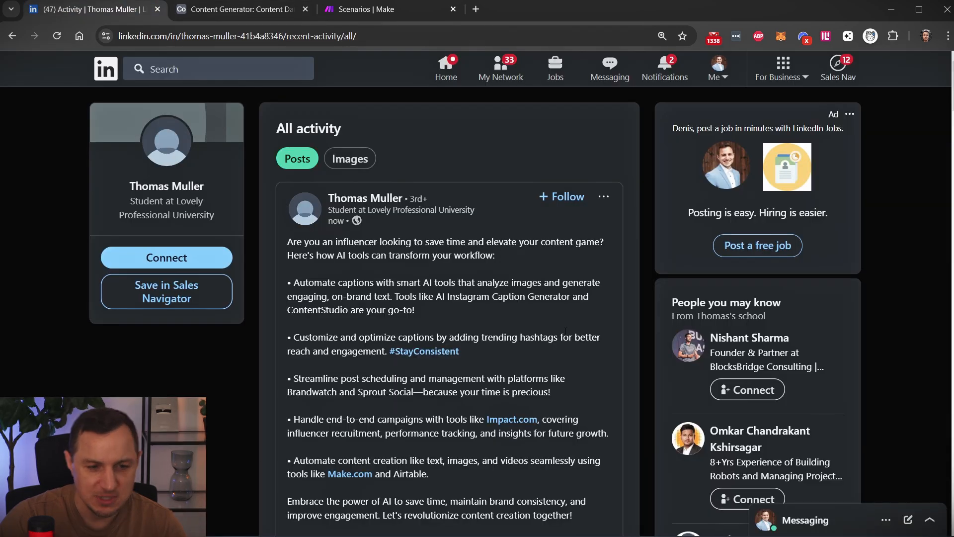
{"action": "scroll", "coordinate": [512, 293], "scroll_direction": "down", "scroll_amount": 10}
{"action": "scroll", "coordinate": [512, 293], "scroll_direction": "down", "scroll_amount": 5}
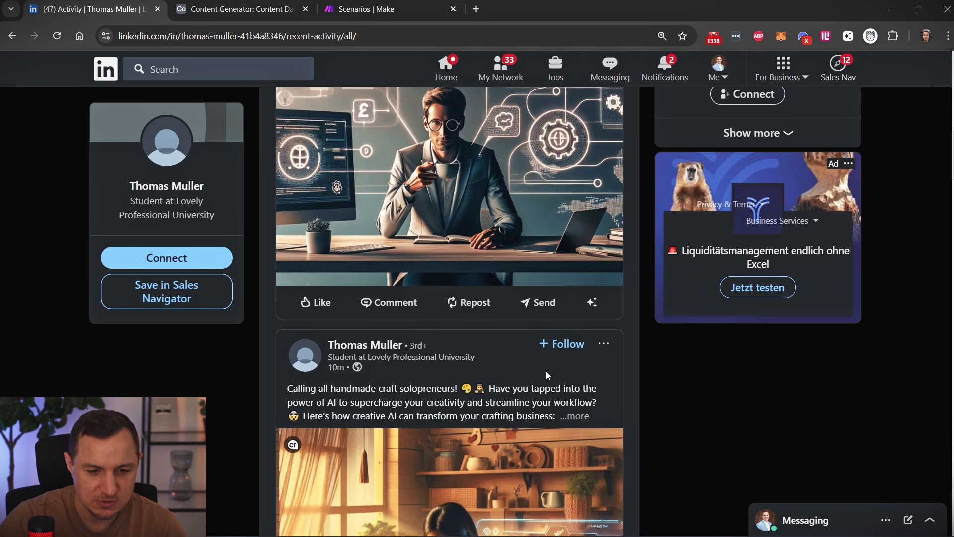
{"action": "scroll", "coordinate": [546, 371], "scroll_direction": "up", "scroll_amount": 15}
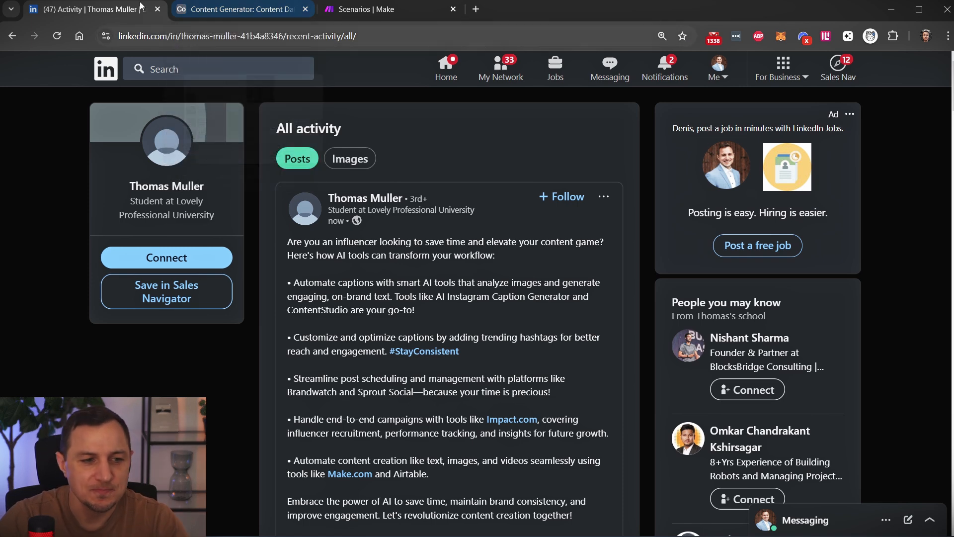
Switch to Airtable's content generator and view the AI Automation Specialists record in Brand Data.
{"action": "left_click", "coordinate": [264, 11]}
{"action": "scroll", "coordinate": [766, 149], "scroll_direction": "up", "scroll_amount": 4}
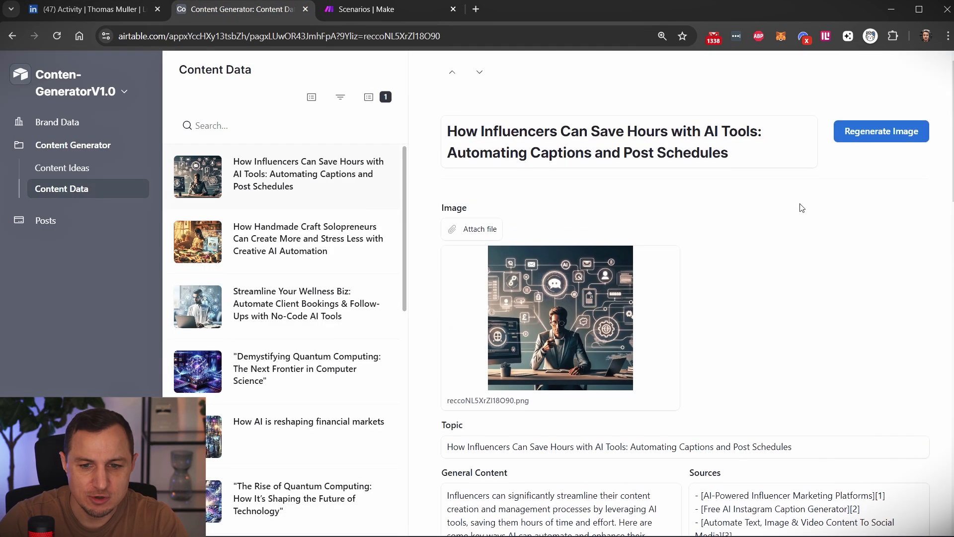
{"action": "left_click", "coordinate": [70, 123]}
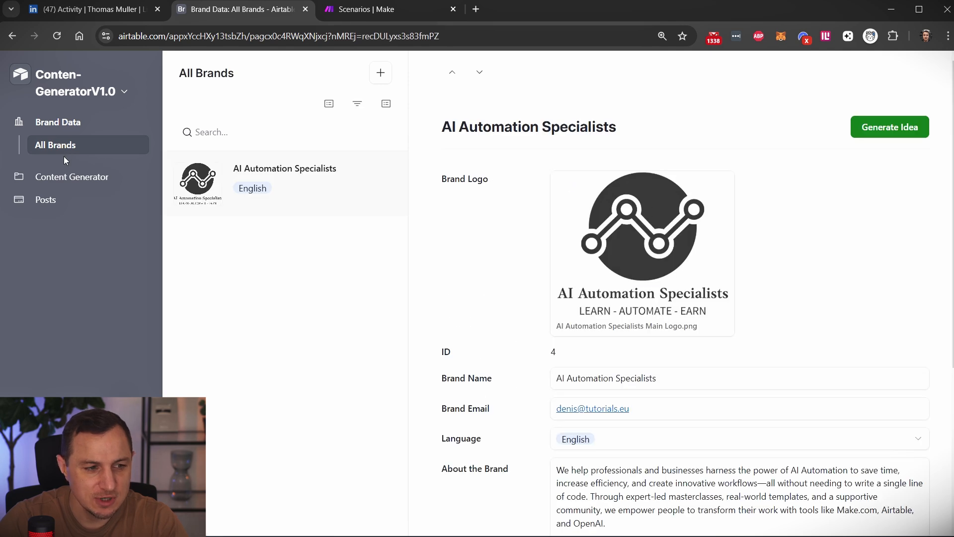
Open the Content Ideas page and check the status options available for the influencer idea.
{"action": "left_click", "coordinate": [70, 180]}
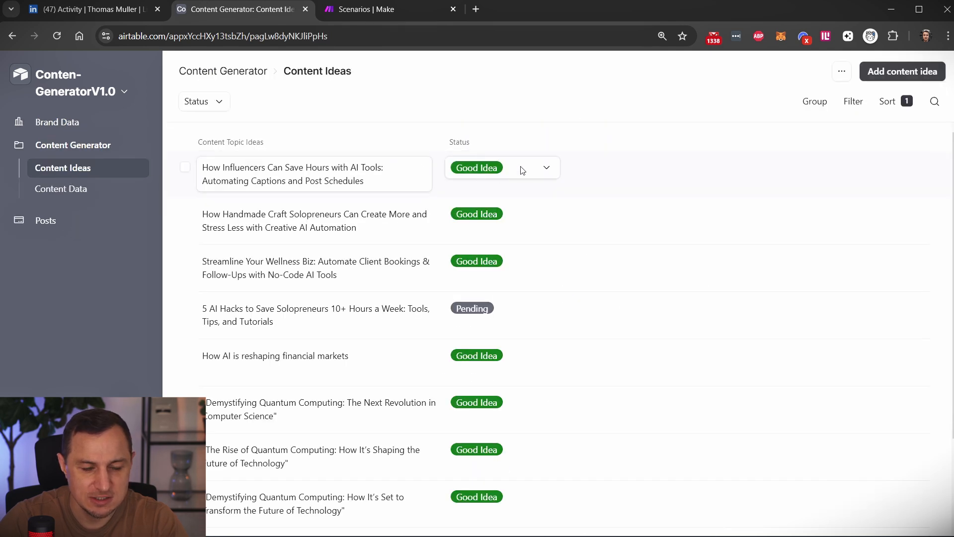
{"action": "left_click", "coordinate": [546, 168]}
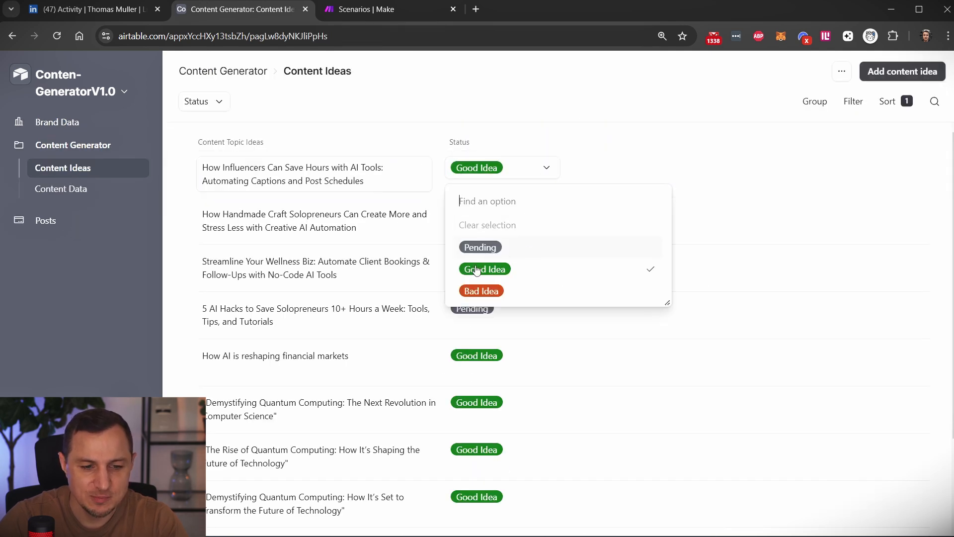
{"action": "left_click", "coordinate": [558, 98]}
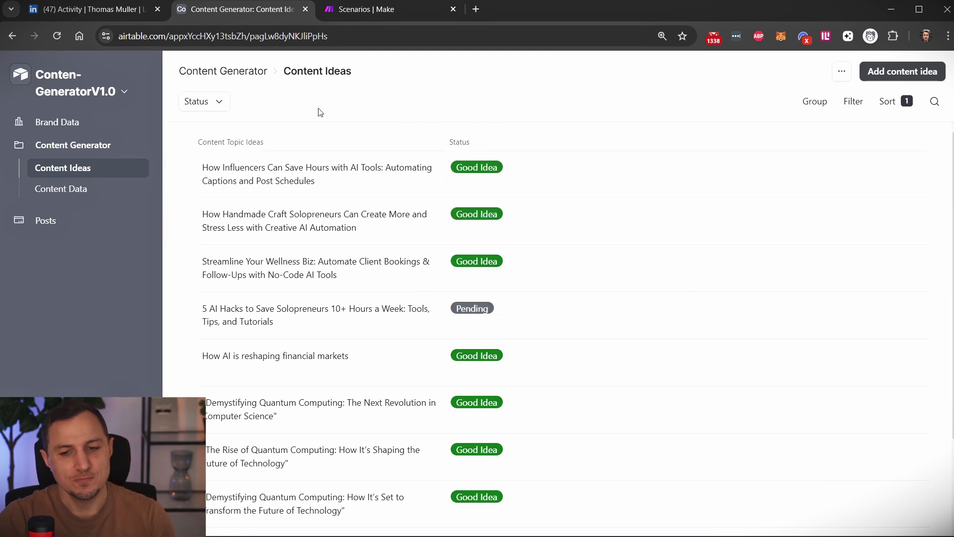
Filter the content ideas to show only those with the status Pending.
{"action": "left_click", "coordinate": [197, 103]}
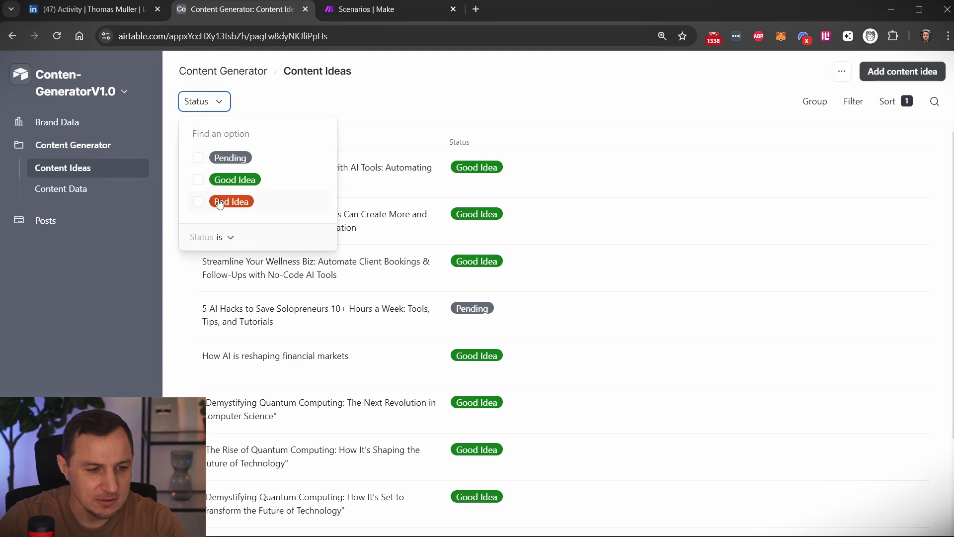
{"action": "left_click", "coordinate": [203, 158]}
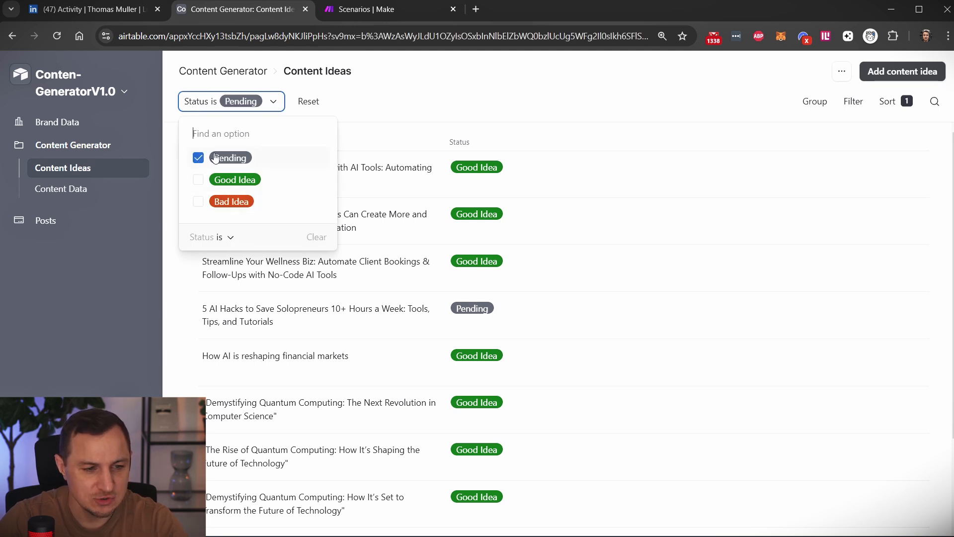
{"action": "left_click", "coordinate": [437, 116]}
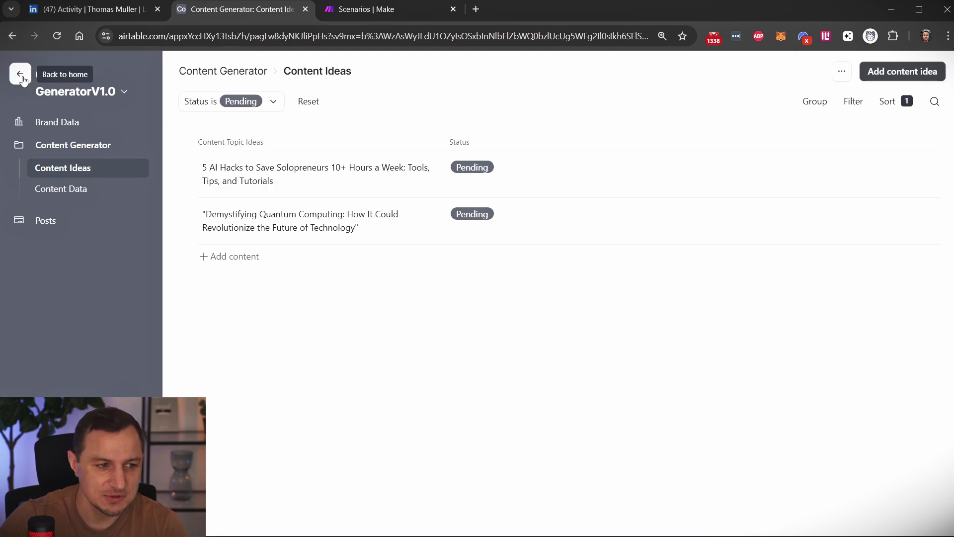
Open the Conten-GeneratorV1.0 base from the Airtable home page and examine all fields of the Brand Assets table.
{"action": "left_click", "coordinate": [21, 75]}
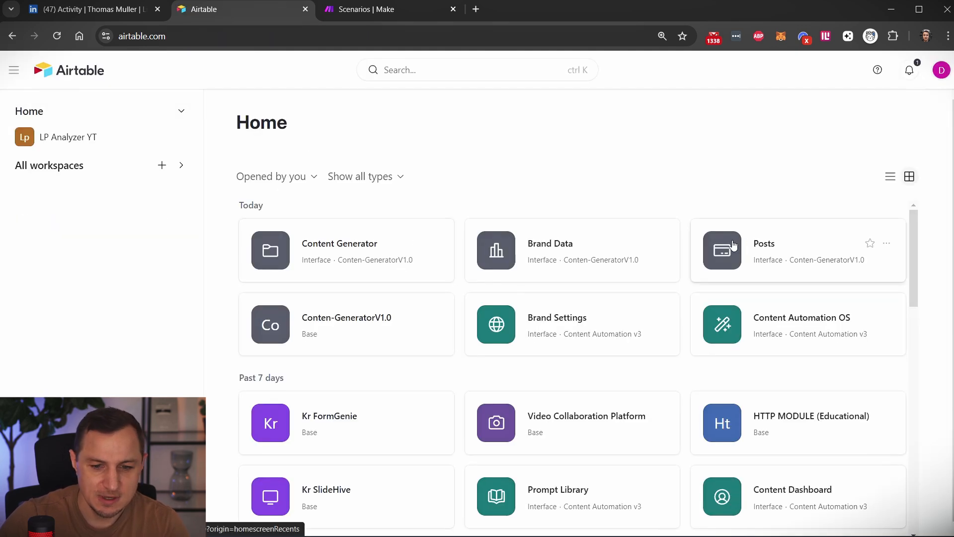
{"action": "left_click", "coordinate": [328, 320]}
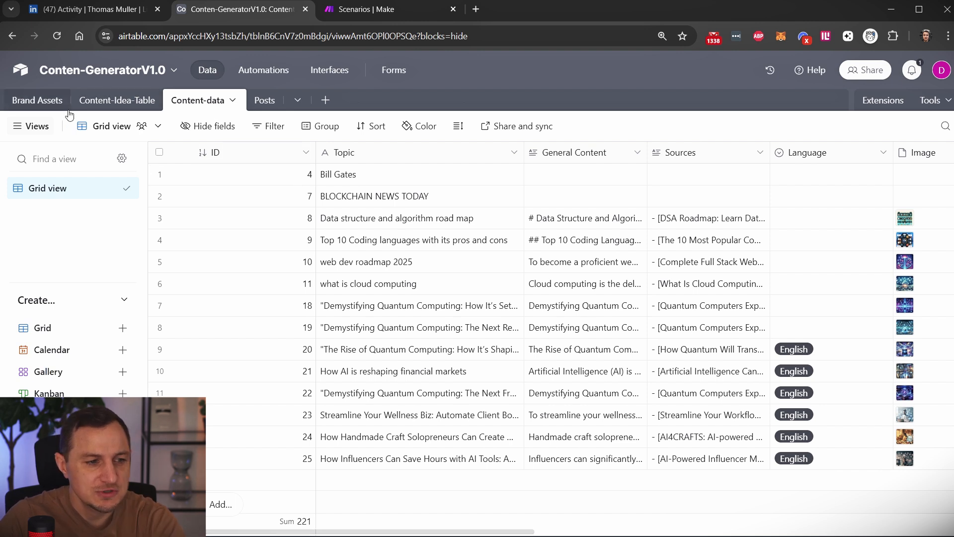
{"action": "left_click", "coordinate": [36, 100]}
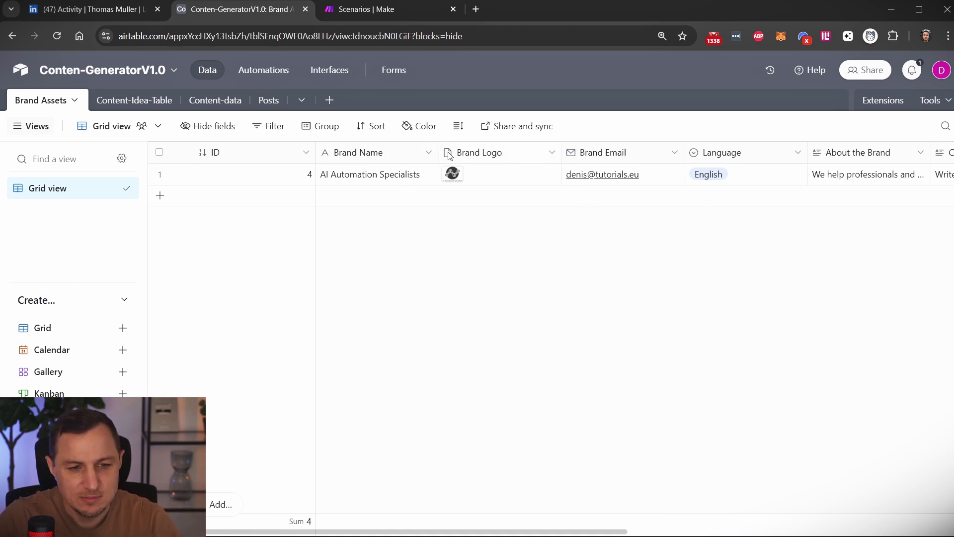
{"action": "scroll", "coordinate": [660, 151], "scroll_direction": "right", "scroll_amount": 6}
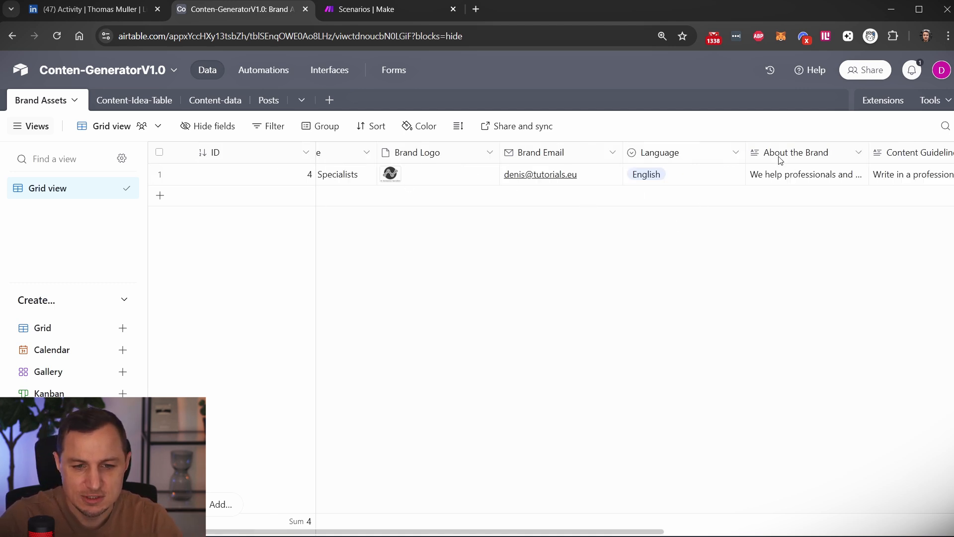
{"action": "scroll", "coordinate": [698, 163], "scroll_direction": "right", "scroll_amount": 2}
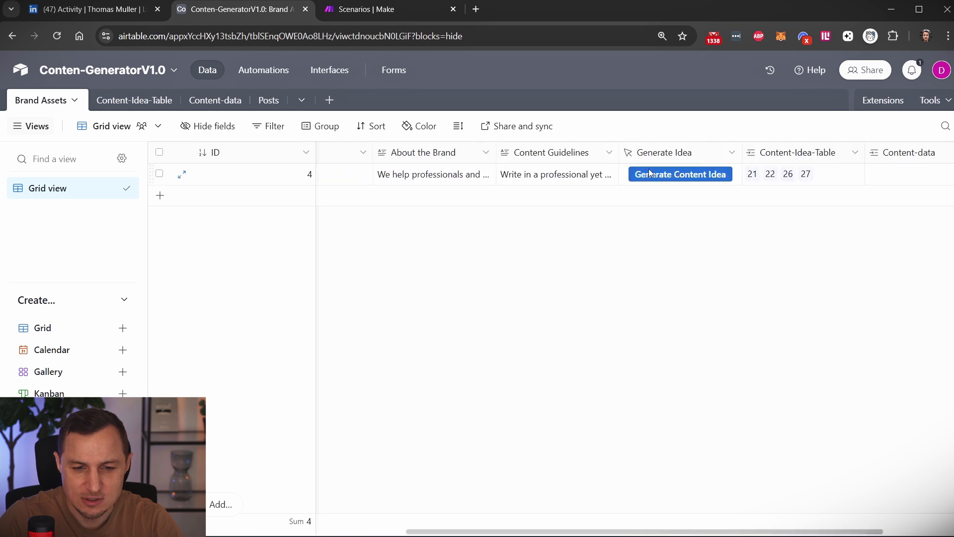
{"action": "scroll", "coordinate": [692, 152], "scroll_direction": "right", "scroll_amount": 2}
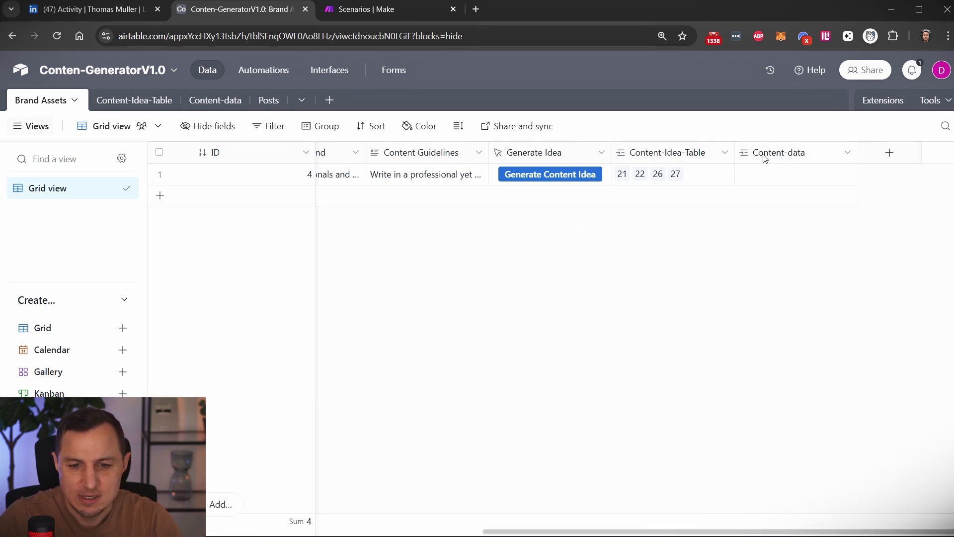
Examine the topic, status and brand fields of the Content-Idea-Table.
{"action": "left_click", "coordinate": [211, 101]}
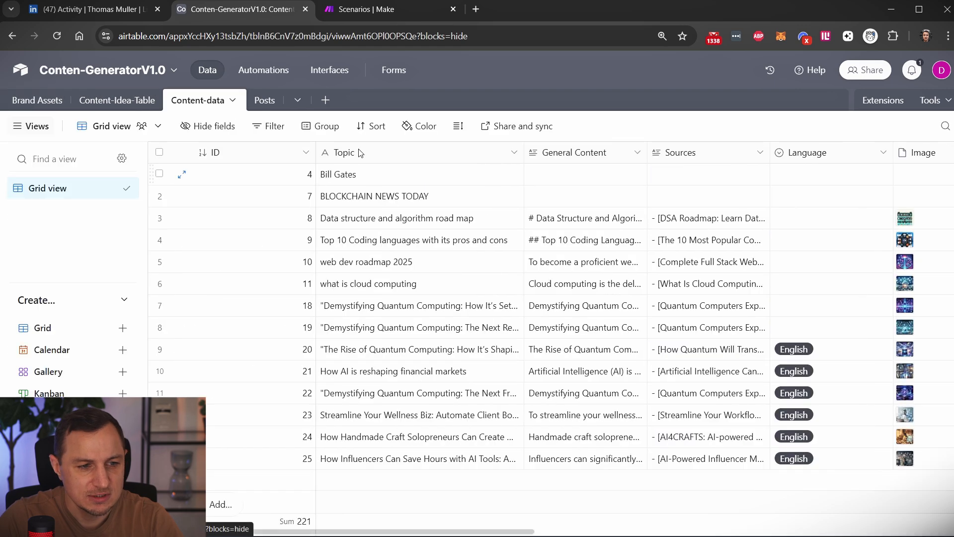
{"action": "left_click", "coordinate": [110, 101]}
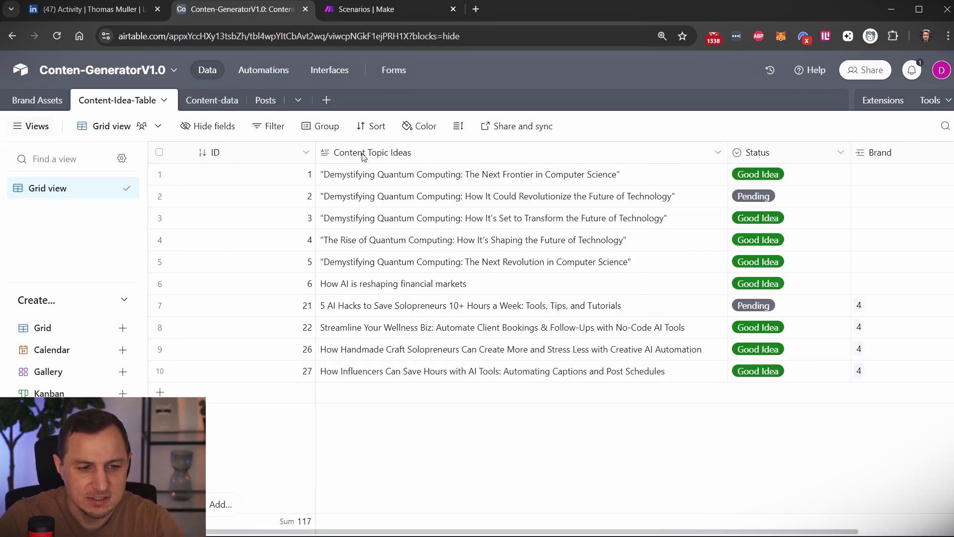
{"action": "scroll", "coordinate": [696, 160], "scroll_direction": "right", "scroll_amount": 3}
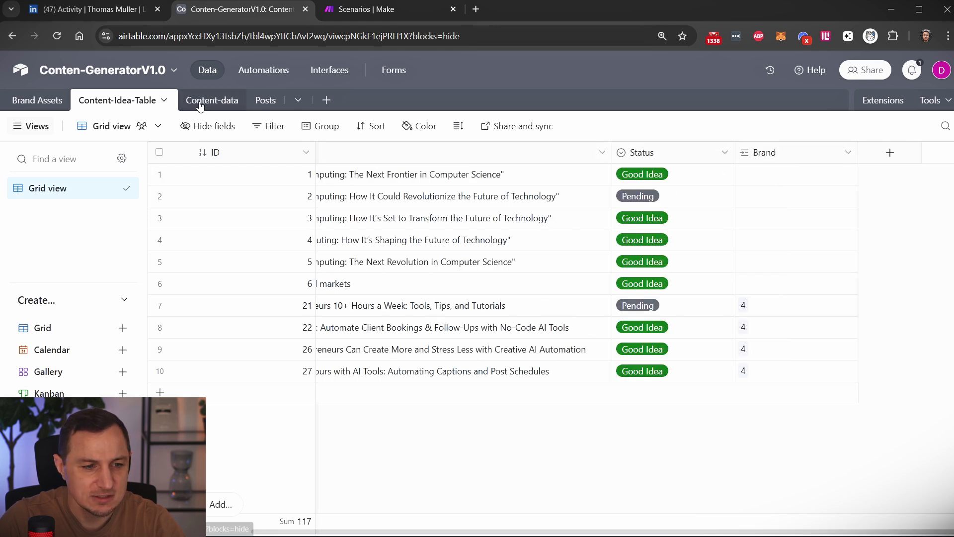
Open the Content-data table and inspect the full topic text of the influencer record, highlighting "Automating Captions and Post Schedules".
{"action": "left_click", "coordinate": [235, 102]}
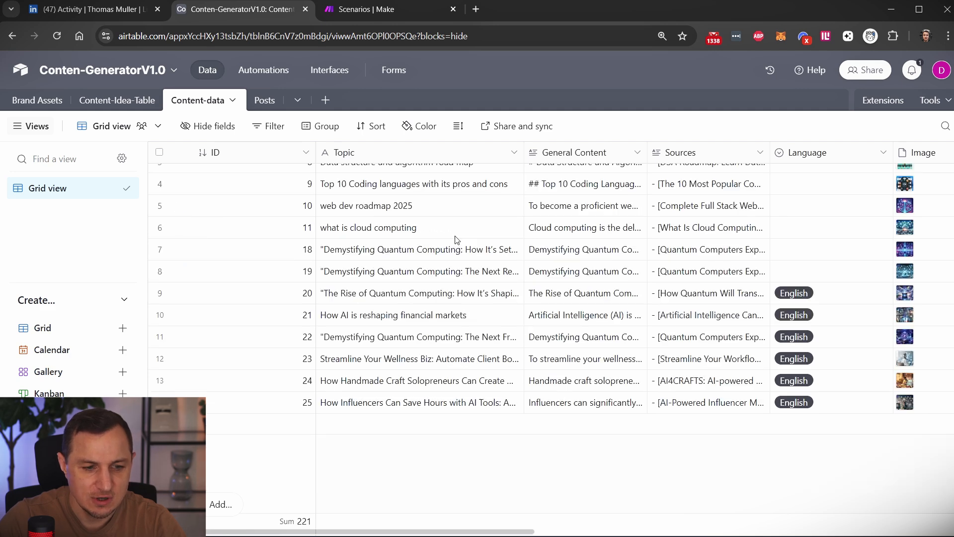
{"action": "scroll", "coordinate": [577, 285], "scroll_direction": "down", "scroll_amount": 2}
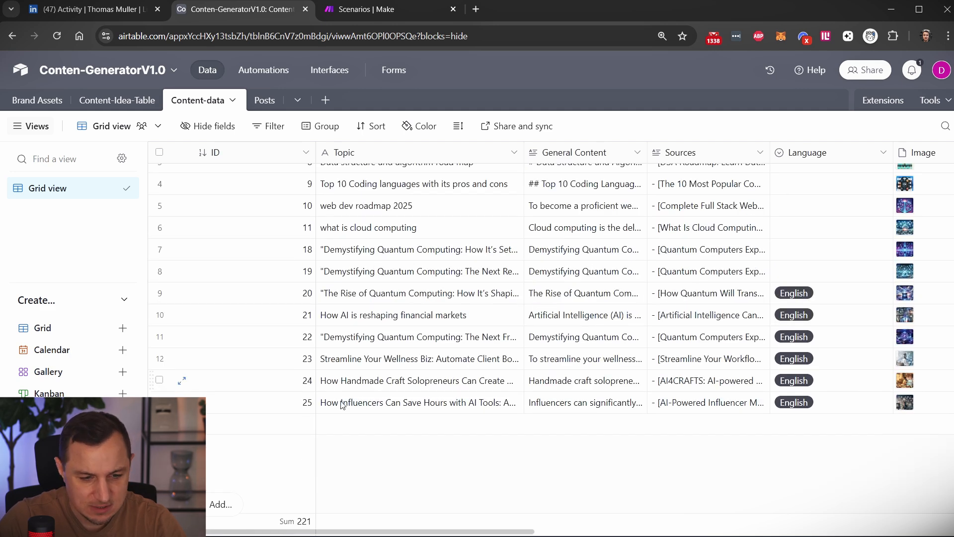
{"action": "left_click", "coordinate": [374, 404]}
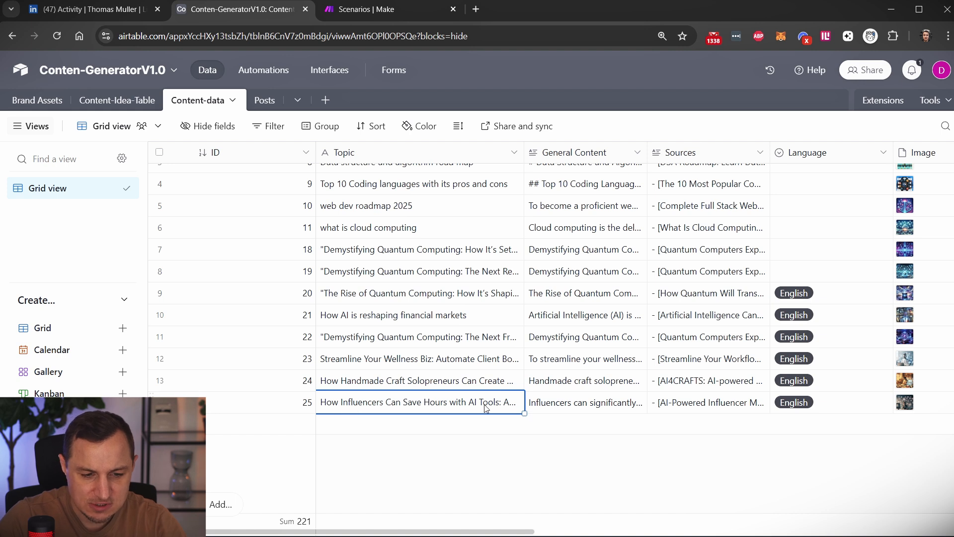
{"action": "left_click", "coordinate": [439, 408]}
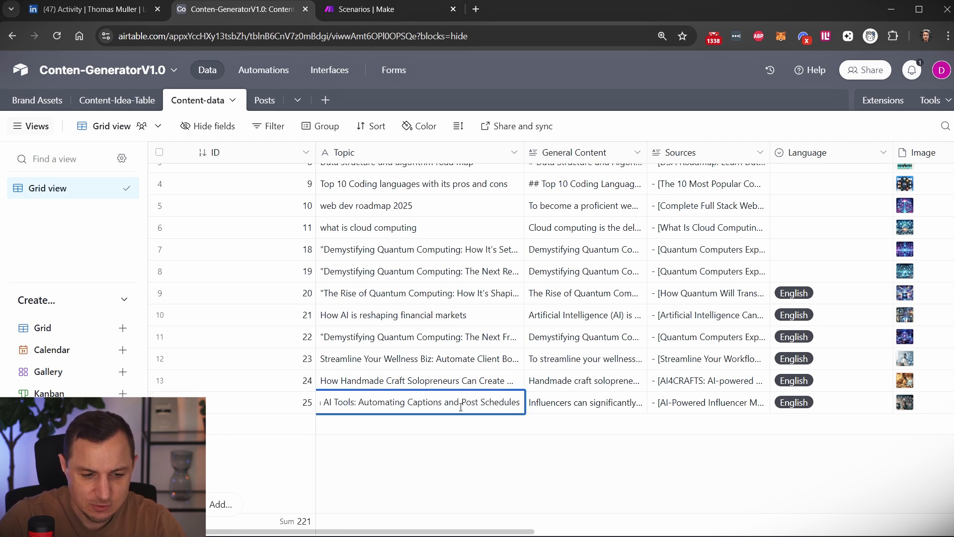
{"action": "left_click_drag", "start_coordinate": [360, 404], "coordinate": [531, 407]}
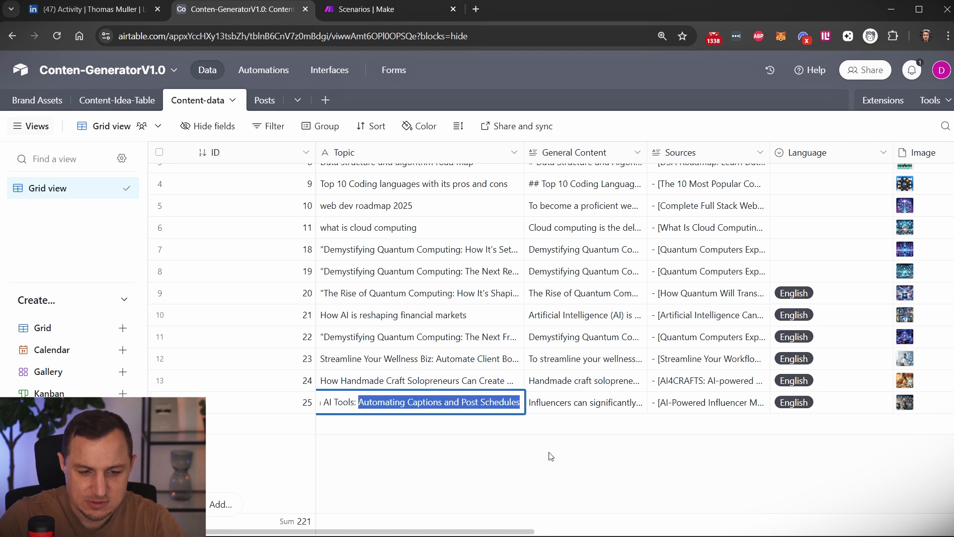
{"action": "left_click", "coordinate": [545, 474]}
Examine the remaining Content-data fields, from sources, language and image to post status, linked posts, record ID and brand.
{"action": "scroll", "coordinate": [851, 406], "scroll_direction": "right", "scroll_amount": 5}
{"action": "scroll", "coordinate": [767, 398], "scroll_direction": "up", "scroll_amount": 2}
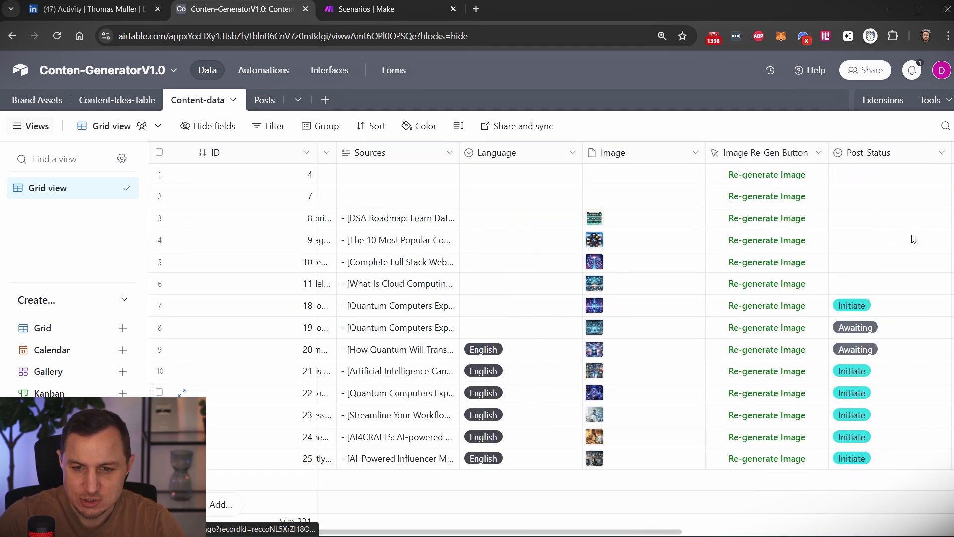
{"action": "scroll", "coordinate": [811, 171], "scroll_direction": "right", "scroll_amount": 5}
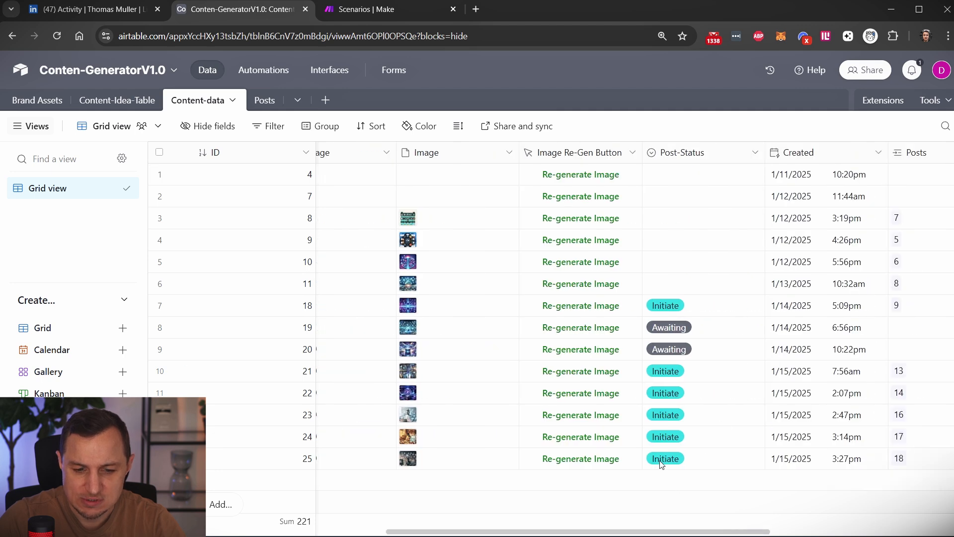
{"action": "scroll", "coordinate": [622, 189], "scroll_direction": "right", "scroll_amount": 5}
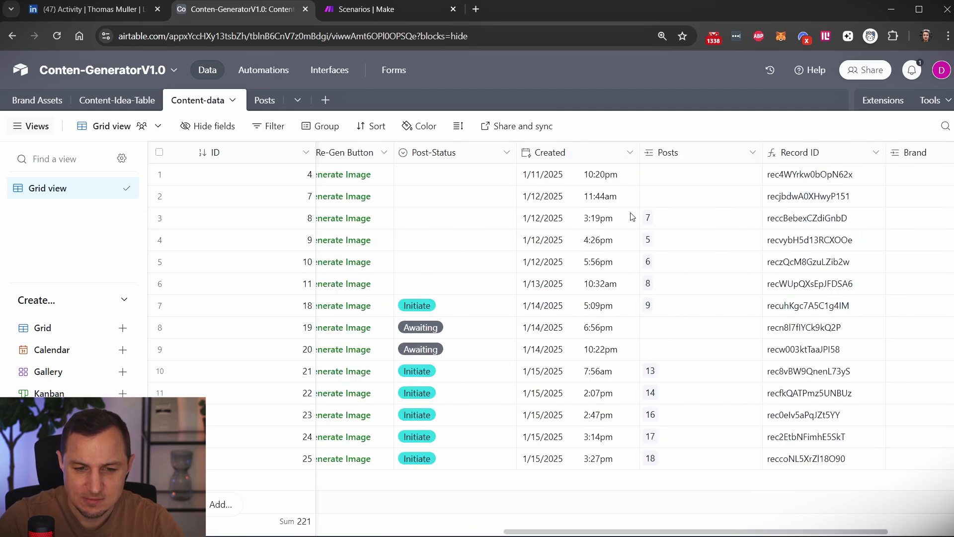
{"action": "scroll", "coordinate": [806, 219], "scroll_direction": "down", "scroll_amount": 1}
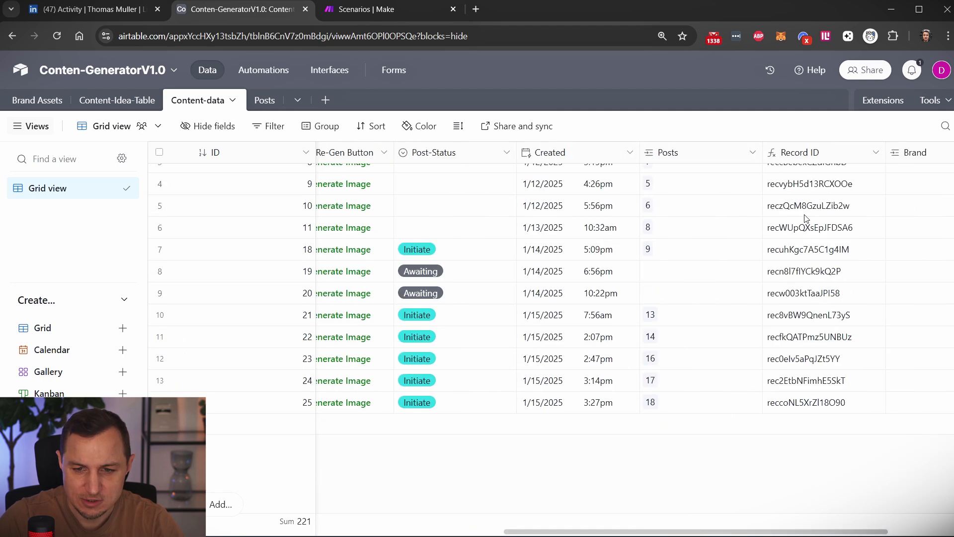
{"action": "scroll", "coordinate": [806, 218], "scroll_direction": "right", "scroll_amount": 3}
{"action": "scroll", "coordinate": [618, 402], "scroll_direction": "left", "scroll_amount": 10}
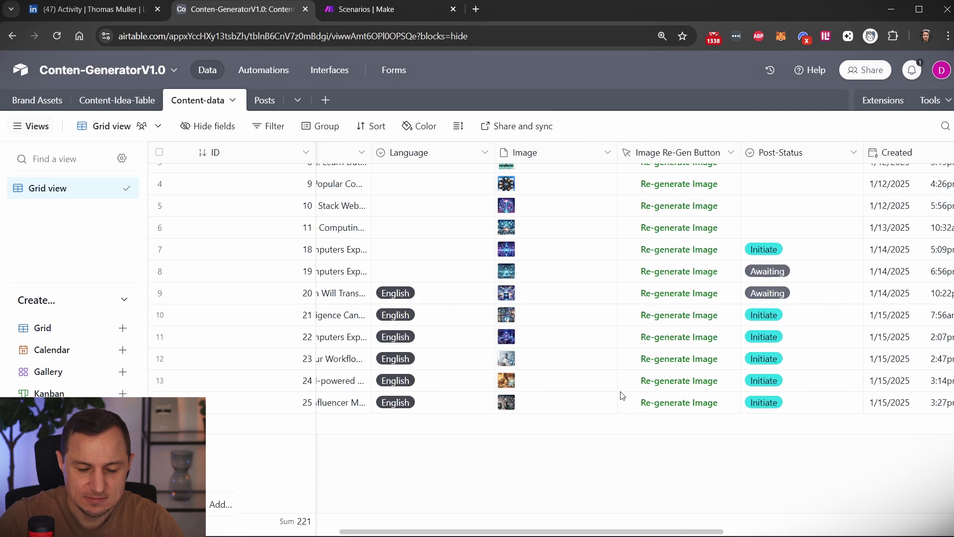
Open the Posts table and examine its title, image, content, website, status and linked Content-data fields.
{"action": "left_click", "coordinate": [264, 100]}
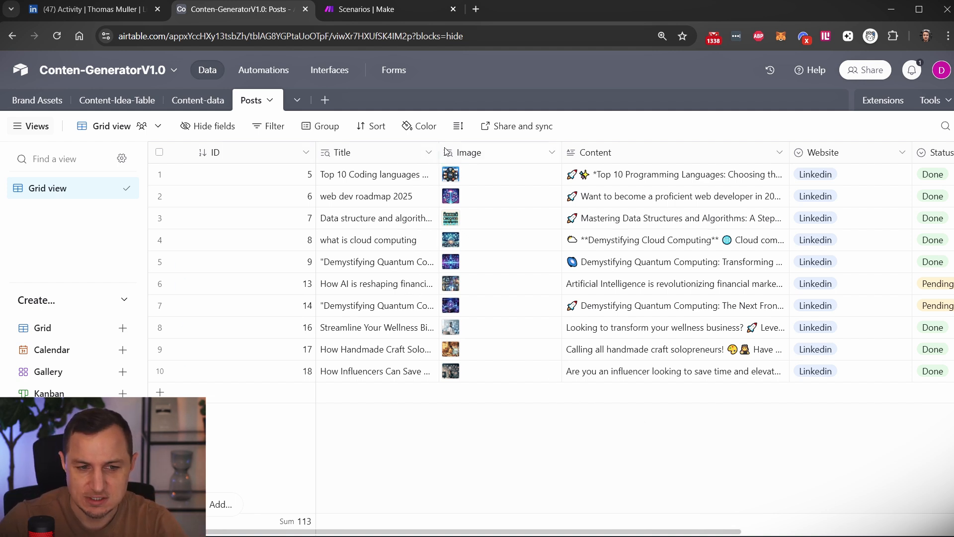
{"action": "scroll", "coordinate": [602, 158], "scroll_direction": "right", "scroll_amount": 2}
{"action": "scroll", "coordinate": [527, 159], "scroll_direction": "left", "scroll_amount": 2}
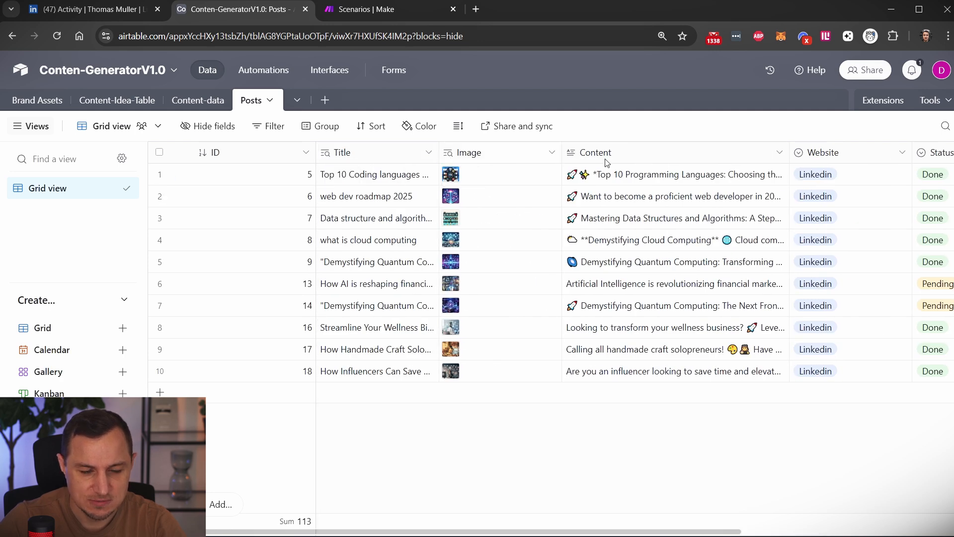
{"action": "scroll", "coordinate": [602, 159], "scroll_direction": "right", "scroll_amount": 4}
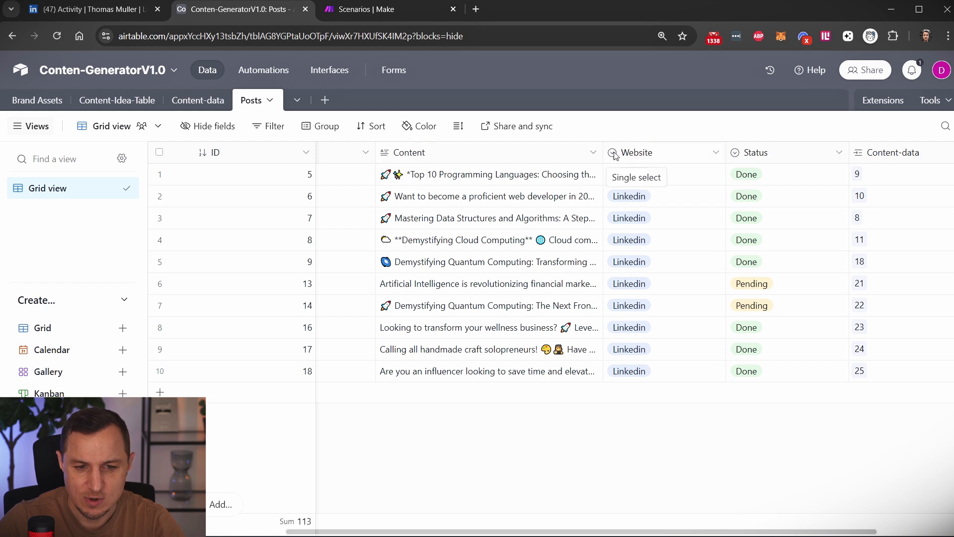
{"action": "scroll", "coordinate": [683, 163], "scroll_direction": "right", "scroll_amount": 2}
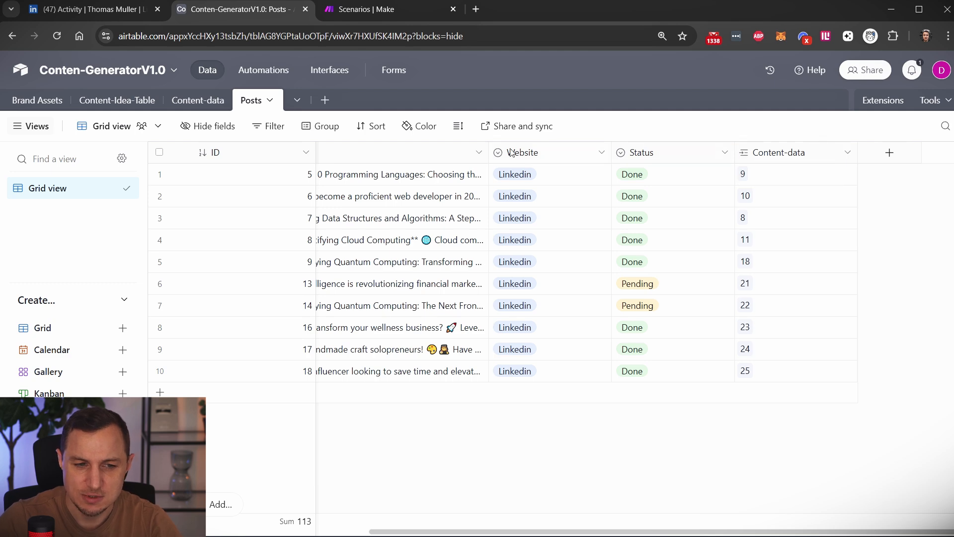
{"action": "scroll", "coordinate": [160, 173], "scroll_direction": "left", "scroll_amount": 5}
Revisit the Content-data, Content-Idea-Table and Brand Assets tables to recap how the base is structured.
{"action": "left_click", "coordinate": [197, 101]}
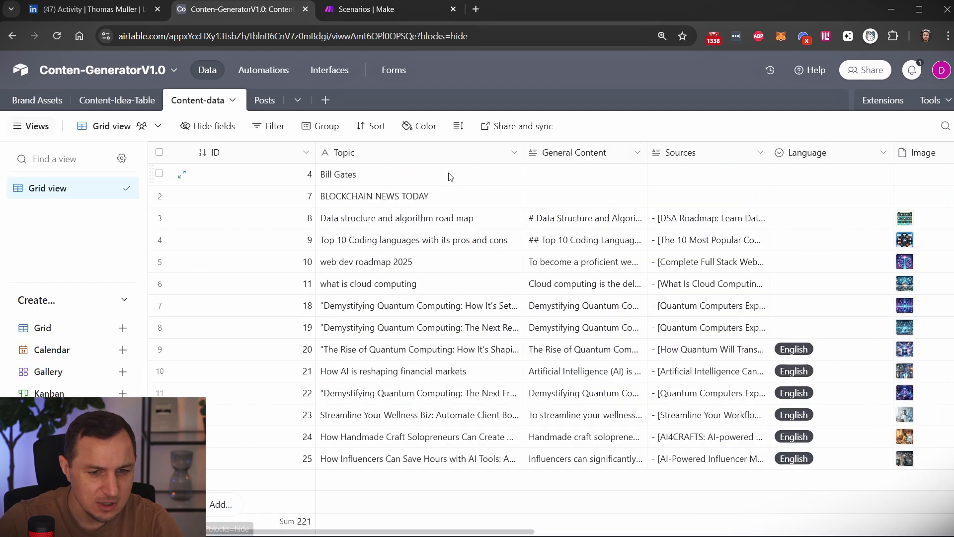
{"action": "scroll", "coordinate": [572, 184], "scroll_direction": "right", "scroll_amount": 3}
{"action": "scroll", "coordinate": [579, 182], "scroll_direction": "right", "scroll_amount": 10}
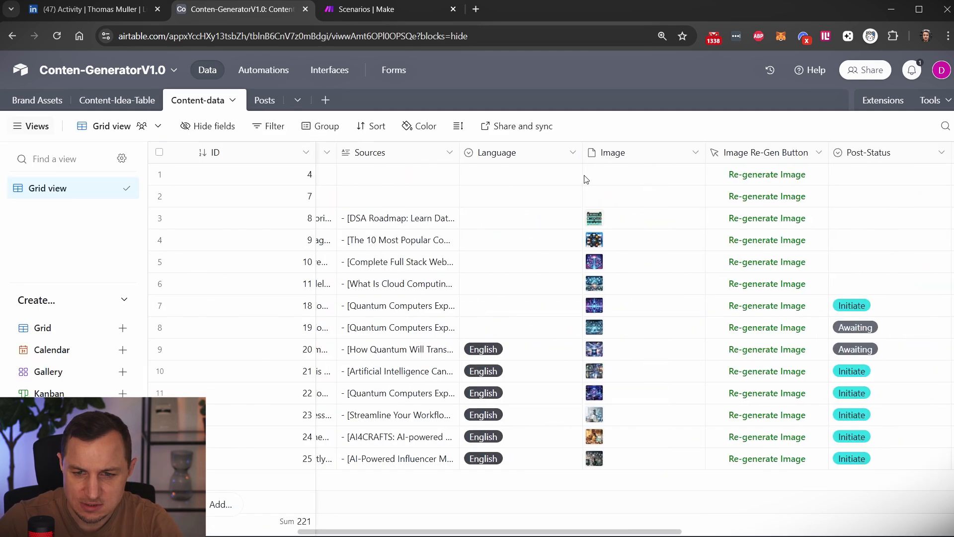
{"action": "left_click", "coordinate": [116, 101]}
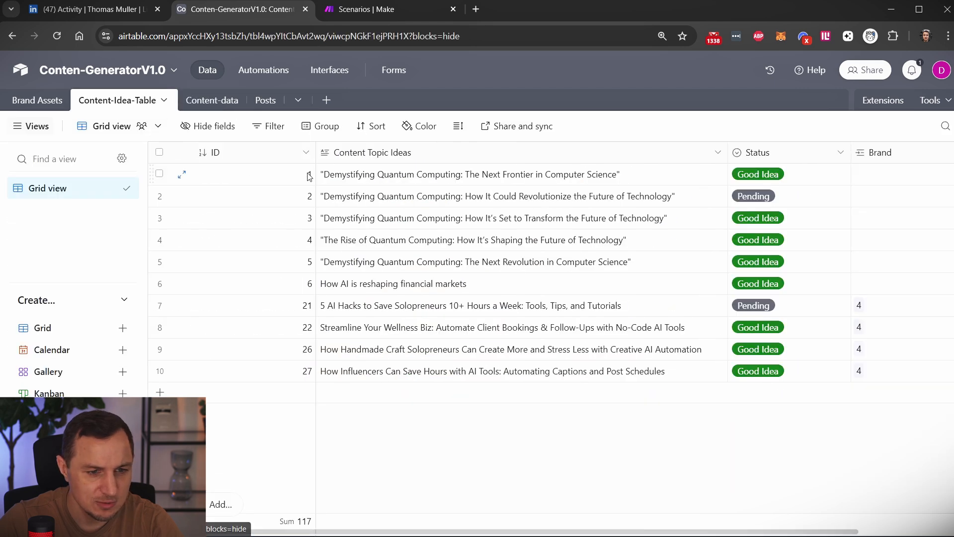
{"action": "left_click", "coordinate": [34, 103]}
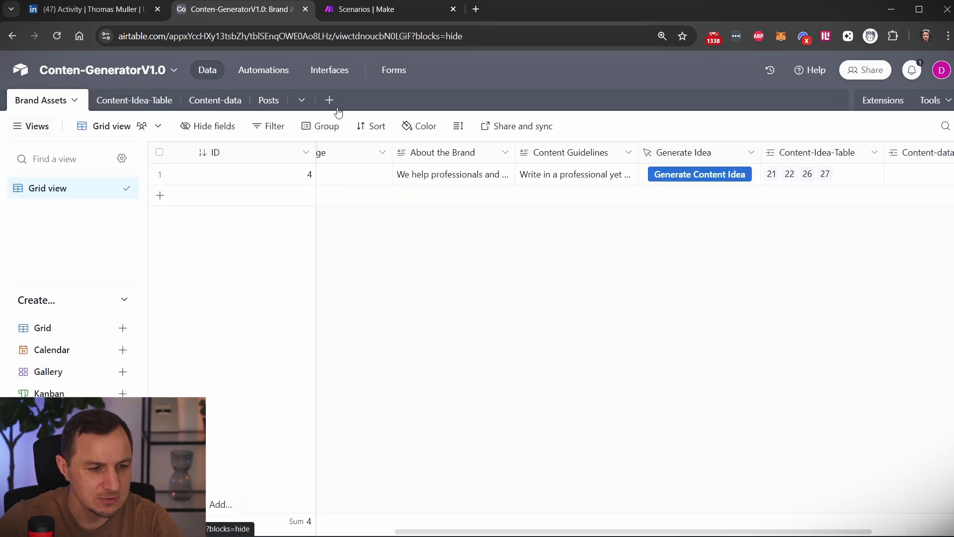
Review the Brand Assets fields and inspect record 26 linked in the Content-Idea-Table field.
{"action": "scroll", "coordinate": [800, 182], "scroll_direction": "right", "scroll_amount": 2}
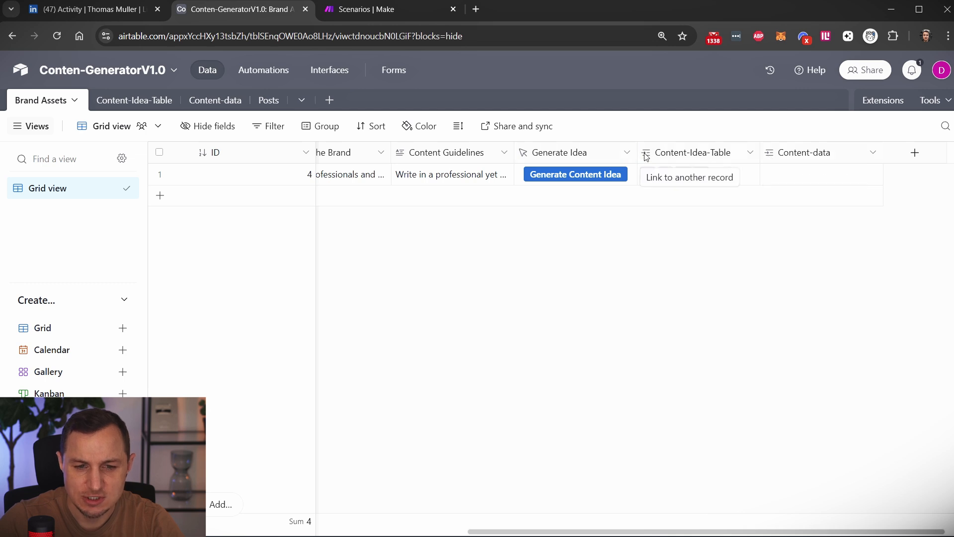
{"action": "scroll", "coordinate": [641, 184], "scroll_direction": "left", "scroll_amount": 10}
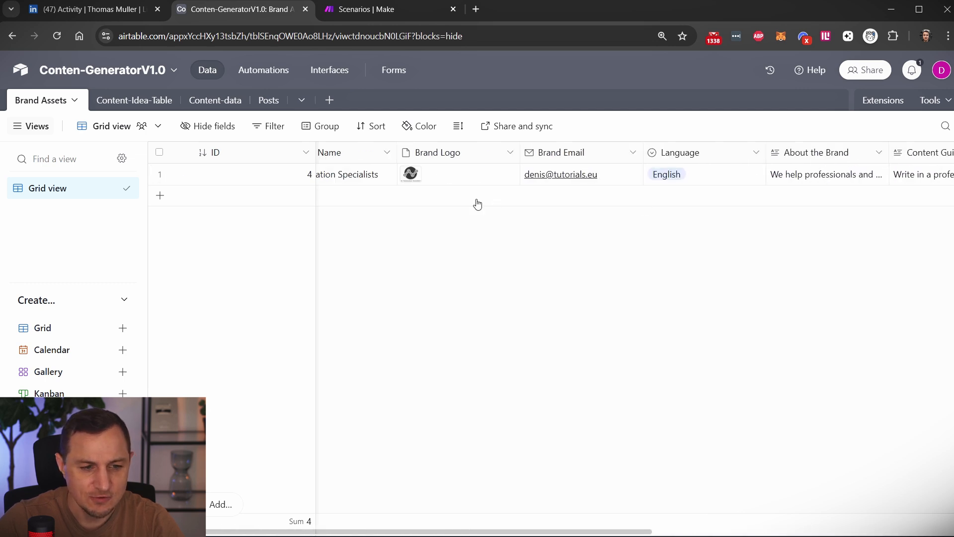
{"action": "scroll", "coordinate": [558, 179], "scroll_direction": "right", "scroll_amount": 10}
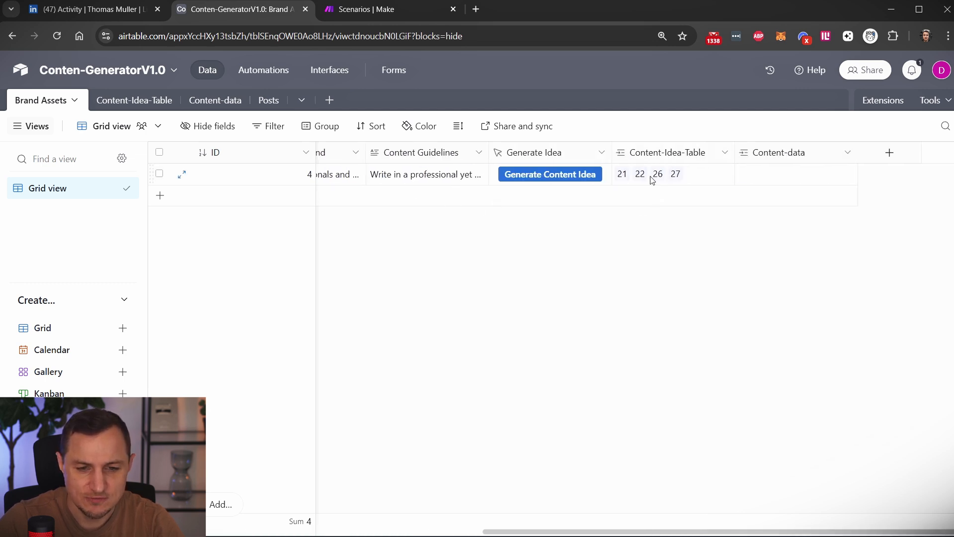
{"action": "left_click", "coordinate": [659, 180]}
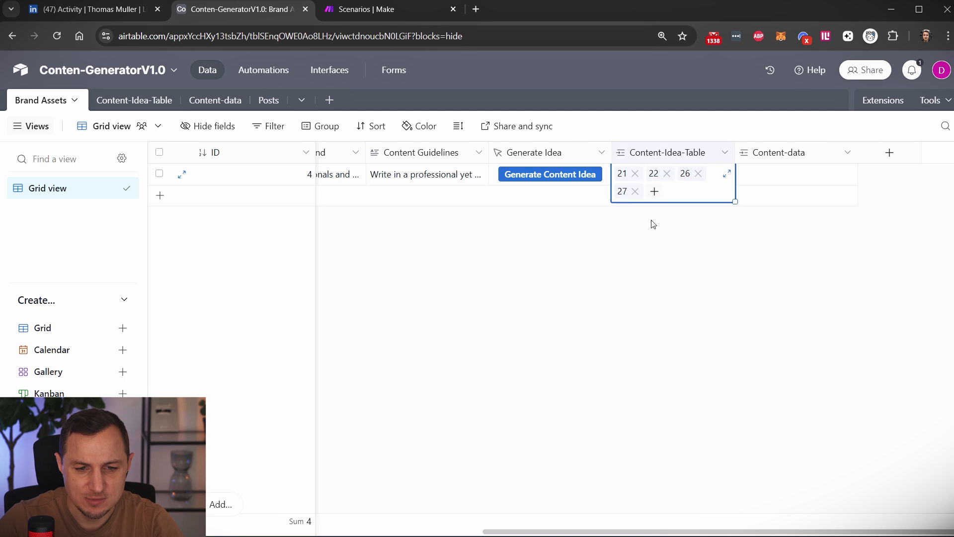
{"action": "left_click", "coordinate": [684, 174]}
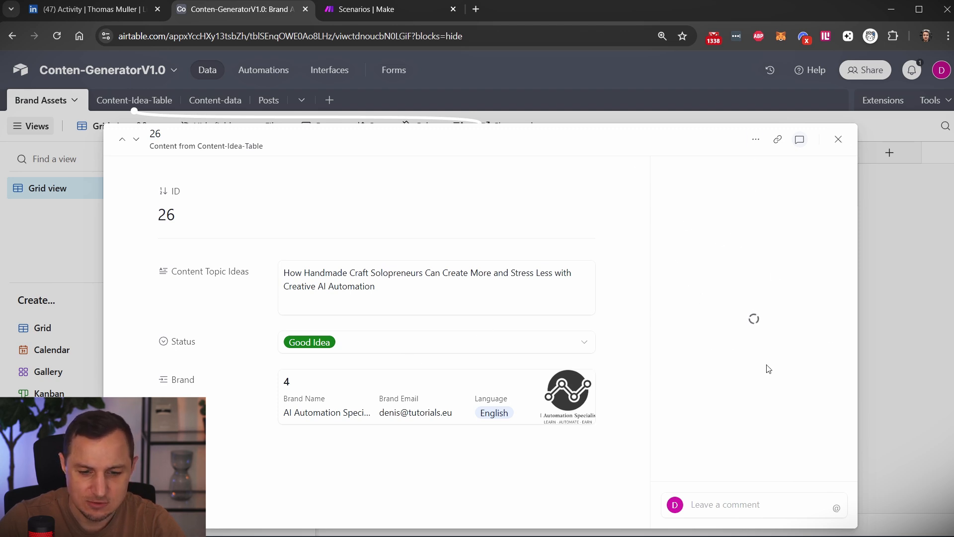
{"action": "left_click", "coordinate": [839, 139]}
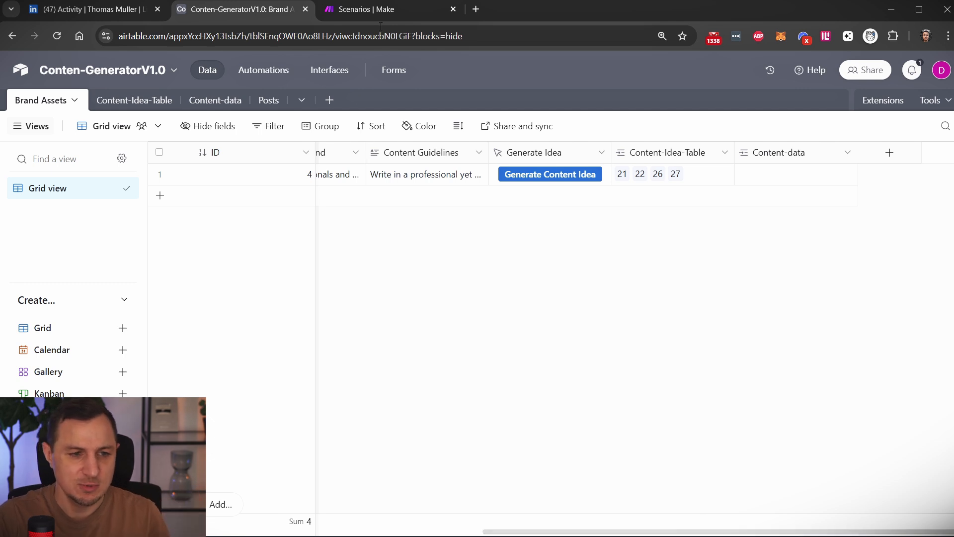
Show the AI Automation Specialists community page on Skool, and switch to the scenarios list in Make.
{"action": "left_click", "coordinate": [378, 9]}
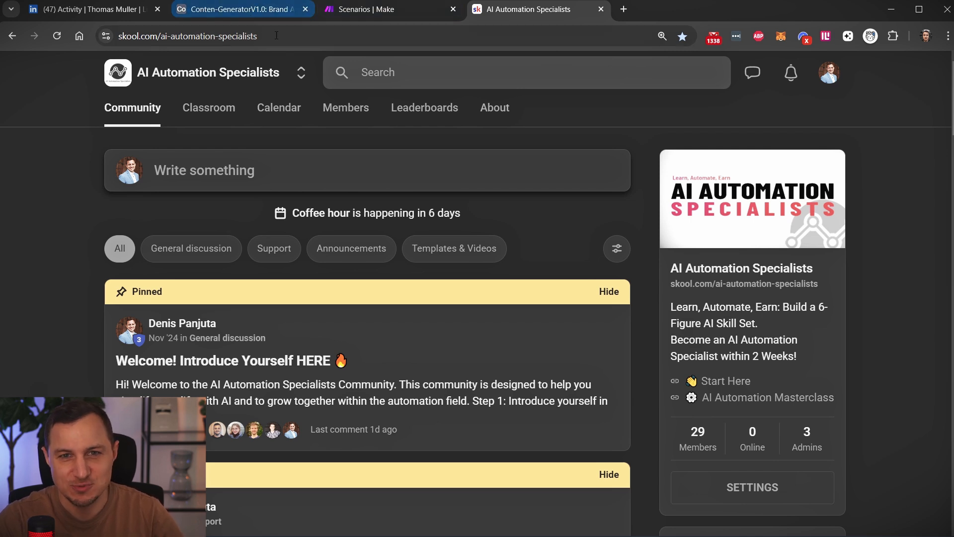
{"action": "left_click", "coordinate": [240, 10]}
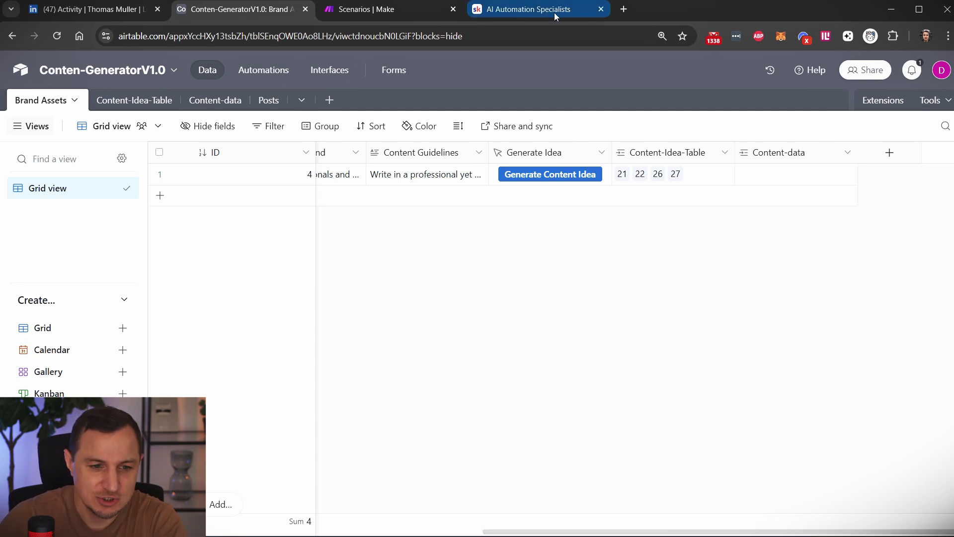
{"action": "left_click", "coordinate": [389, 17]}
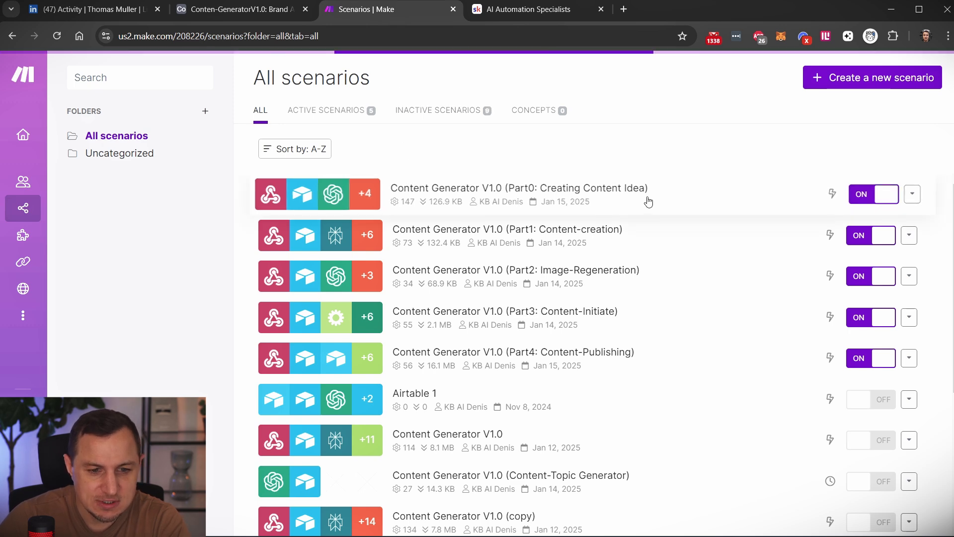
Open the scenario Content Generator V1.0 (Part0: Creating Content Idea) and inspect the settings of its Content Idea webhook.
{"action": "left_click", "coordinate": [646, 202]}
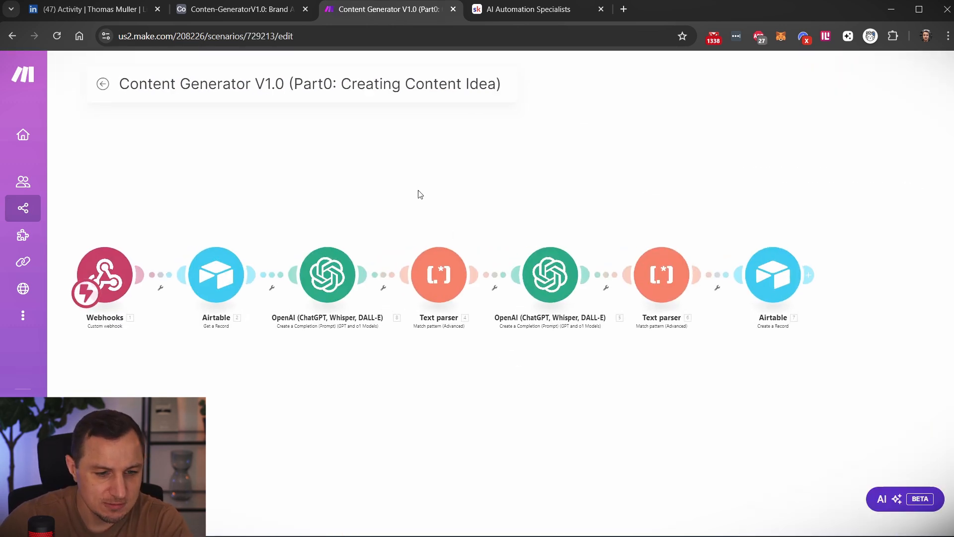
{"action": "left_click", "coordinate": [128, 291]}
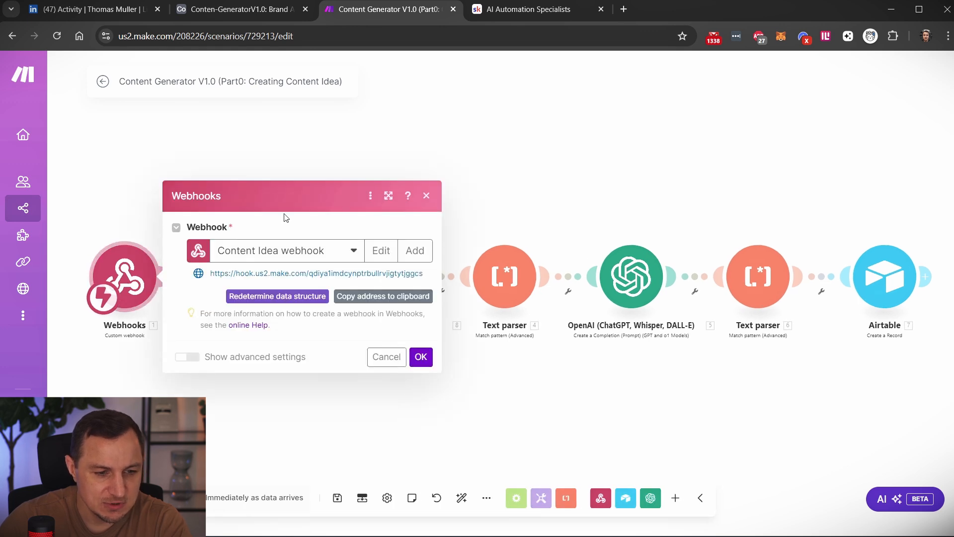
{"action": "left_click", "coordinate": [426, 198]}
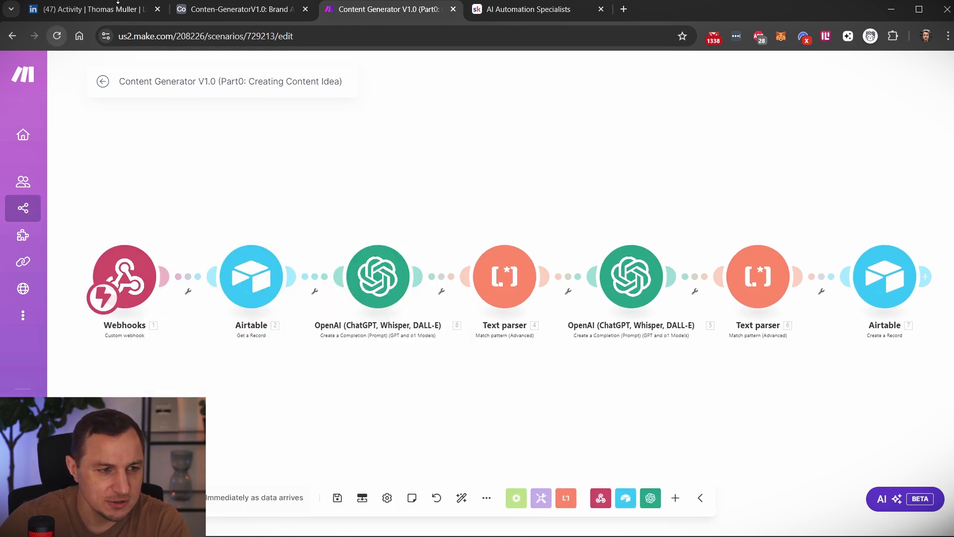
Switch to Airtable, open the Generate Idea automation and inspect its button-click trigger.
{"action": "left_click", "coordinate": [240, 10]}
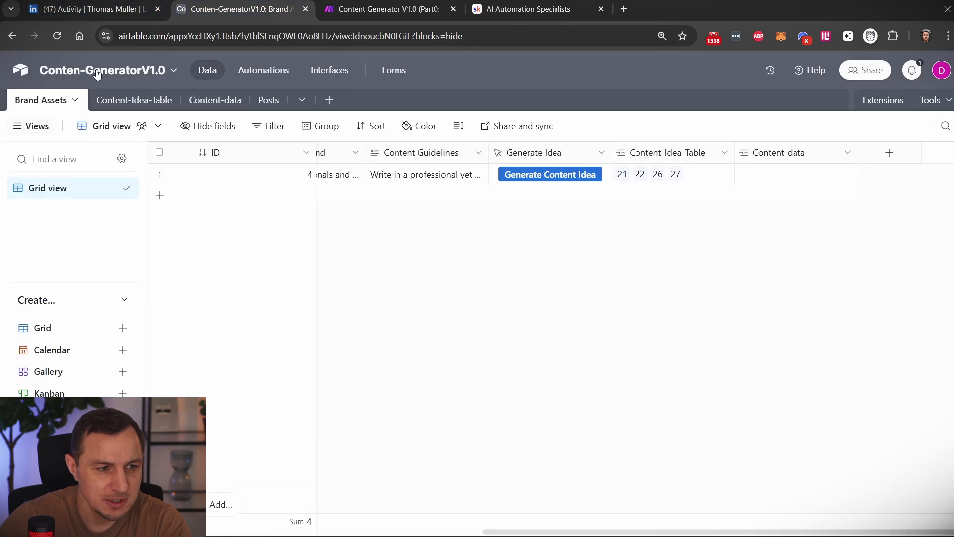
{"action": "left_click", "coordinate": [263, 70]}
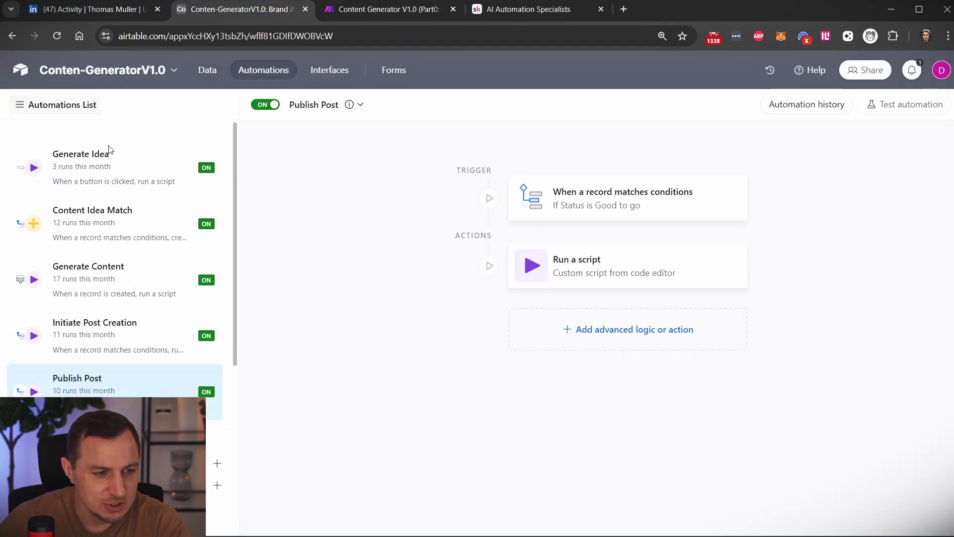
{"action": "left_click", "coordinate": [125, 176]}
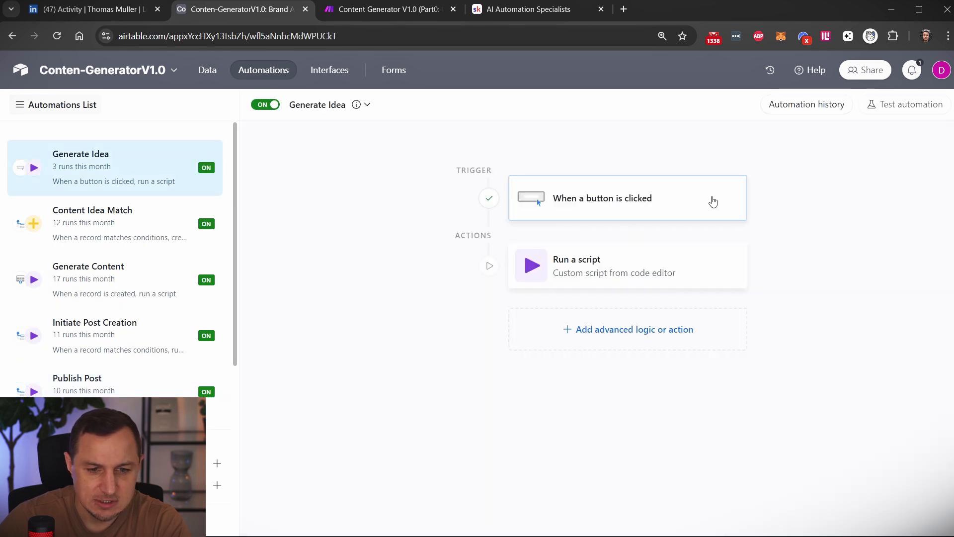
{"action": "left_click", "coordinate": [631, 199]}
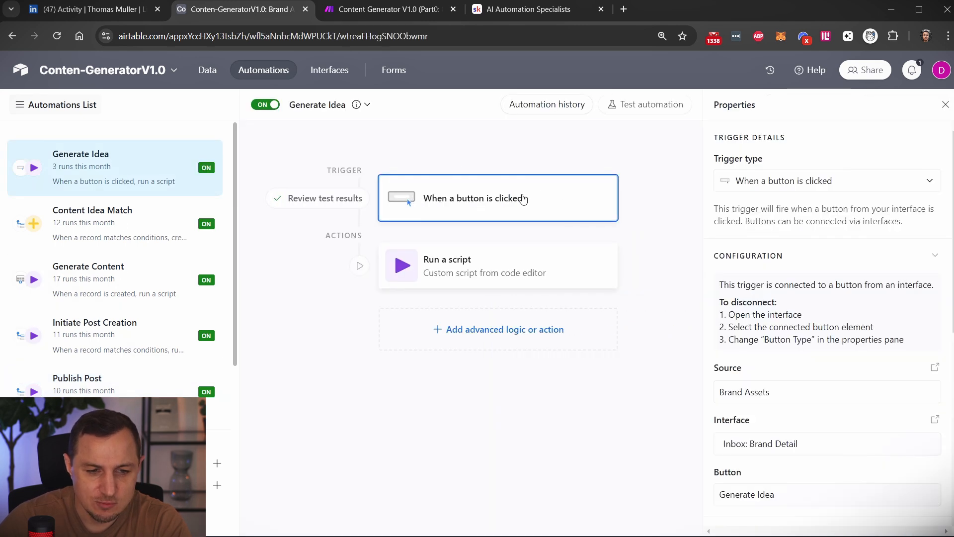
Examine the Run a script action, highlighting its webhookurl value, and relate it to the webhook module in the Make scenario.
{"action": "left_click", "coordinate": [528, 273]}
{"action": "scroll", "coordinate": [788, 298], "scroll_direction": "down", "scroll_amount": 5}
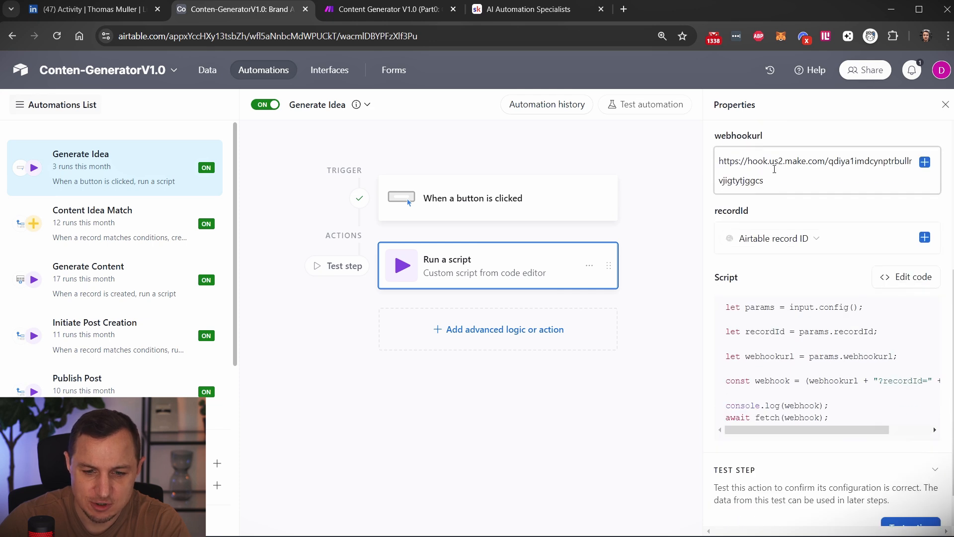
{"action": "triple_click", "coordinate": [782, 179]}
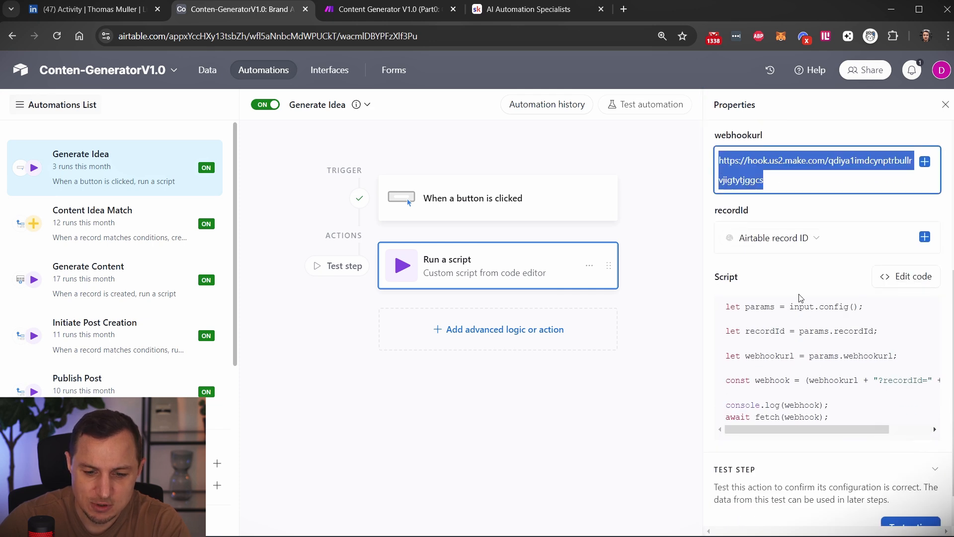
{"action": "scroll", "coordinate": [799, 298], "scroll_direction": "down", "scroll_amount": 1}
{"action": "left_click", "coordinate": [354, 10]}
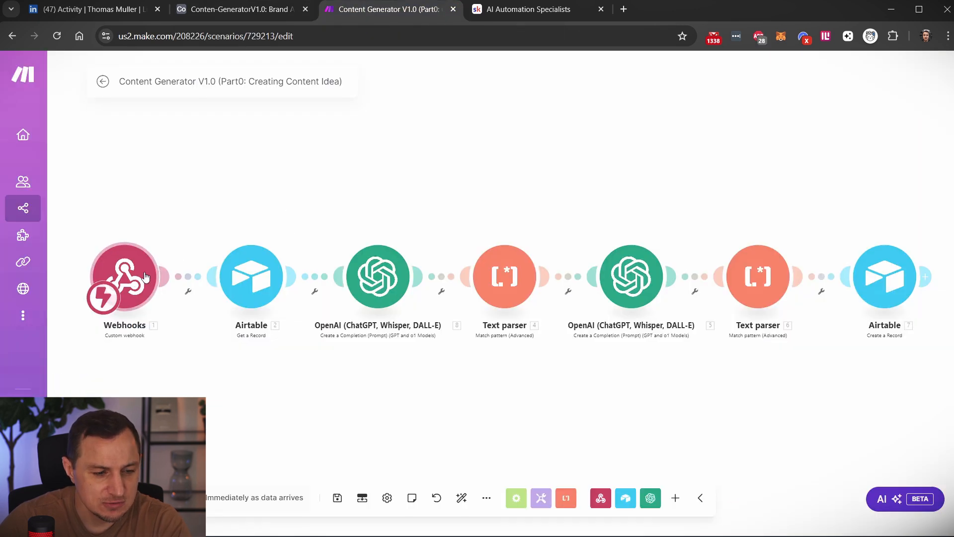
{"action": "left_click", "coordinate": [236, 10]}
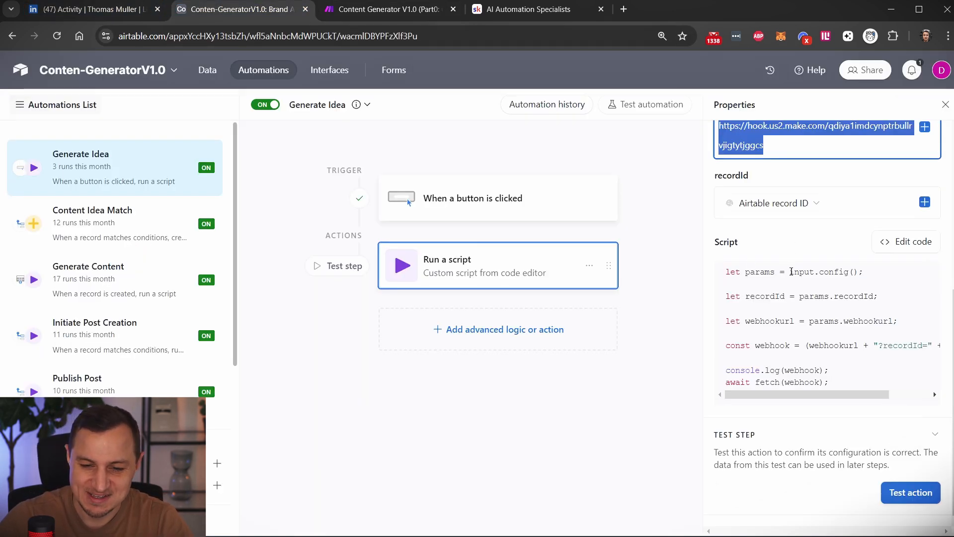
Show the Classroom of the AI Automation Specialists community on Skool and return to the Airtable automation.
{"action": "left_click", "coordinate": [527, 9]}
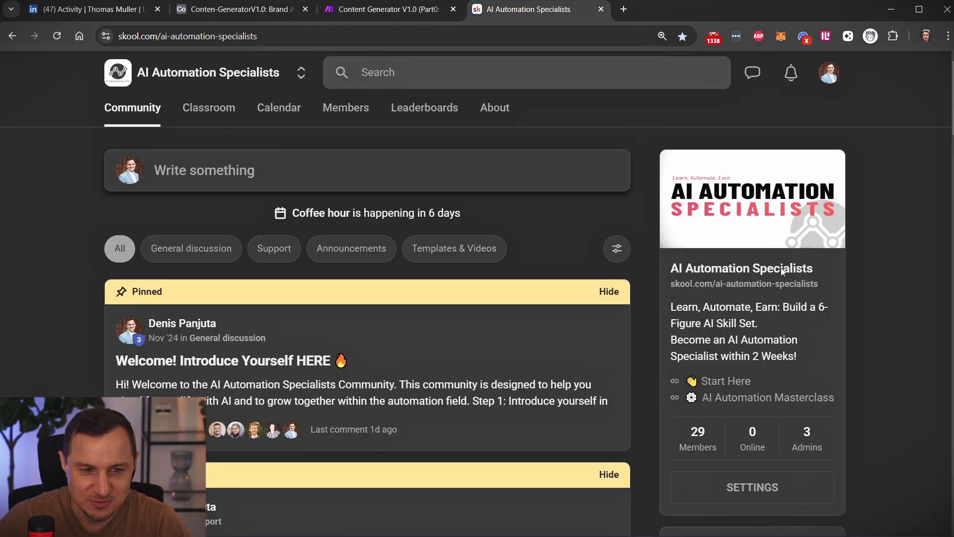
{"action": "left_click", "coordinate": [215, 110]}
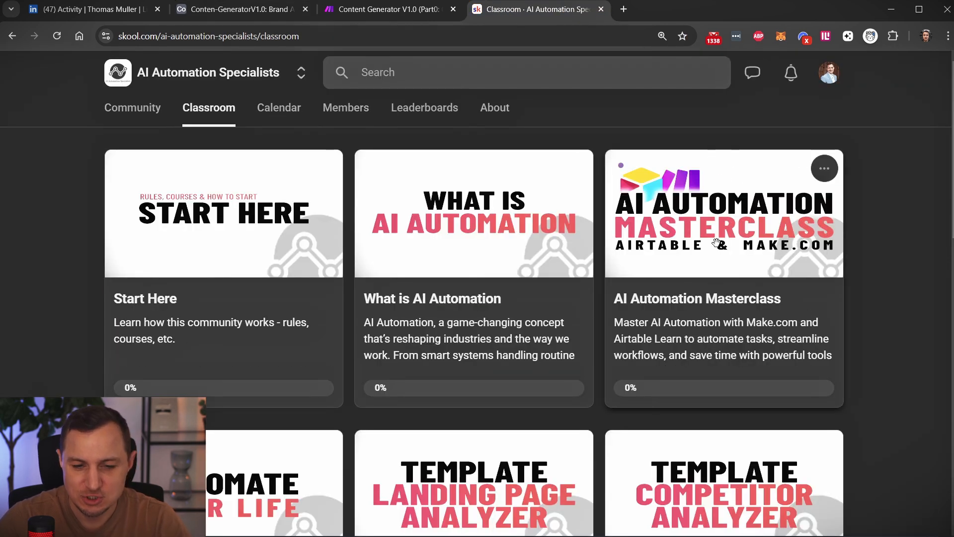
{"action": "left_click", "coordinate": [243, 10]}
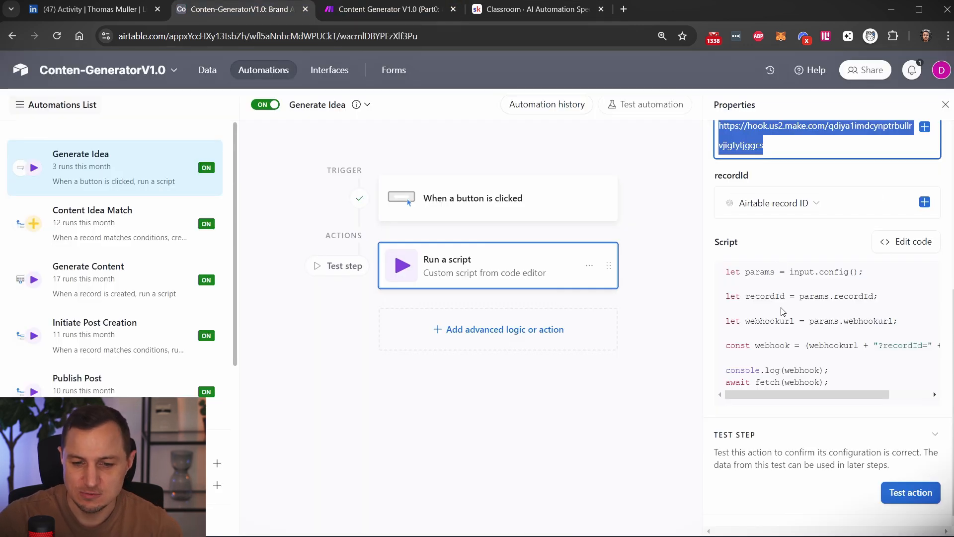
Open the Generate Idea automation's script in the code editor, highlight the full code and finish editing without changes.
{"action": "left_click", "coordinate": [908, 247]}
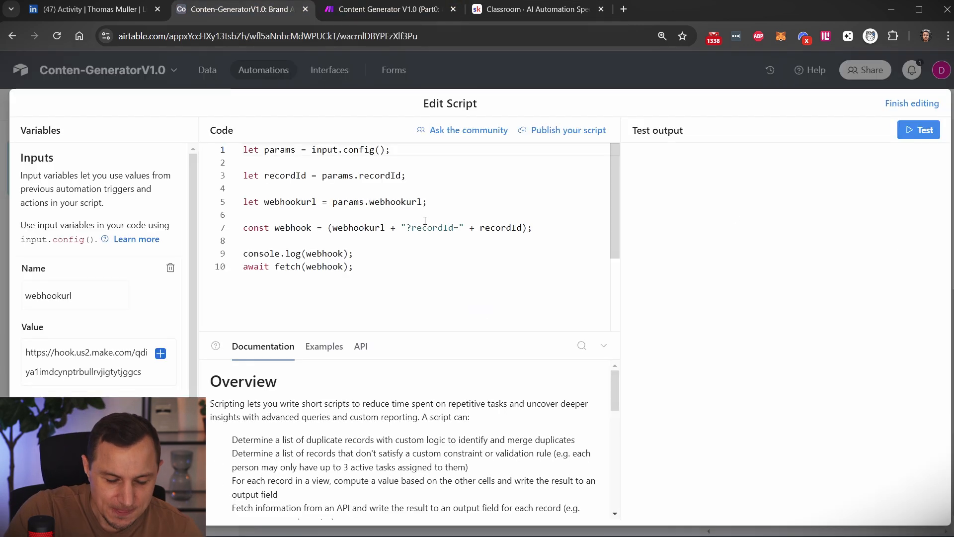
{"action": "key", "text": "ctrl+a"}
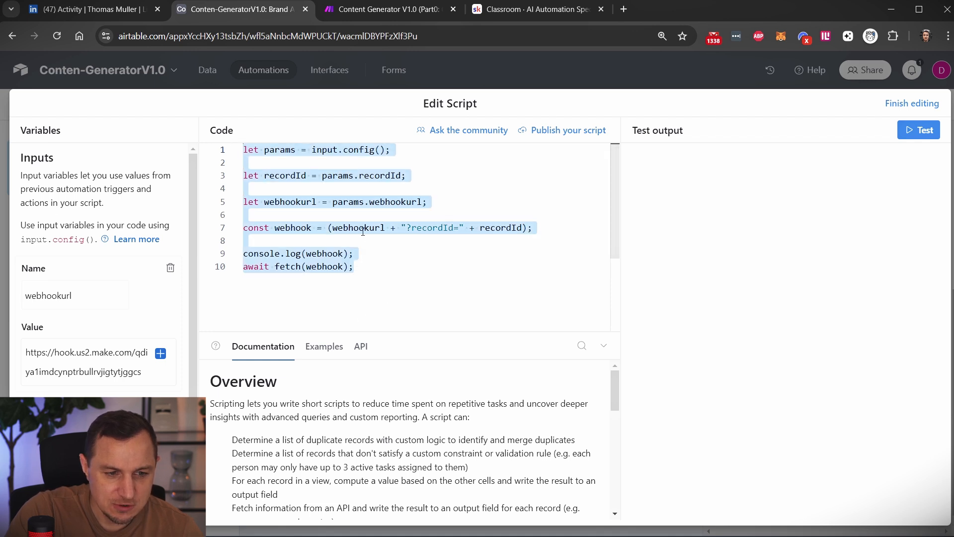
{"action": "left_click", "coordinate": [447, 291]}
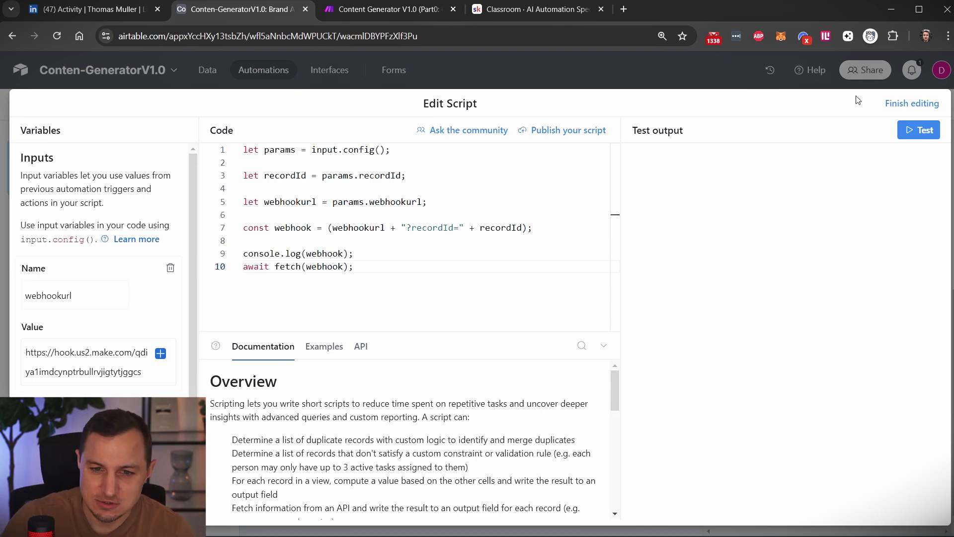
{"action": "left_click", "coordinate": [905, 102]}
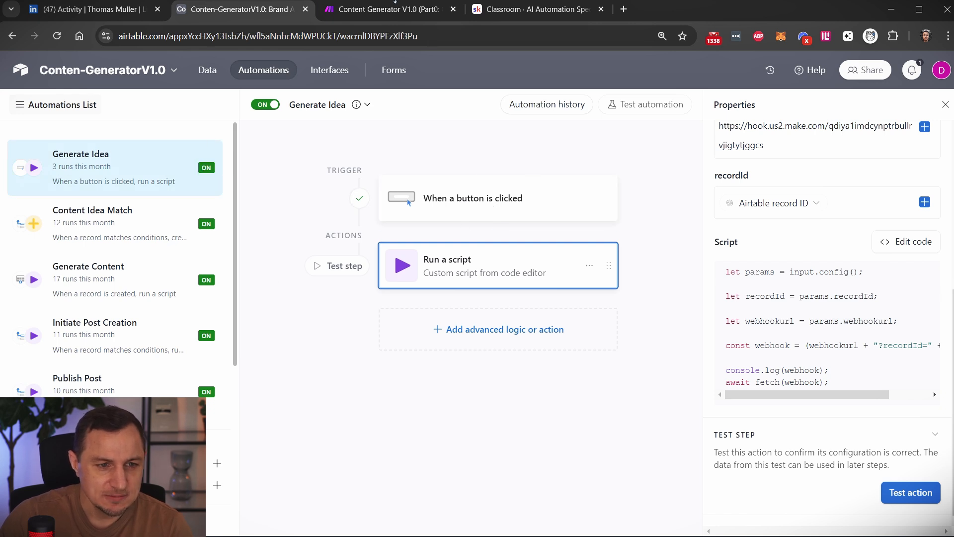
Switch to the Make scenario and inspect the base, table and record ID settings of the Airtable Get a Record module.
{"action": "key", "text": "ctrl+Tab"}
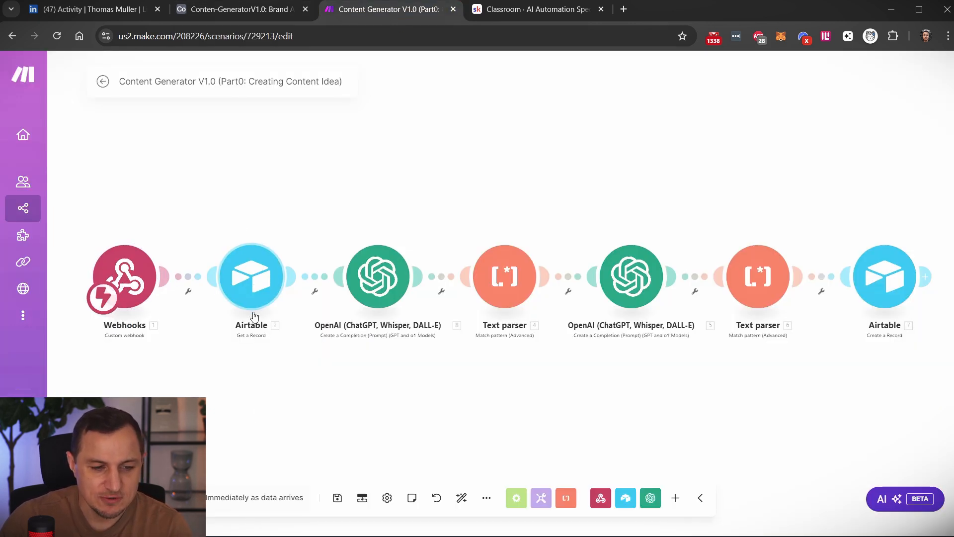
{"action": "left_click", "coordinate": [243, 279]}
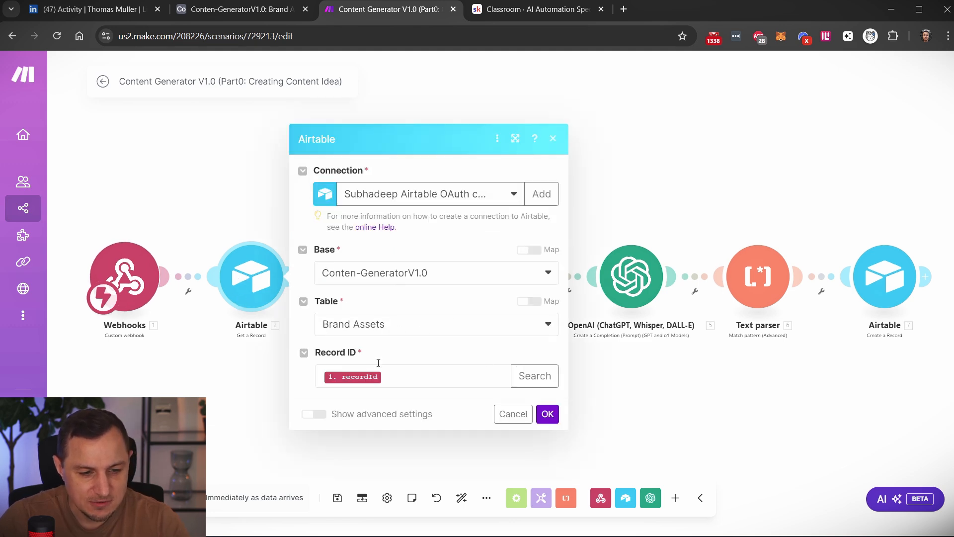
{"action": "left_click", "coordinate": [236, 393]}
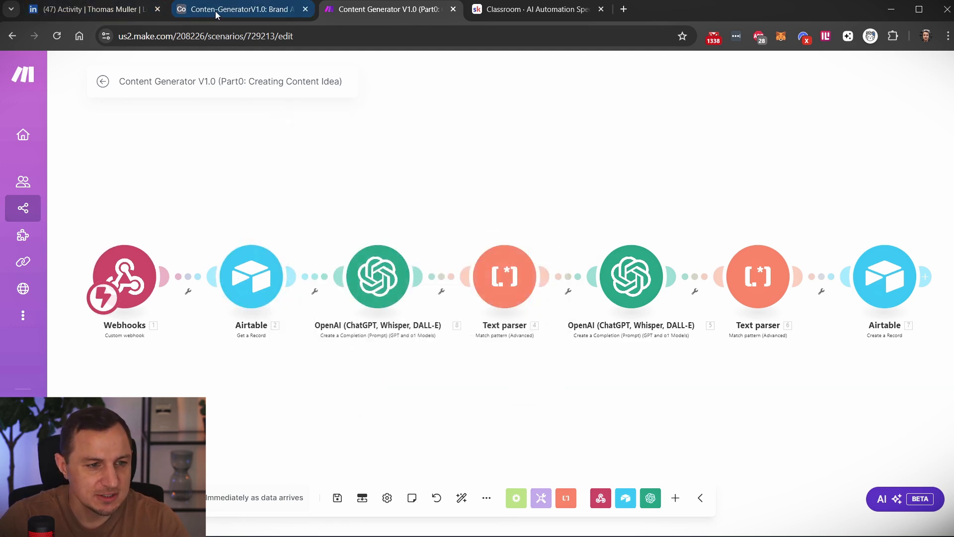
Open the Airtable base's data in a separate browser tab and view the full About the Brand text in Brand Assets.
{"action": "left_click", "coordinate": [238, 9]}
{"action": "middle_click", "coordinate": [207, 75]}
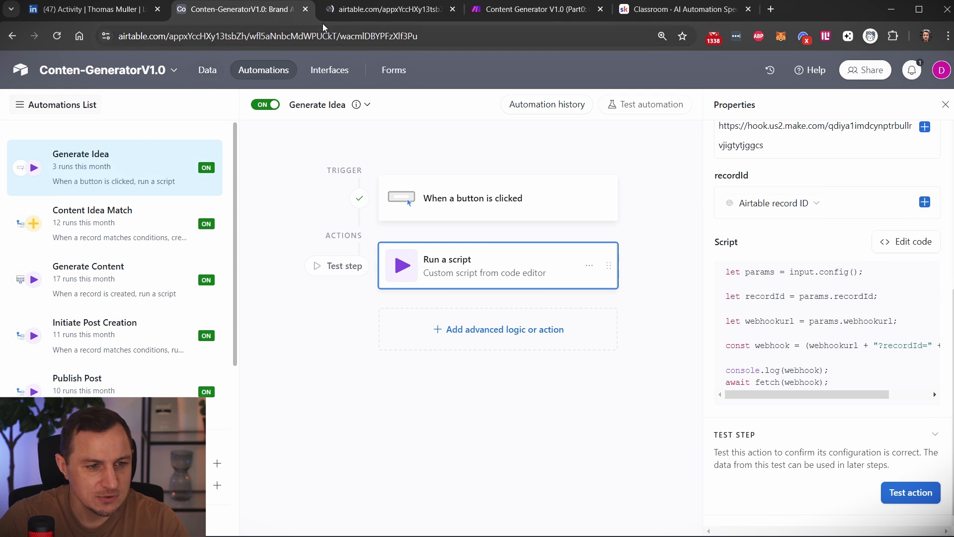
{"action": "left_click", "coordinate": [335, 11]}
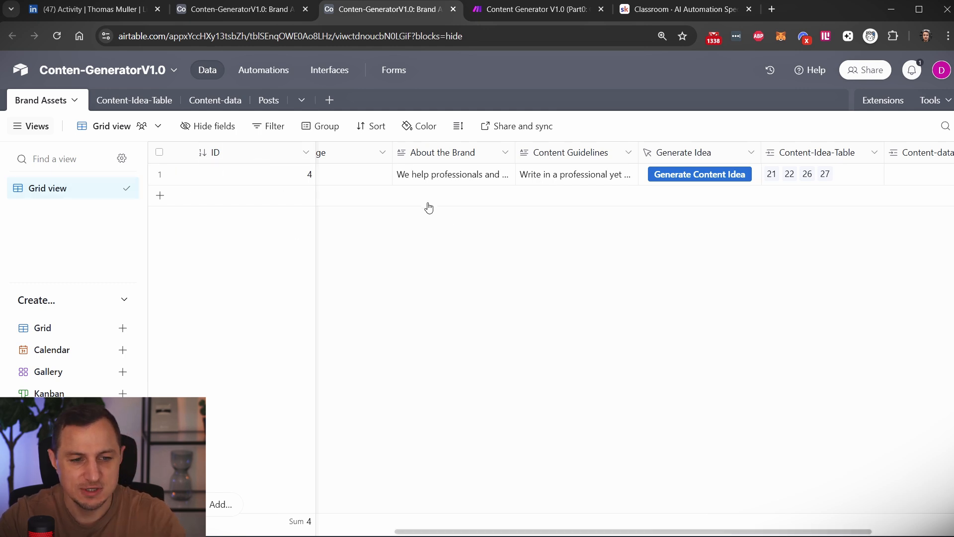
{"action": "scroll", "coordinate": [429, 208], "scroll_direction": "left", "scroll_amount": 10}
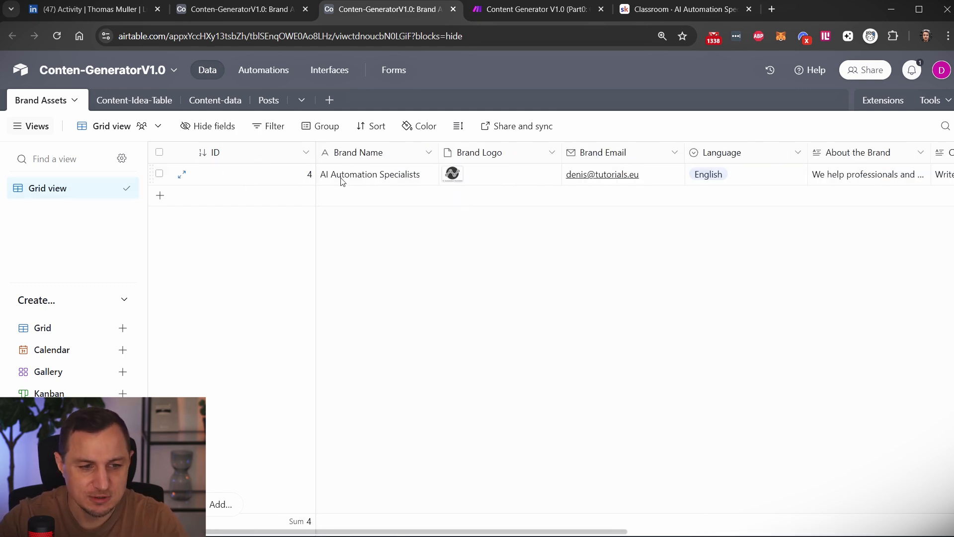
{"action": "scroll", "coordinate": [497, 198], "scroll_direction": "right", "scroll_amount": 5}
{"action": "left_click", "coordinate": [686, 176]}
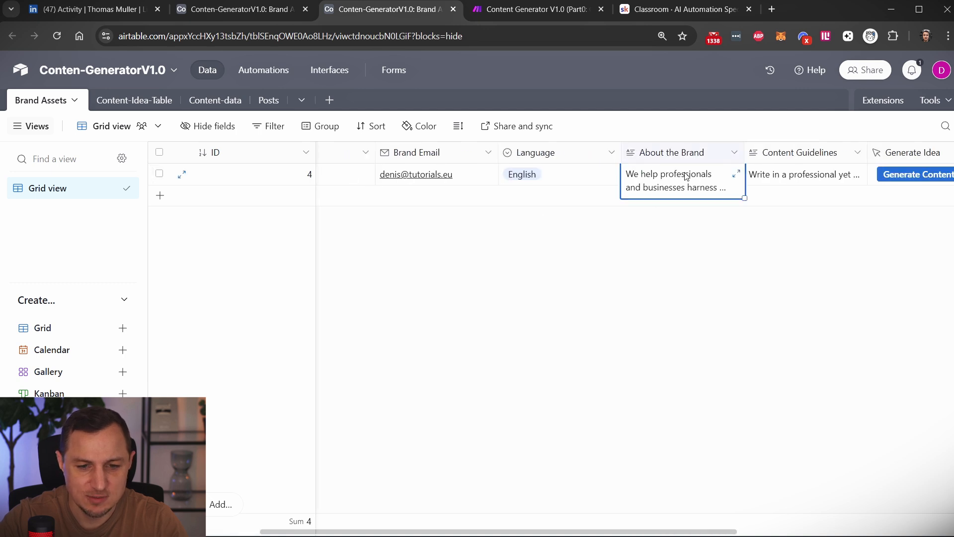
{"action": "left_click", "coordinate": [683, 175]}
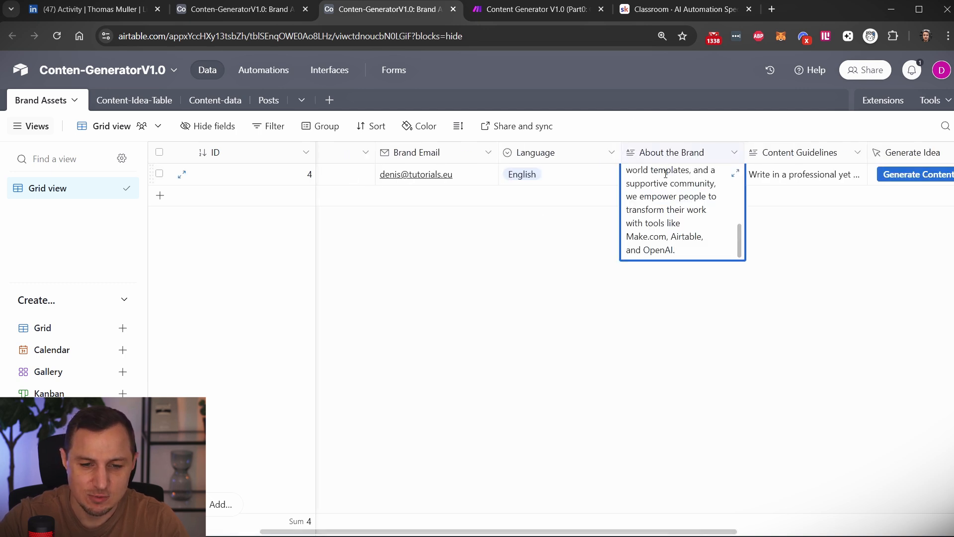
Highlight the About the Brand text and view the full Content Guidelines text of the Brand Assets record.
{"action": "triple_click", "coordinate": [681, 185]}
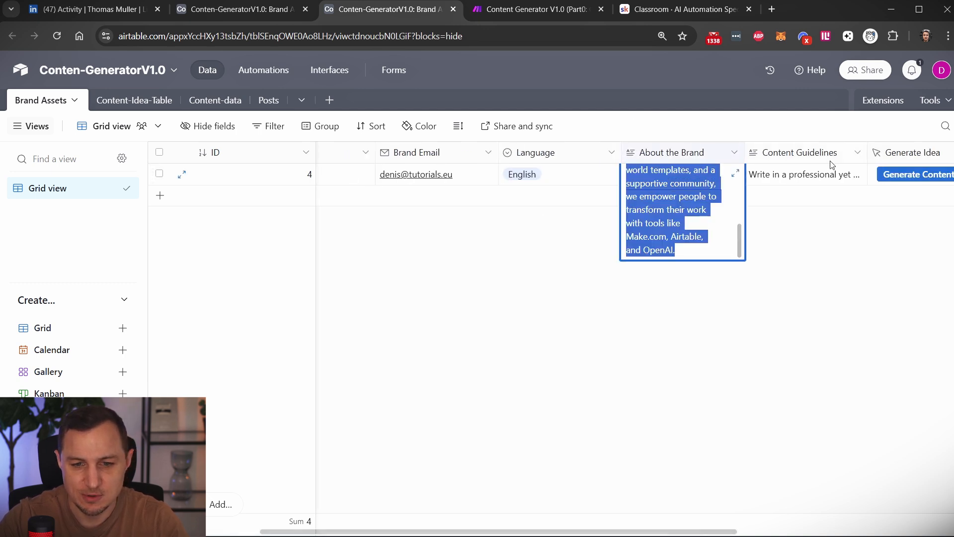
{"action": "double_click", "coordinate": [799, 174]}
{"action": "double_click", "coordinate": [789, 184]}
{"action": "triple_click", "coordinate": [789, 184]}
{"action": "double_click", "coordinate": [792, 175]}
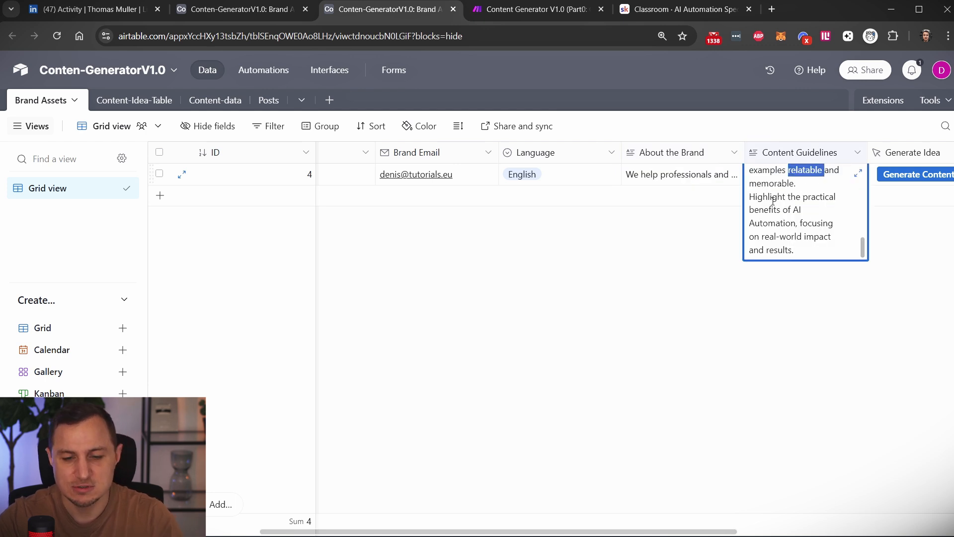
{"action": "left_click", "coordinate": [618, 297]}
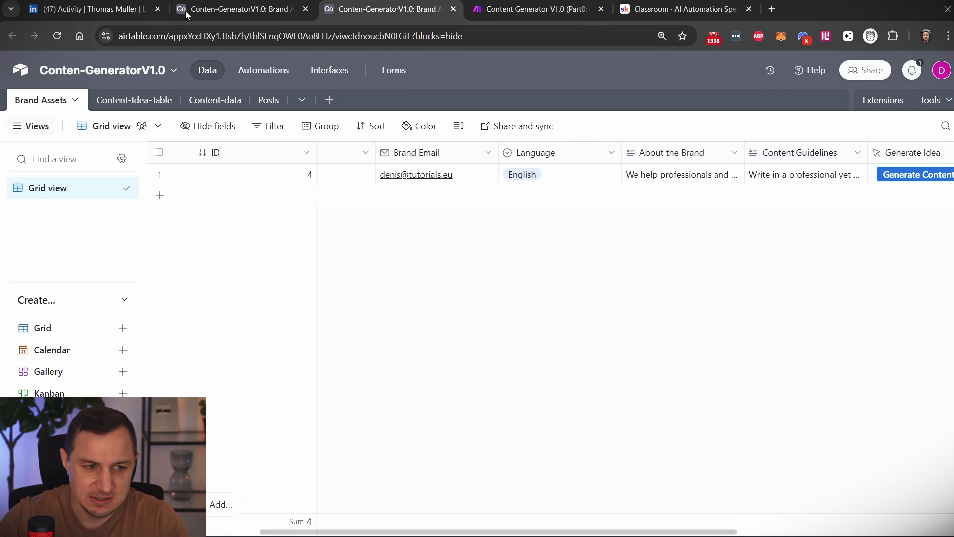
Switch to the Make scenario and review the first OpenAI module's model, prompt mappings and plaintext example response.
{"action": "left_click", "coordinate": [484, 9]}
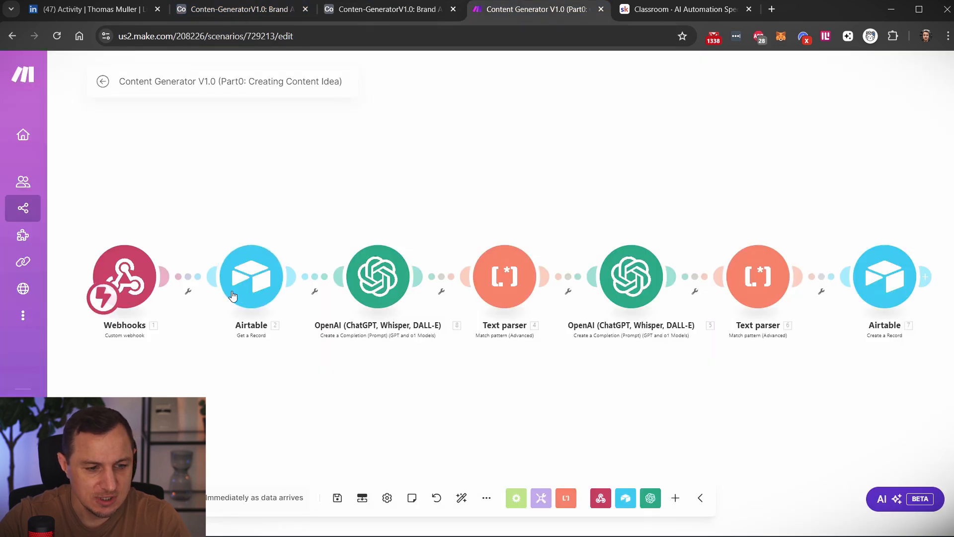
{"action": "left_click", "coordinate": [404, 296]}
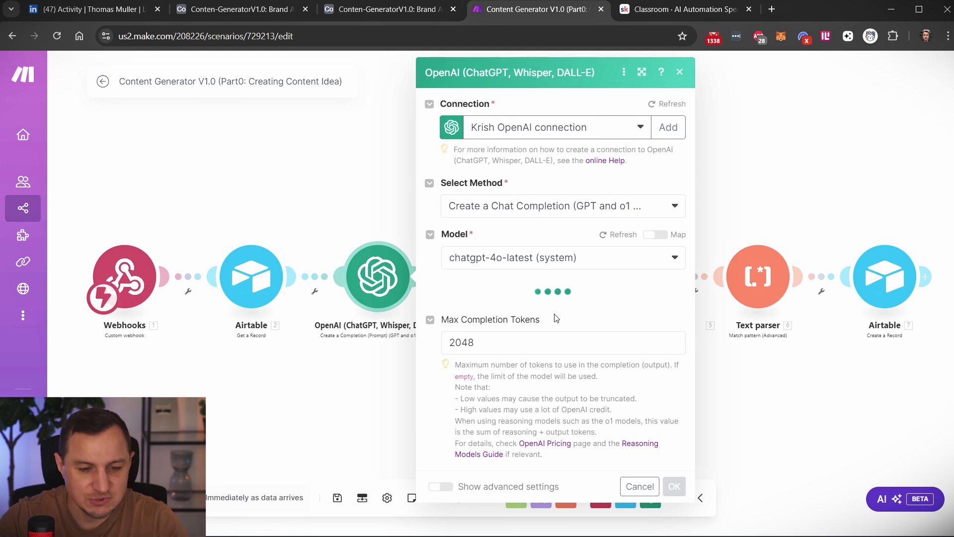
{"action": "scroll", "coordinate": [583, 317], "scroll_direction": "down", "scroll_amount": 3}
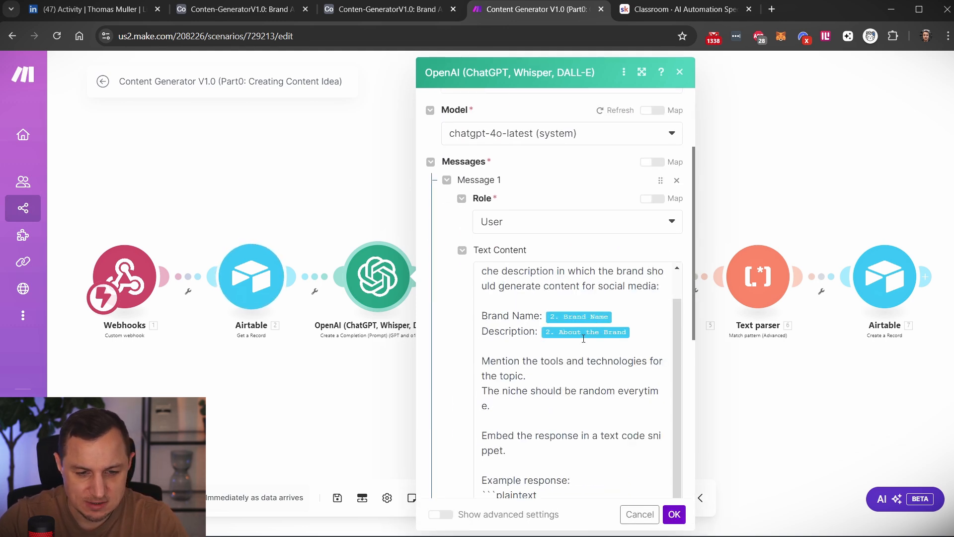
{"action": "scroll", "coordinate": [584, 353], "scroll_direction": "down", "scroll_amount": 3}
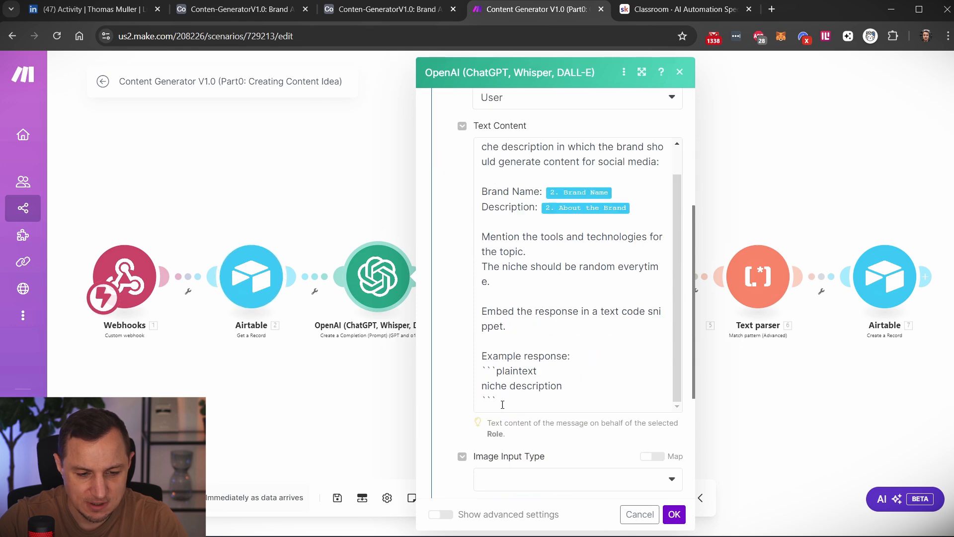
{"action": "left_click_drag", "start_coordinate": [503, 404], "coordinate": [486, 370]}
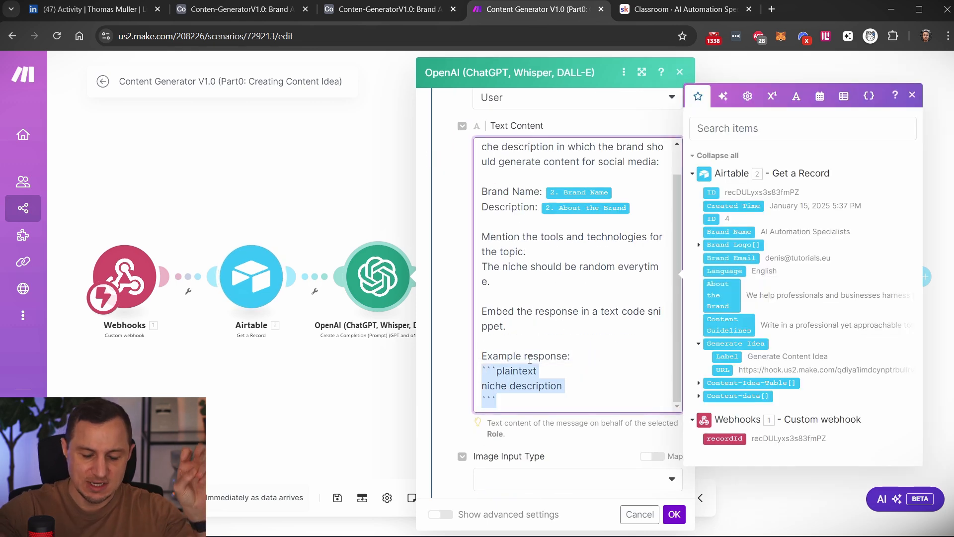
{"action": "left_click", "coordinate": [503, 403]}
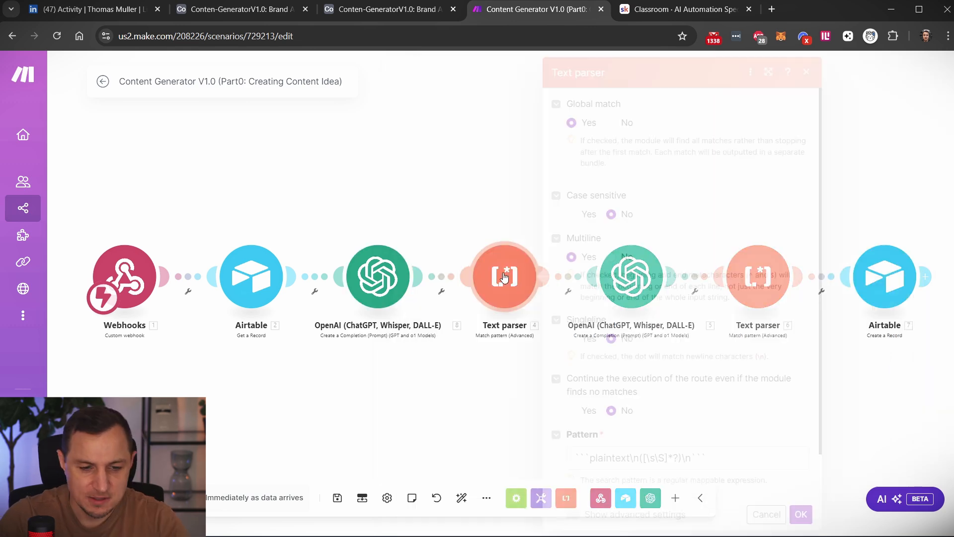
Inspect the regular expression pattern of the first Text parser module and close its settings.
{"action": "left_click_drag", "start_coordinate": [726, 446], "coordinate": [535, 453]}
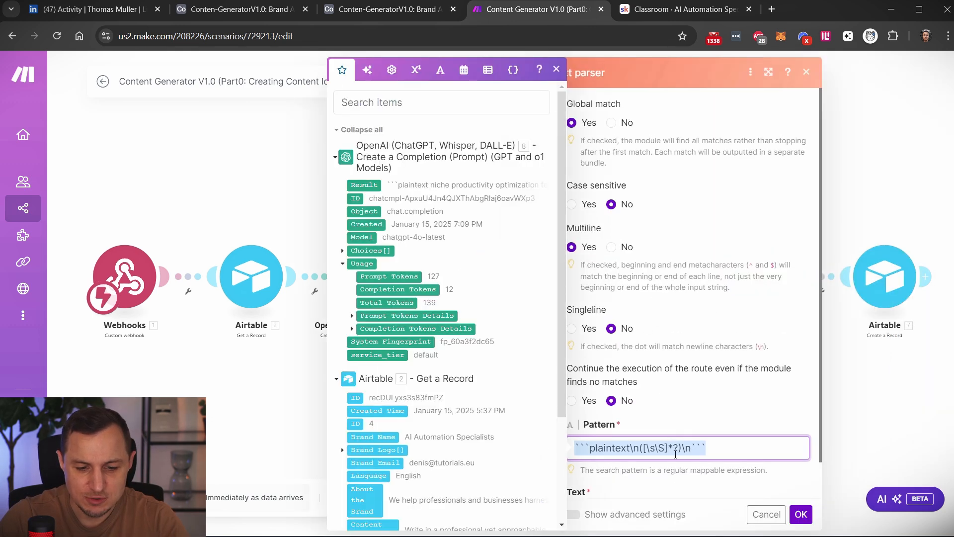
{"action": "left_click", "coordinate": [730, 449]}
{"action": "left_click", "coordinate": [250, 436]}
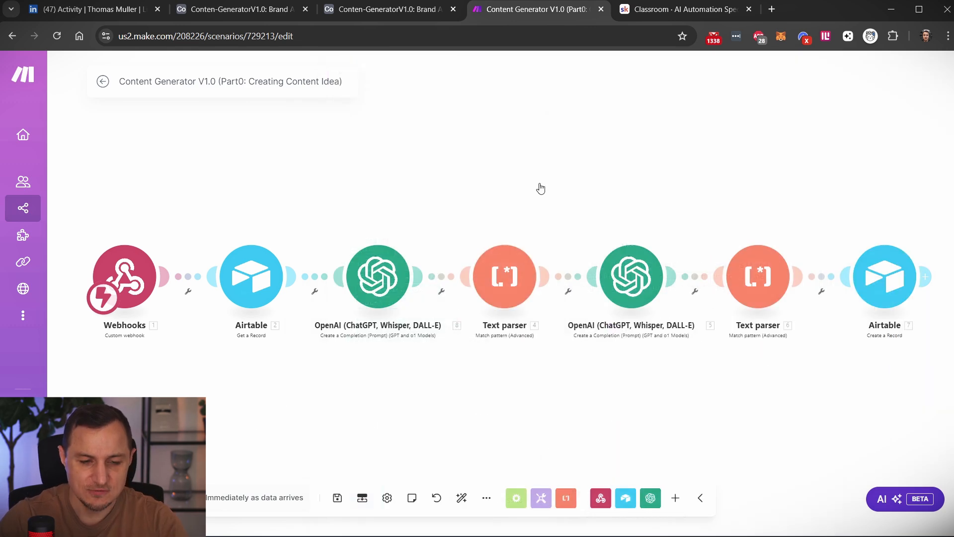
Open the scenario's run of January 15, 2025 7:56 PM and examine the first Text parser's input text.
{"action": "left_click", "coordinate": [103, 81]}
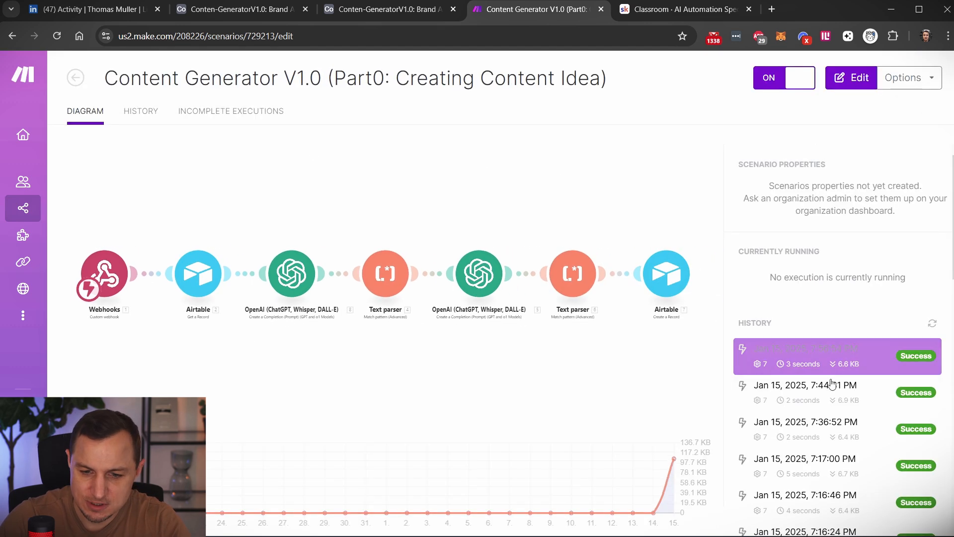
{"action": "left_click", "coordinate": [921, 356]}
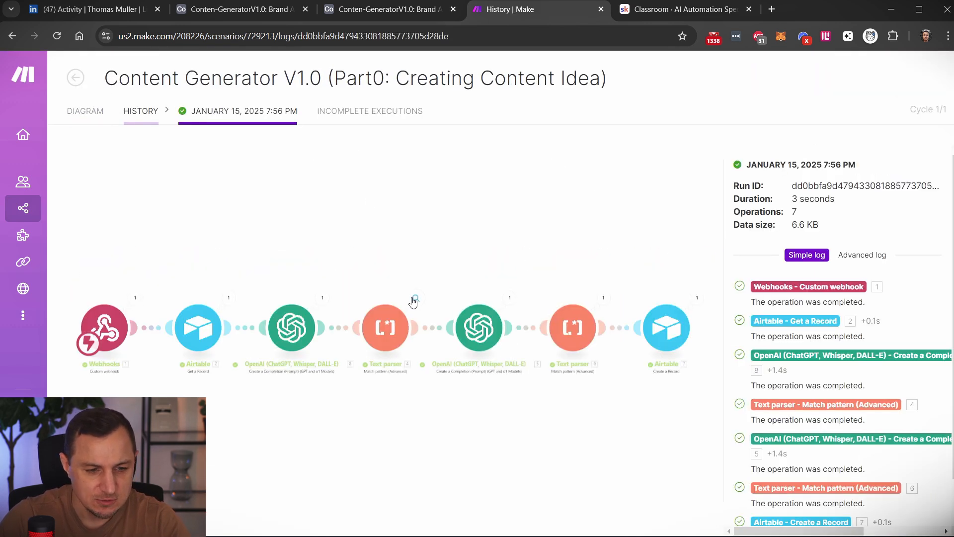
{"action": "left_click", "coordinate": [416, 299]}
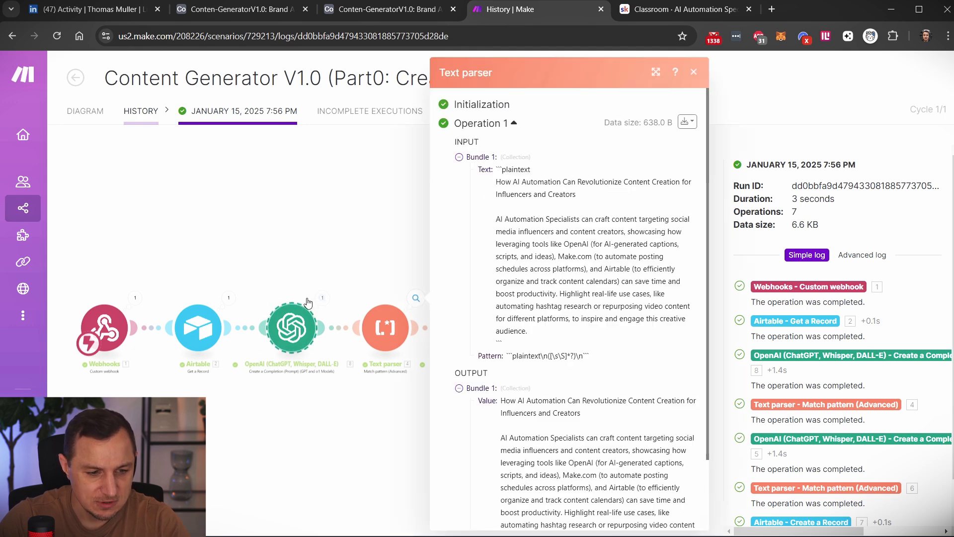
{"action": "left_click_drag", "start_coordinate": [493, 180], "coordinate": [595, 336]}
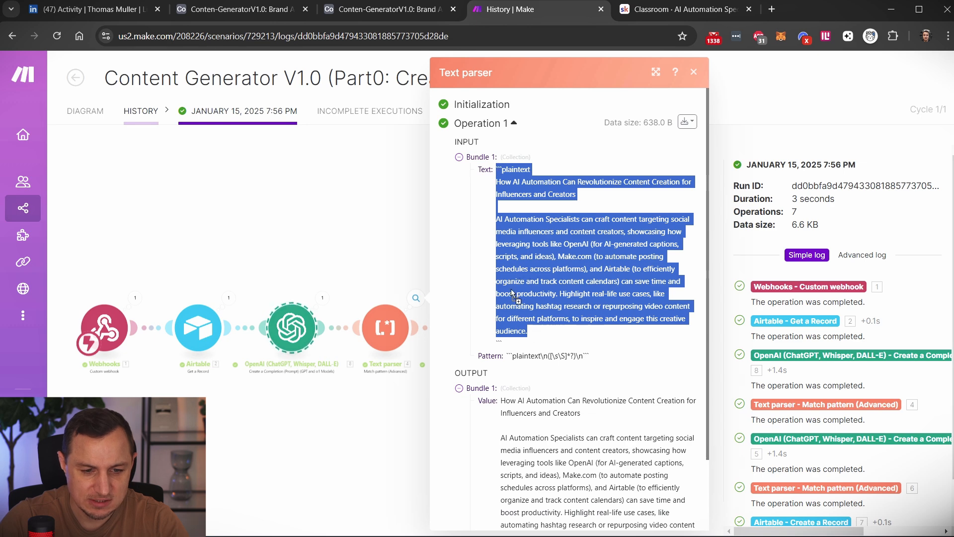
{"action": "left_click_drag", "start_coordinate": [538, 341], "coordinate": [496, 180]}
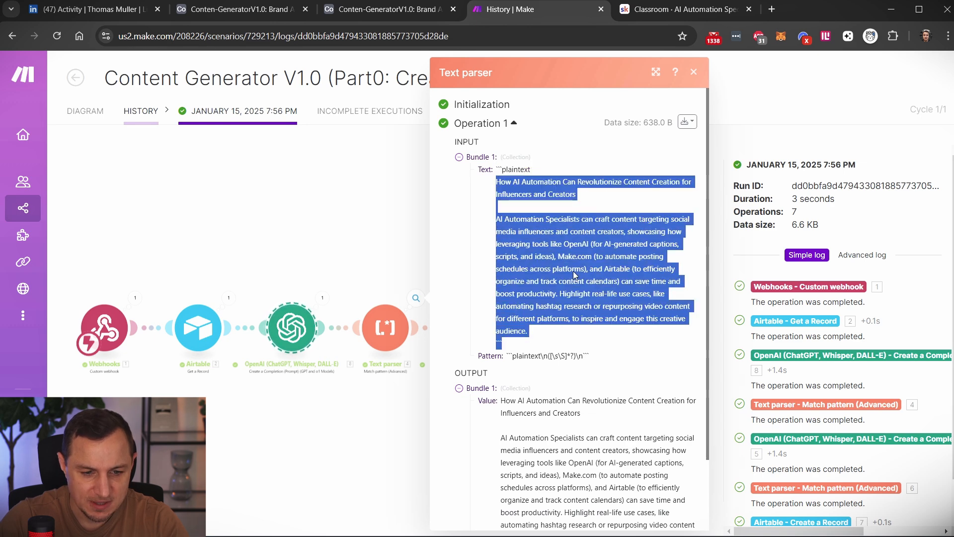
Compare the first Text parser's pattern and output value with its input, and close the operation details.
{"action": "scroll", "coordinate": [534, 293], "scroll_direction": "down", "scroll_amount": 2}
{"action": "left_click_drag", "start_coordinate": [508, 272], "coordinate": [607, 275]}
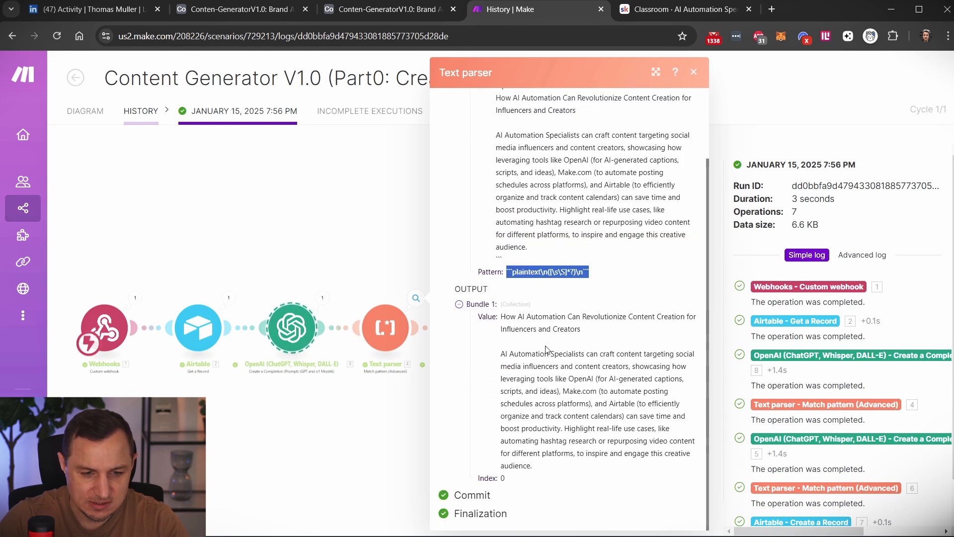
{"action": "left_click_drag", "start_coordinate": [502, 317], "coordinate": [540, 470]}
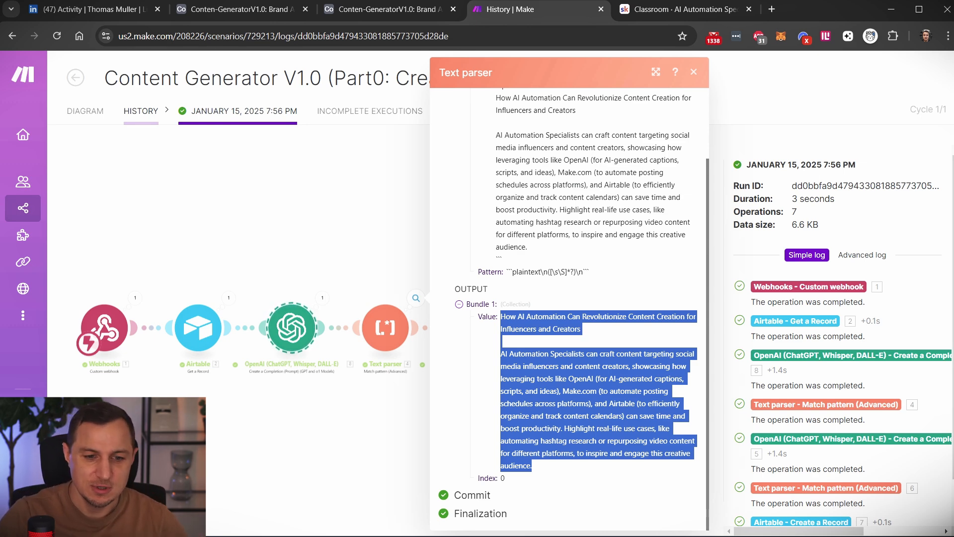
{"action": "left_click", "coordinate": [539, 217]}
{"action": "scroll", "coordinate": [539, 218], "scroll_direction": "up", "scroll_amount": 2}
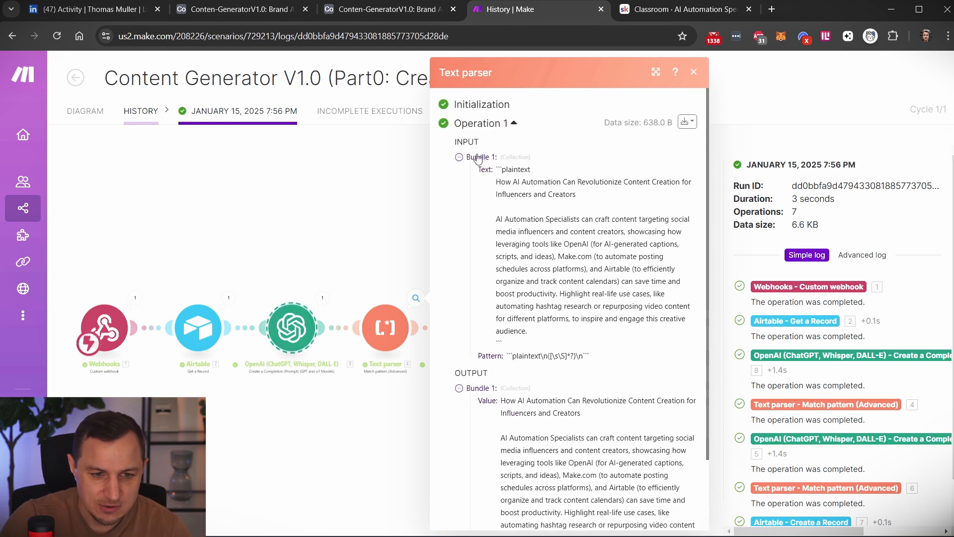
{"action": "left_click_drag", "start_coordinate": [496, 169], "coordinate": [605, 359]}
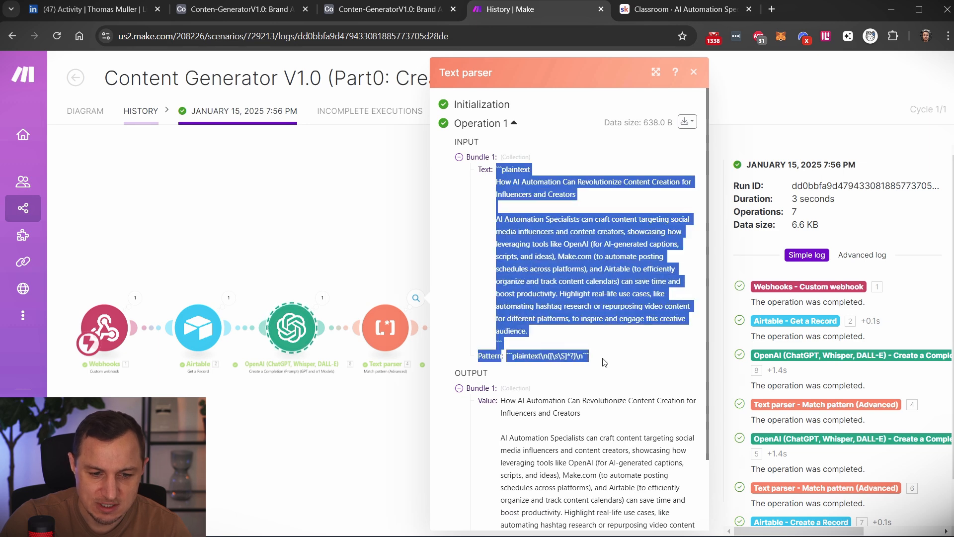
{"action": "key", "text": "Escape"}
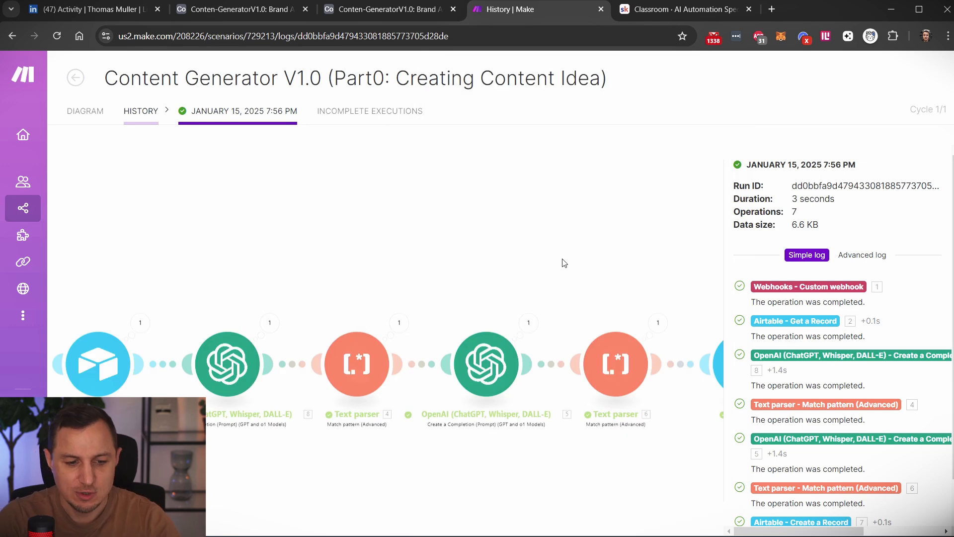
Inspect the second OpenAI module's mappings in this run, expanding Messages to read the topic prompt and its example response format.
{"action": "left_click", "coordinate": [467, 247]}
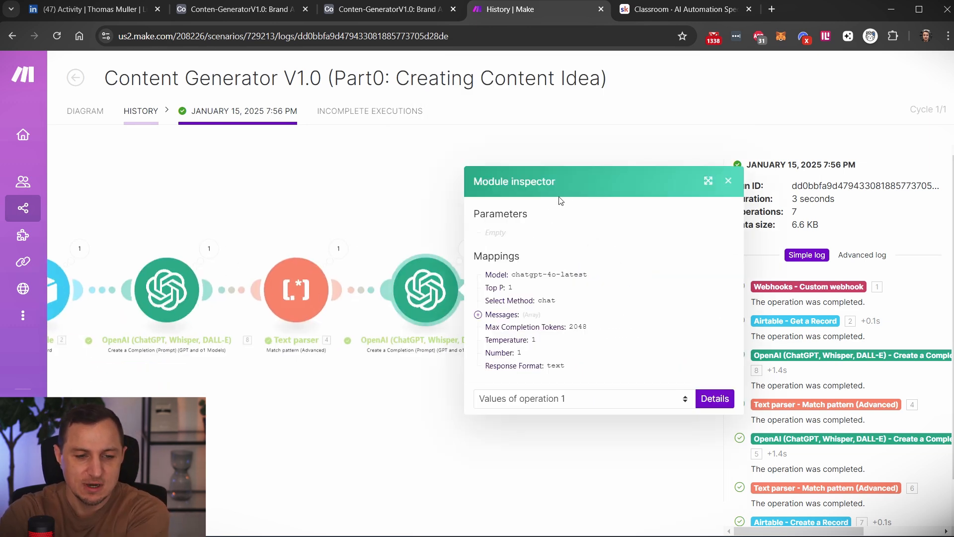
{"action": "left_click", "coordinate": [478, 315]}
{"action": "left_click", "coordinate": [490, 329]}
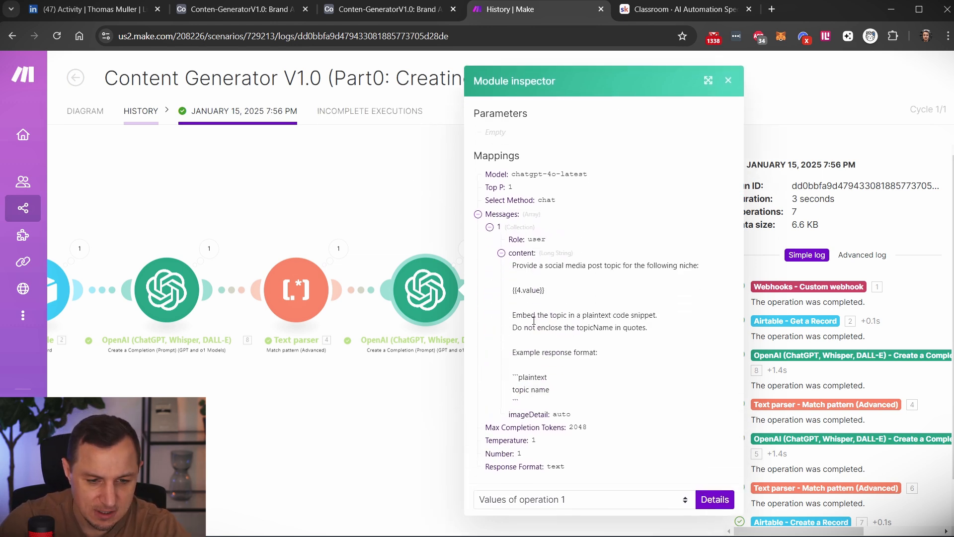
{"action": "left_click_drag", "start_coordinate": [511, 269], "coordinate": [703, 271]}
{"action": "left_click", "coordinate": [585, 284]}
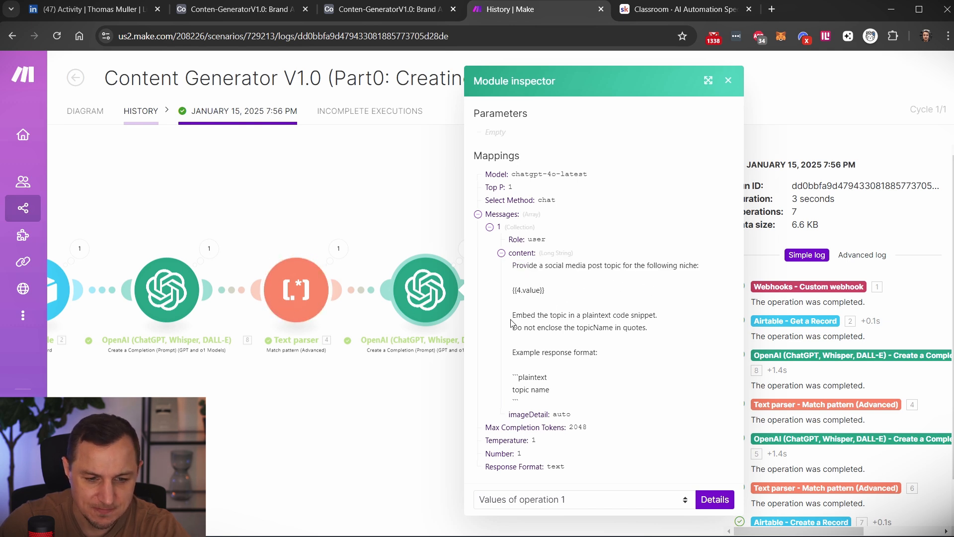
{"action": "left_click_drag", "start_coordinate": [511, 321], "coordinate": [626, 354]}
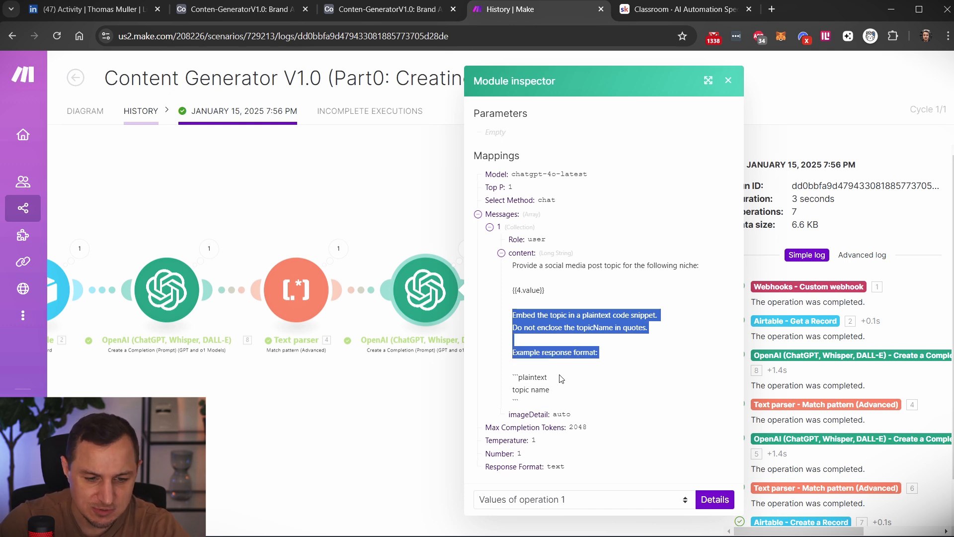
{"action": "left_click_drag", "start_coordinate": [533, 401], "coordinate": [512, 391]}
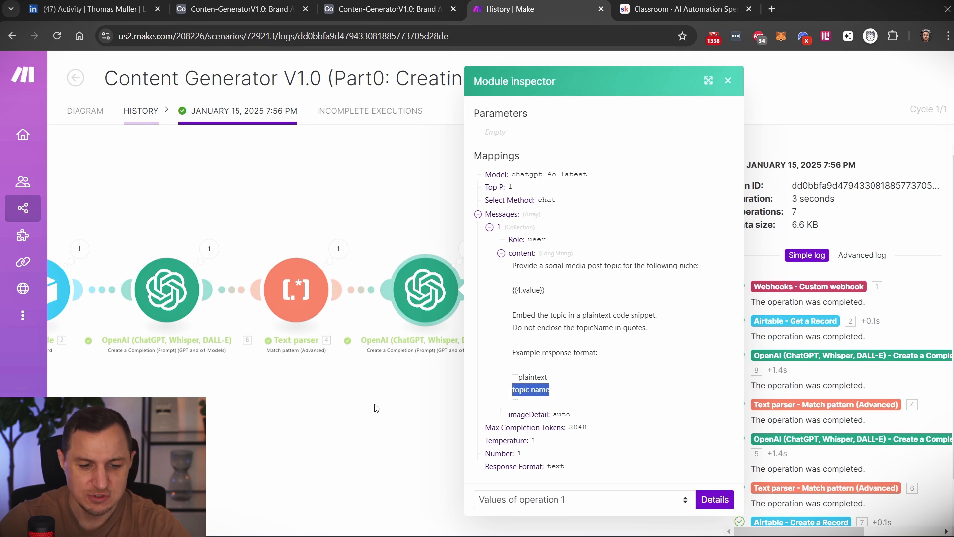
{"action": "left_click", "coordinate": [377, 408]}
Examine the second Text parser's input text and extracted output value in this run.
{"action": "left_click", "coordinate": [597, 249]}
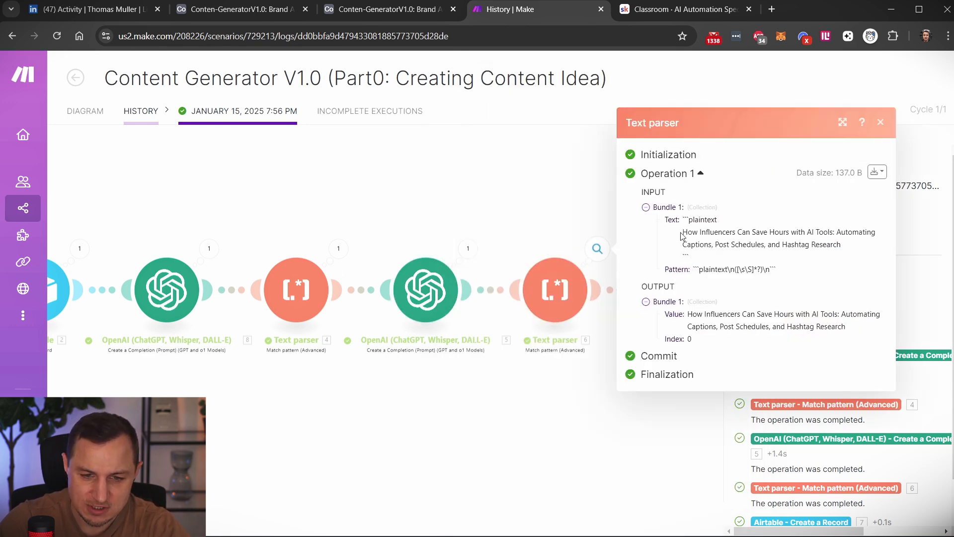
{"action": "left_click_drag", "start_coordinate": [686, 221], "coordinate": [730, 262]}
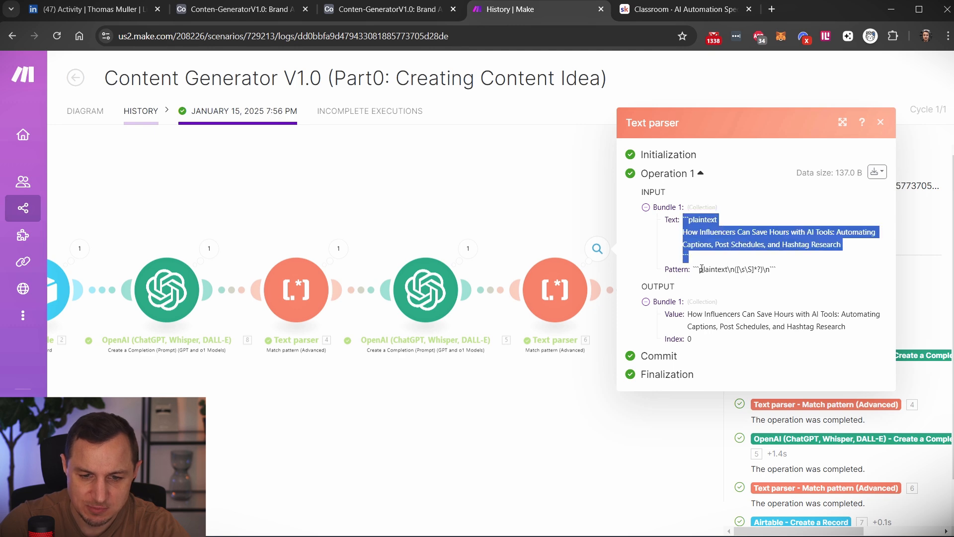
{"action": "left_click", "coordinate": [729, 240]}
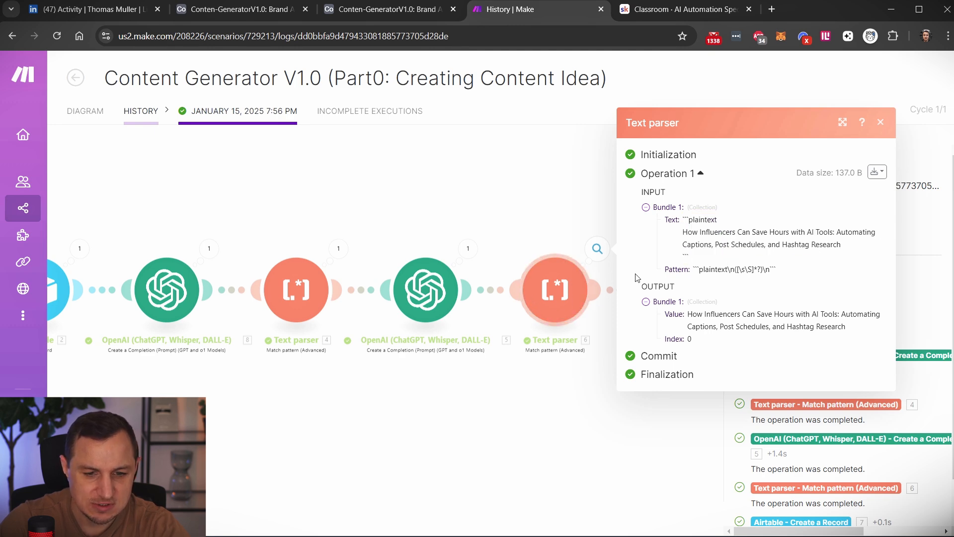
{"action": "left_click_drag", "start_coordinate": [688, 315], "coordinate": [867, 328]}
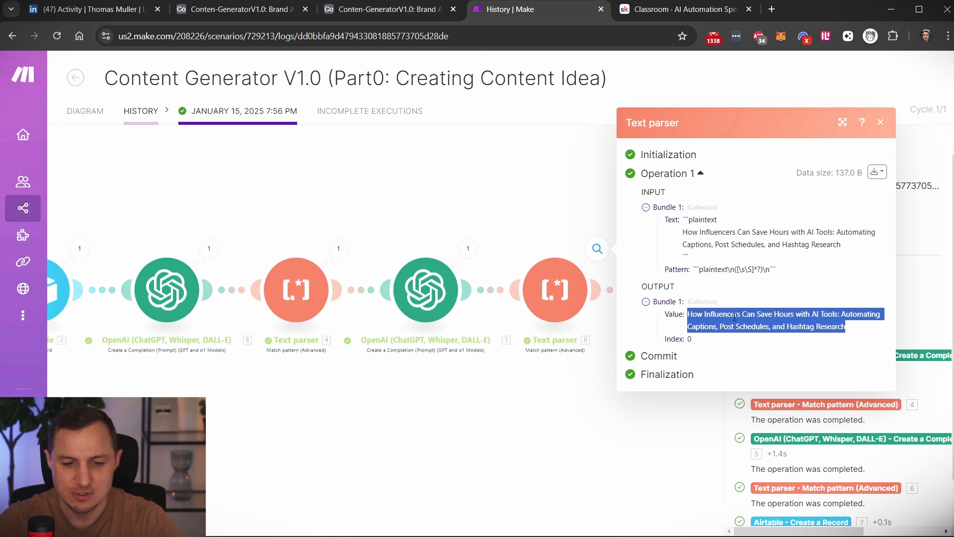
{"action": "left_click", "coordinate": [537, 206]}
Inspect the Airtable Create a Record module's mappings in this run, expanding the Record and Brand collections.
{"action": "left_click_drag", "start_coordinate": [644, 206], "coordinate": [547, 191]}
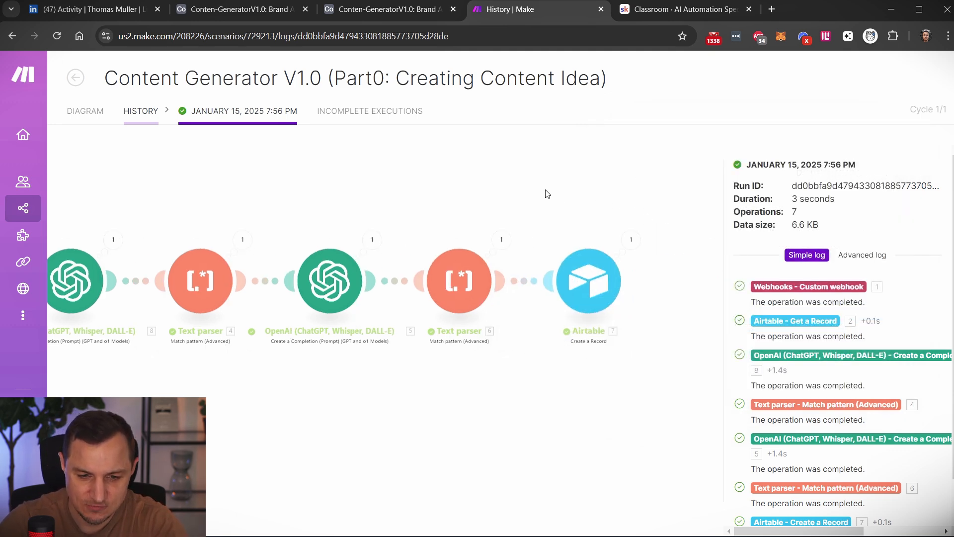
{"action": "left_click", "coordinate": [587, 297]}
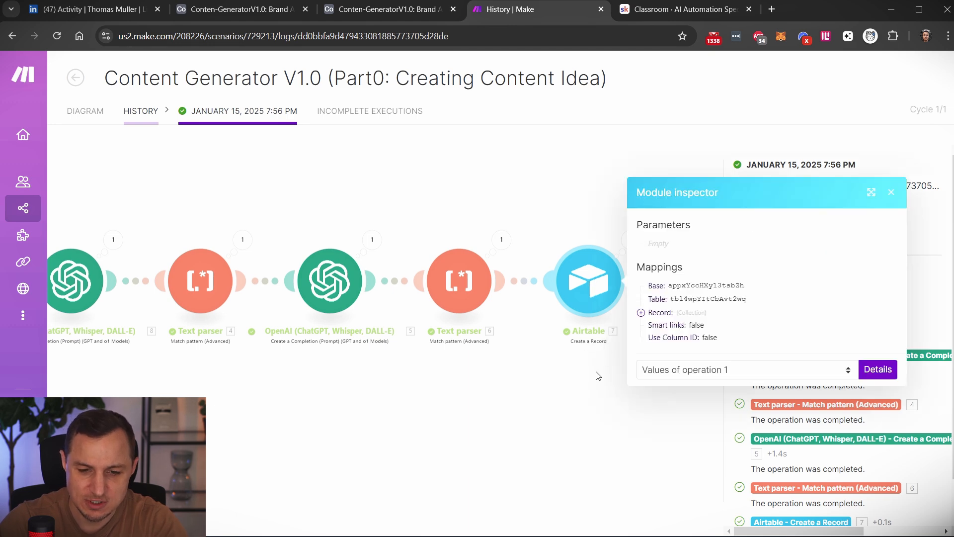
{"action": "left_click", "coordinate": [655, 314]}
{"action": "left_click", "coordinate": [653, 313]}
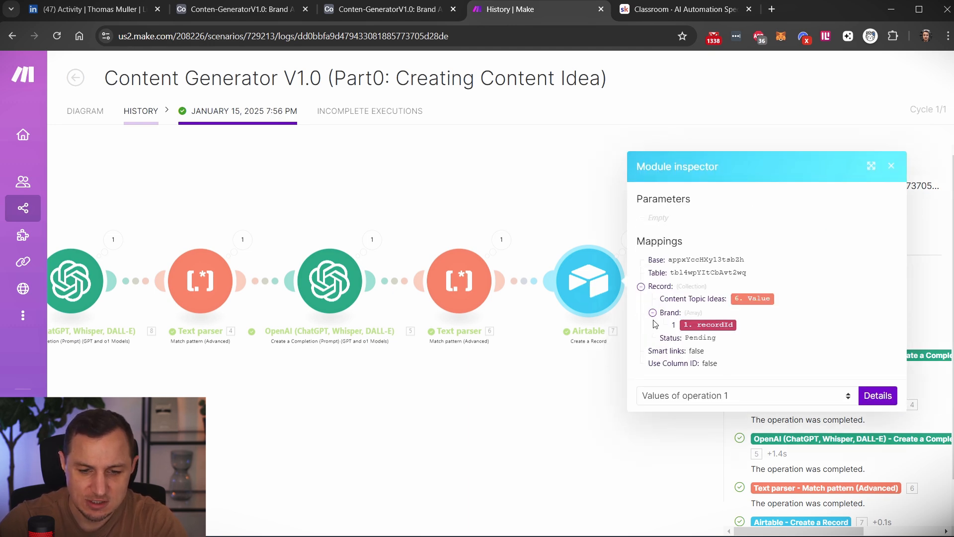
{"action": "mouse_move", "coordinate": [701, 327]}
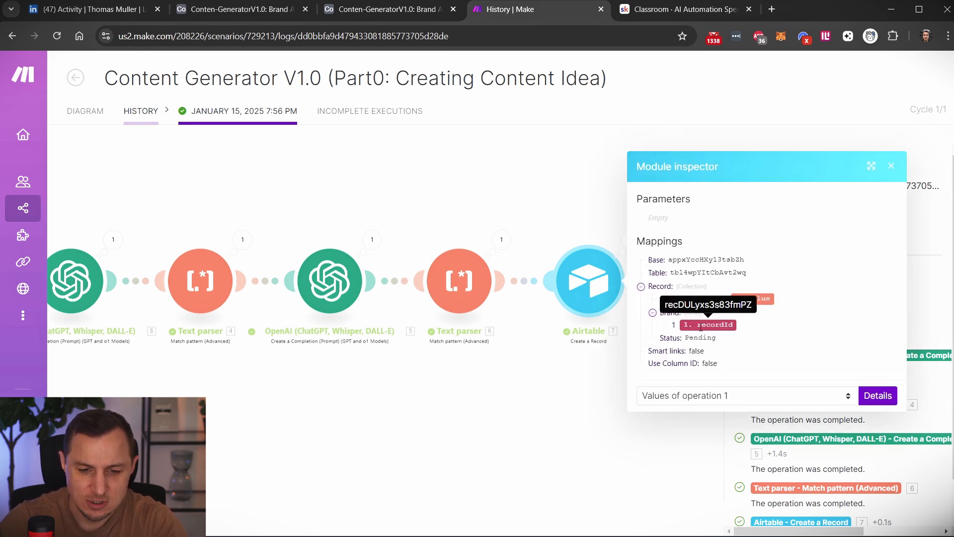
{"action": "left_click", "coordinate": [452, 193]}
Return to the scenario diagram and review the Airtable Create a Record module's Content-Idea-Table, Content Topic Ideas, Status and Brand settings.
{"action": "left_click", "coordinate": [87, 114]}
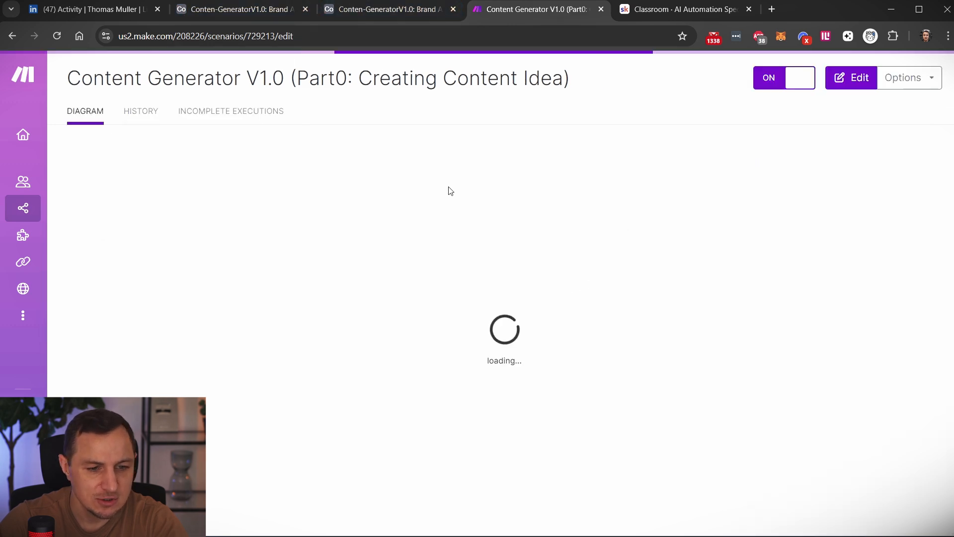
{"action": "left_click", "coordinate": [873, 276]}
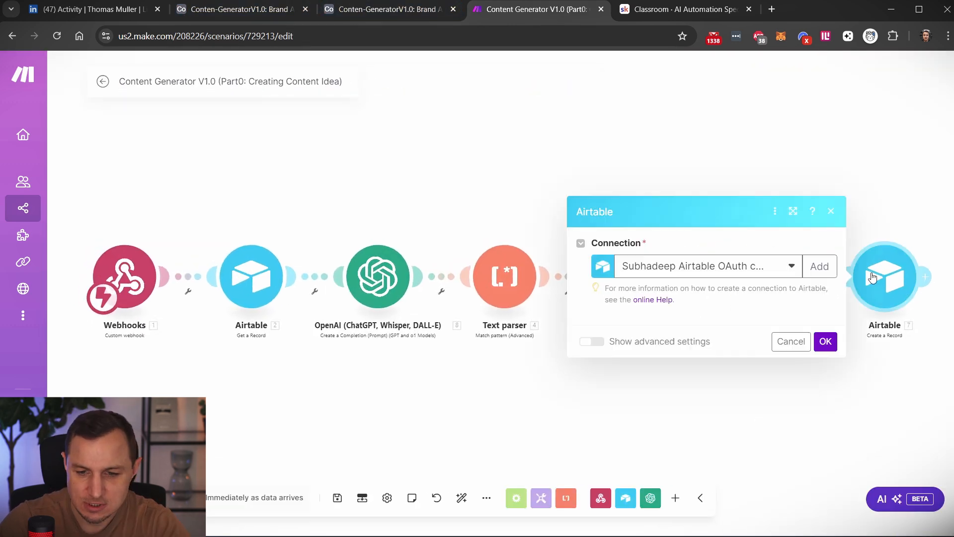
{"action": "scroll", "coordinate": [671, 259], "scroll_direction": "down", "scroll_amount": 2}
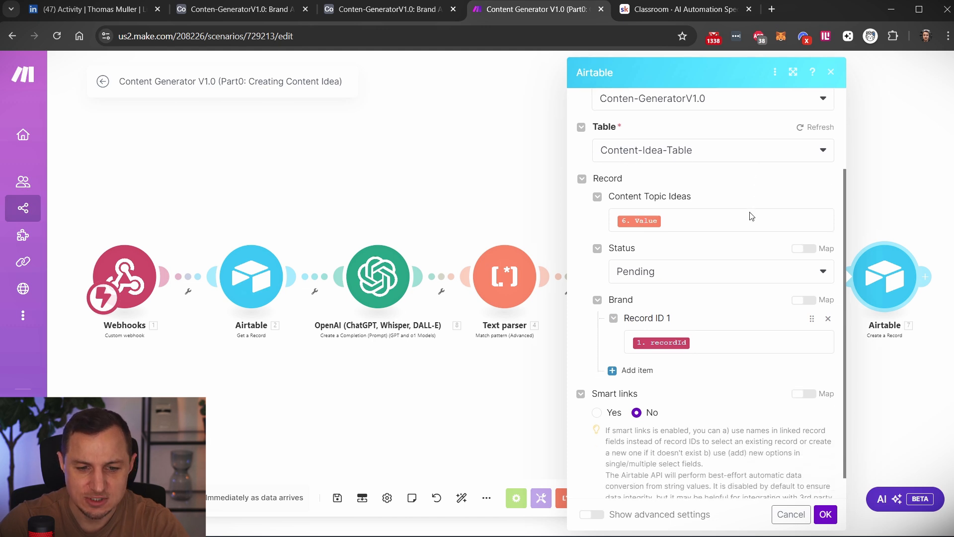
{"action": "scroll", "coordinate": [748, 212], "scroll_direction": "down", "scroll_amount": 2}
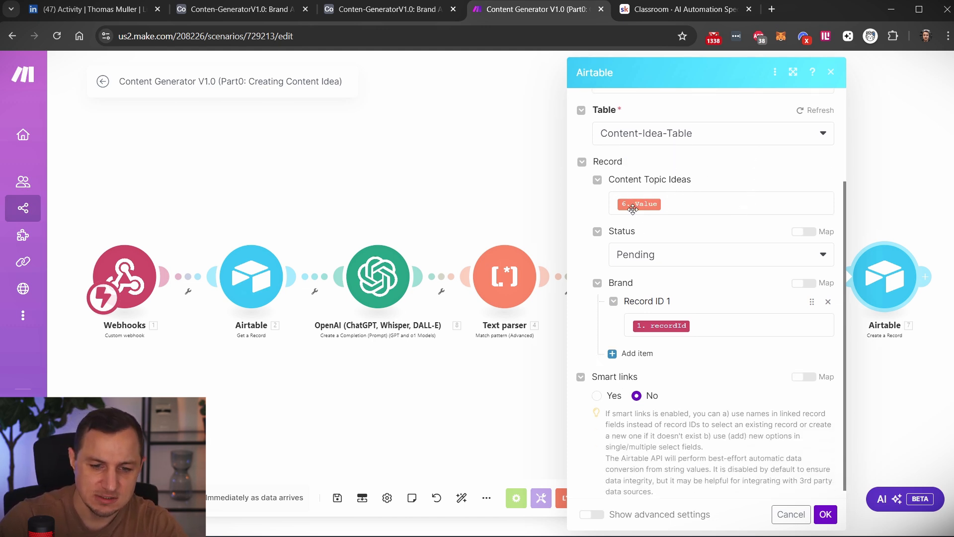
{"action": "scroll", "coordinate": [723, 263], "scroll_direction": "down", "scroll_amount": 1}
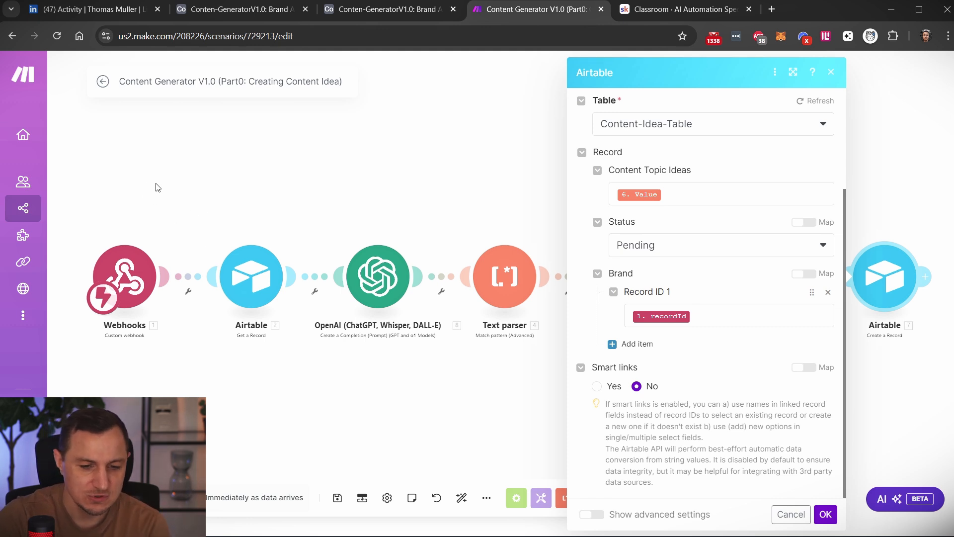
{"action": "left_click", "coordinate": [282, 188]}
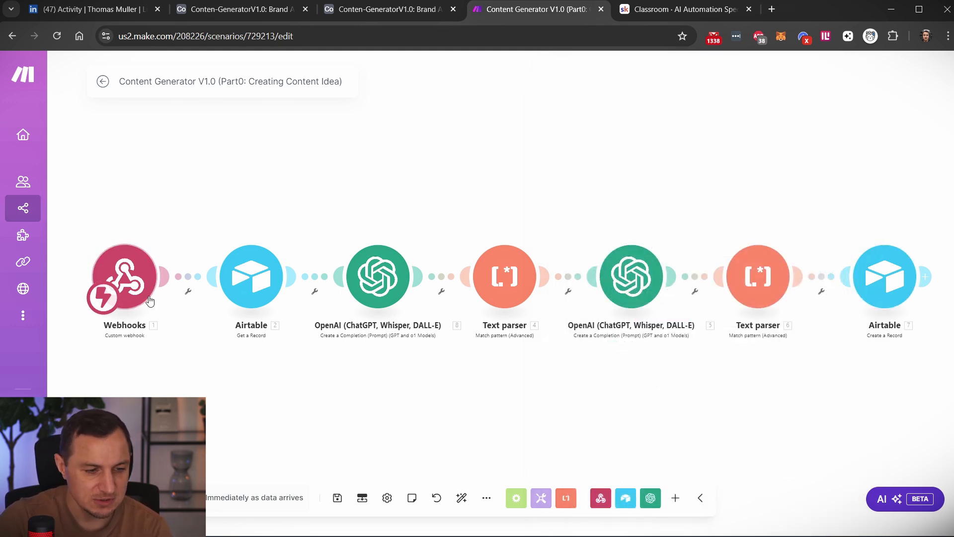
Switch to the Airtable base and examine the Status and Brand columns of the Content-Idea-Table, selecting the last record's Brand cell.
{"action": "left_click", "coordinate": [252, 12]}
{"action": "left_click", "coordinate": [377, 12]}
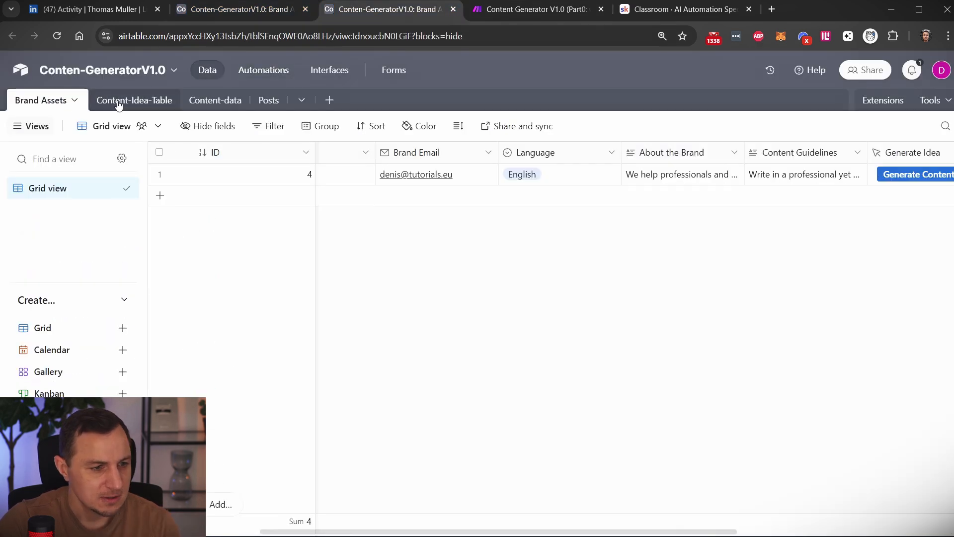
{"action": "left_click", "coordinate": [169, 102]}
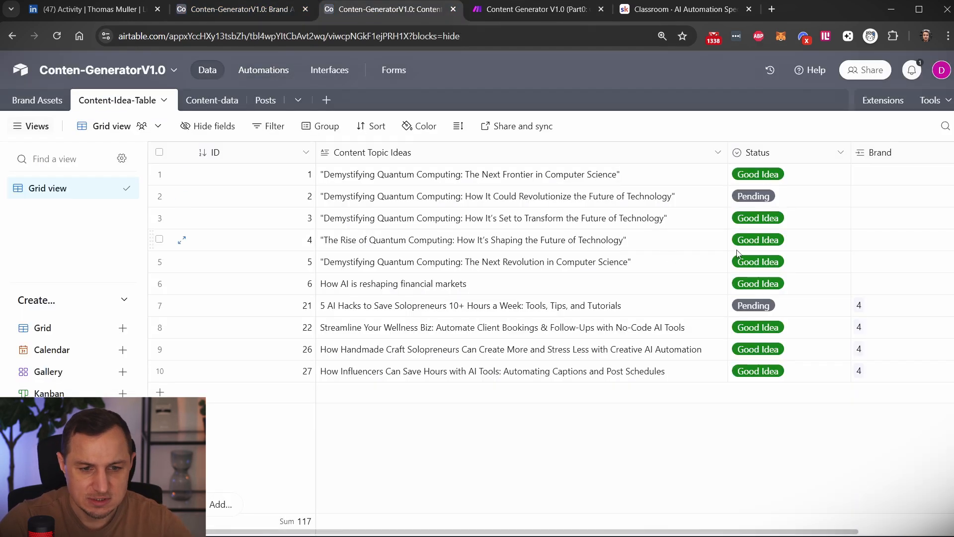
{"action": "scroll", "coordinate": [784, 249], "scroll_direction": "right", "scroll_amount": 3}
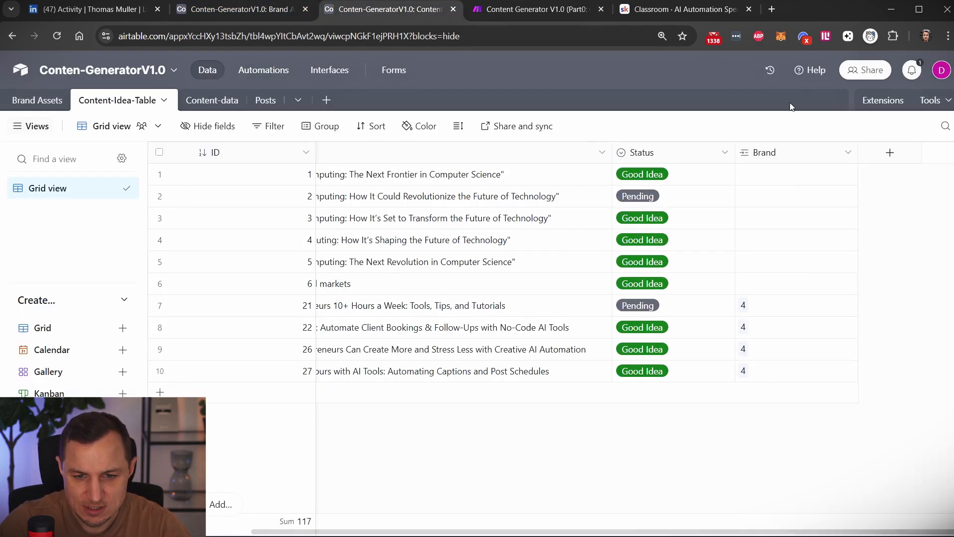
{"action": "left_click", "coordinate": [766, 377]}
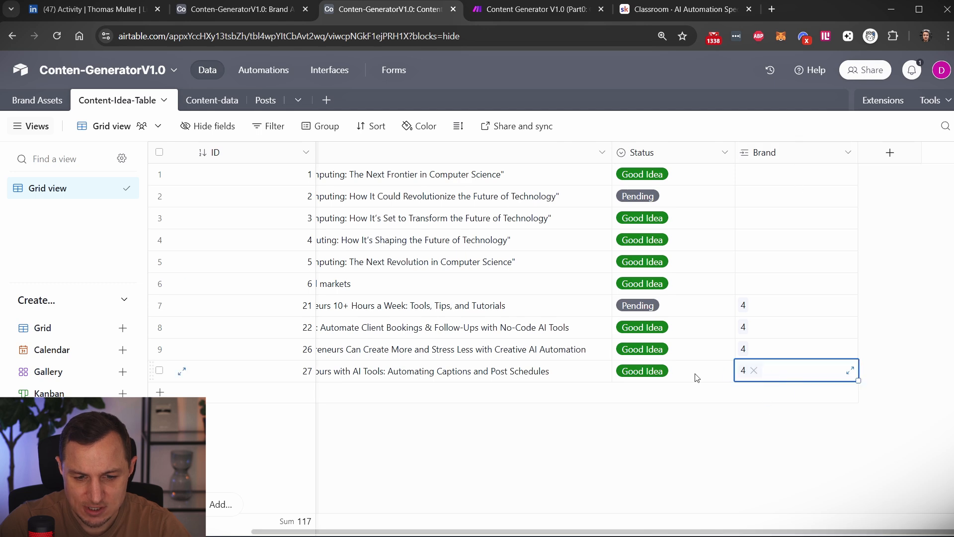
{"action": "scroll", "coordinate": [347, 379], "scroll_direction": "left", "scroll_amount": 3}
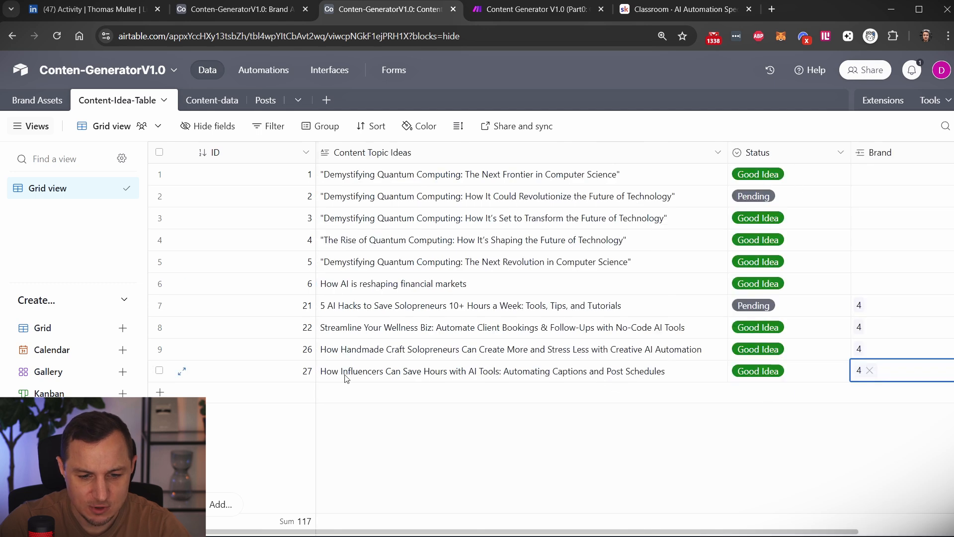
Switch back to Make and open the Content Generator V1.0 (Part1: Content-creation) scenario.
{"action": "left_click", "coordinate": [536, 9]}
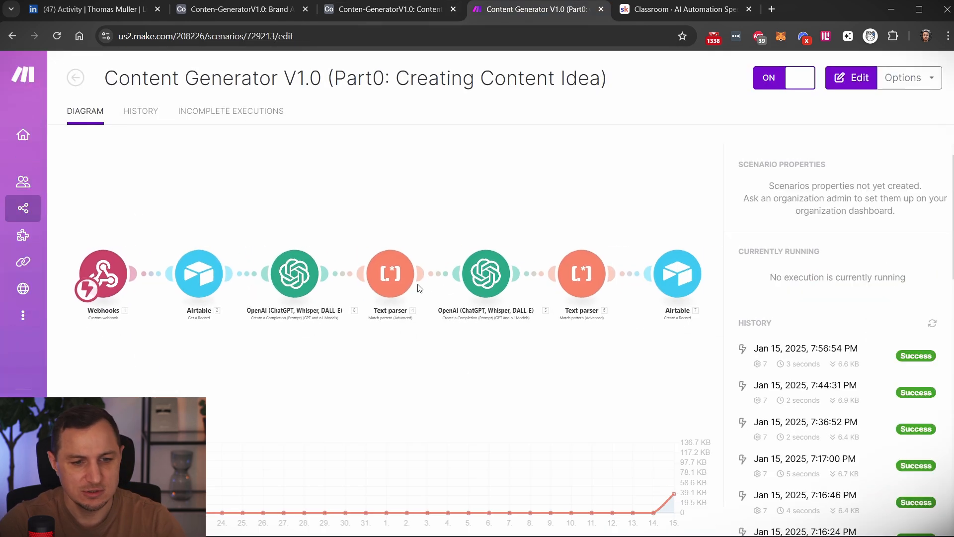
{"action": "left_click", "coordinate": [75, 78]}
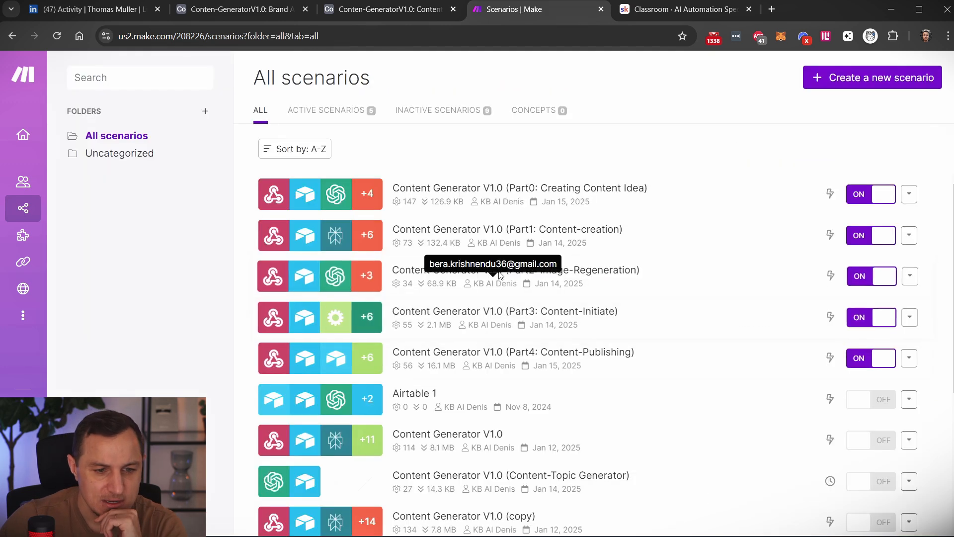
{"action": "left_click", "coordinate": [639, 238]}
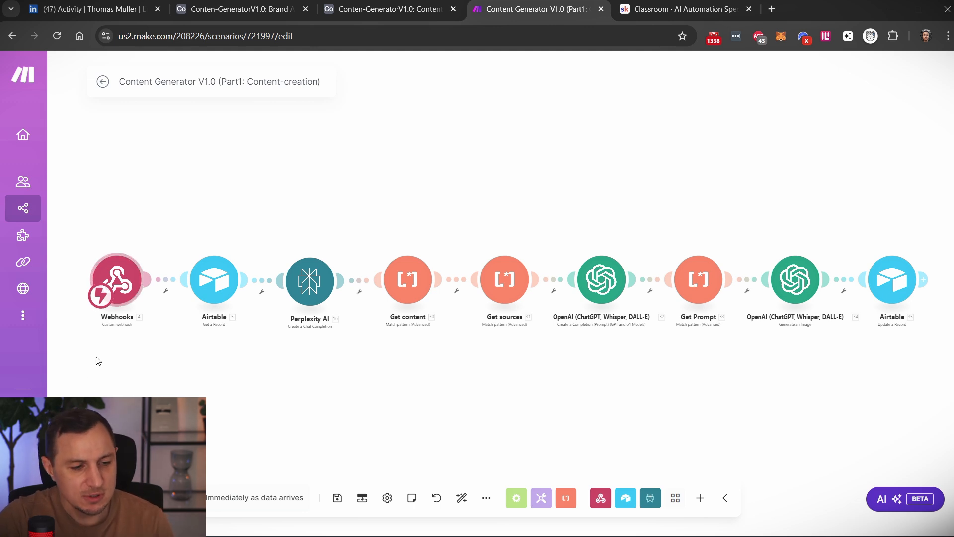
Switch to the Airtable automations and review how Content Idea Match creates a Content-data record with its Topic mapping.
{"action": "left_click", "coordinate": [387, 11]}
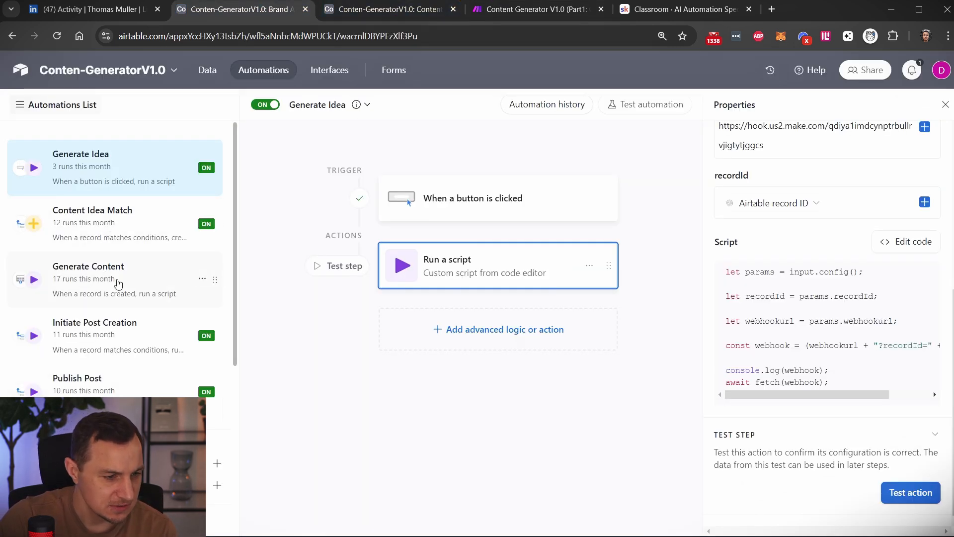
{"action": "left_click", "coordinate": [119, 224]}
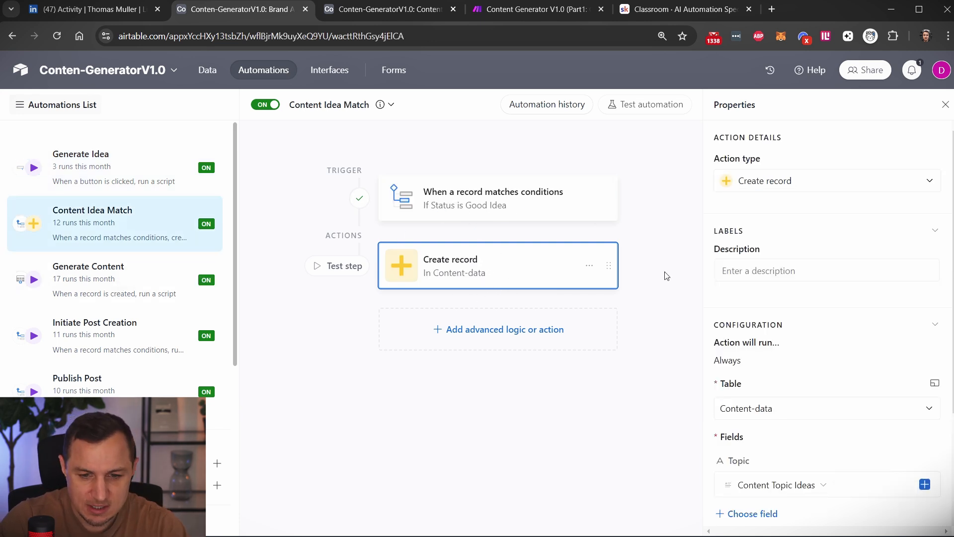
{"action": "scroll", "coordinate": [805, 343], "scroll_direction": "down", "scroll_amount": 3}
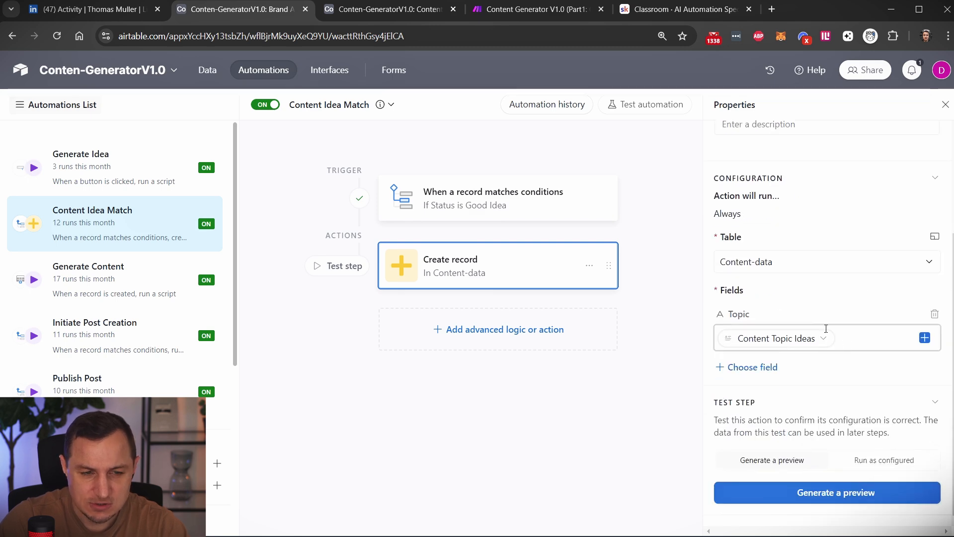
Open the content-creation scenario's webhook settings in Make, and view the matching Generate Content automation in Airtable.
{"action": "left_click", "coordinate": [114, 267]}
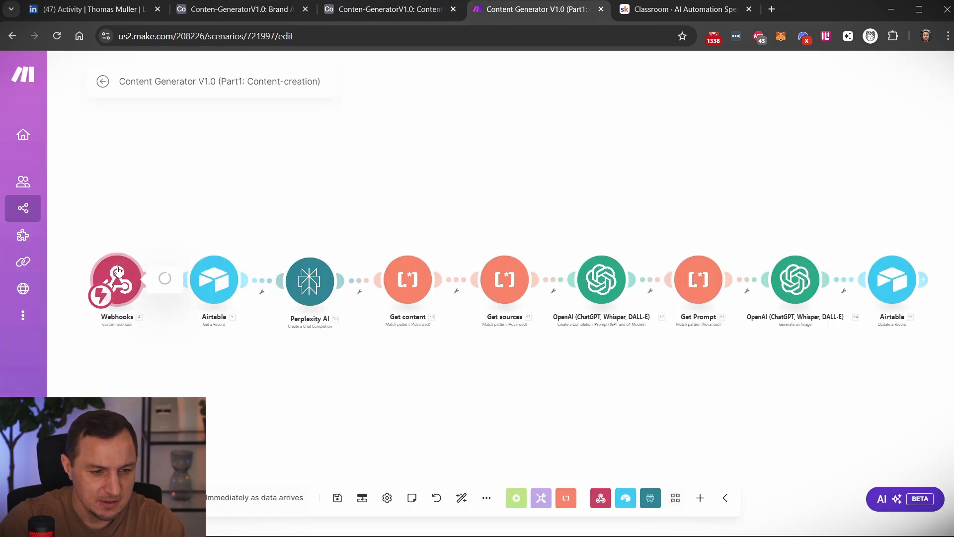
{"action": "left_click", "coordinate": [217, 11]}
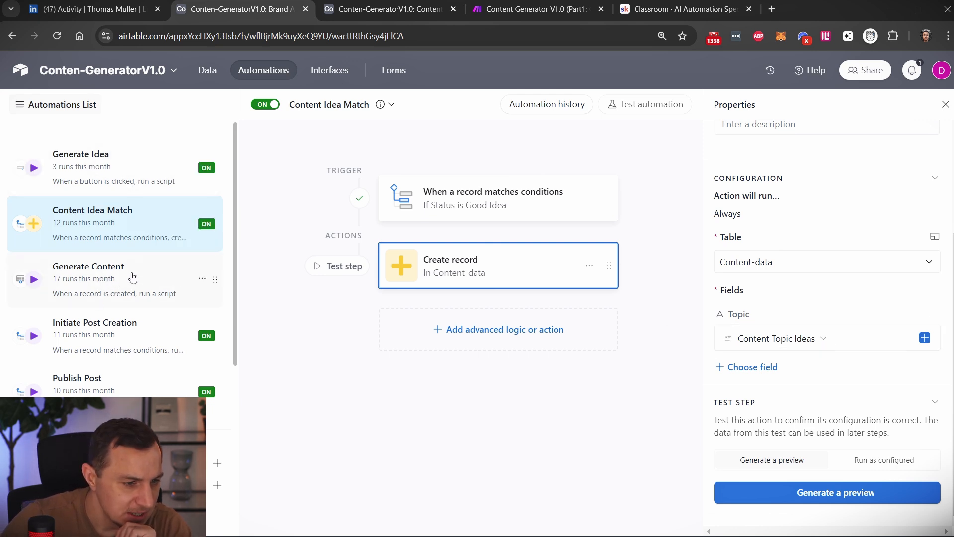
{"action": "left_click", "coordinate": [124, 302]}
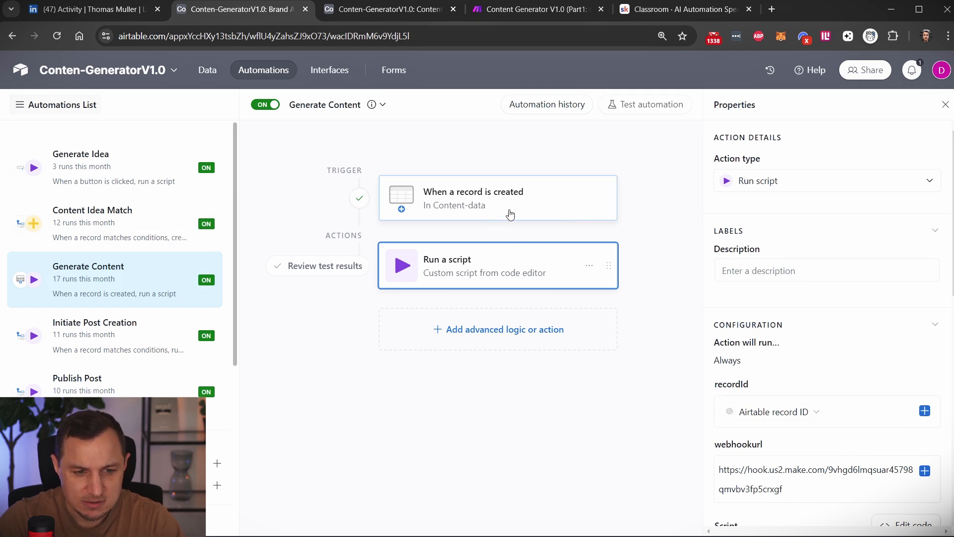
Revisit the Content Idea Match automation and view the Content-data table where its Create record action adds entries.
{"action": "left_click", "coordinate": [125, 224]}
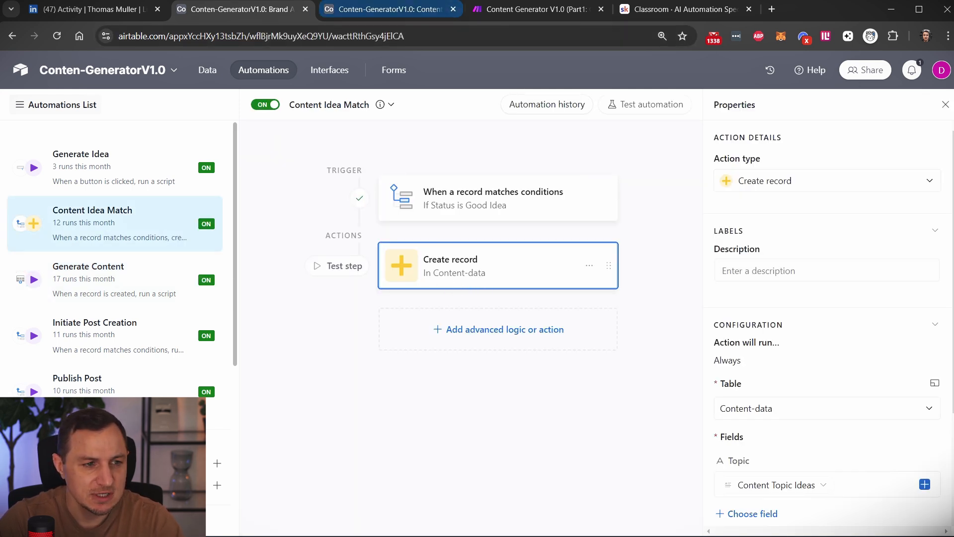
{"action": "left_click", "coordinate": [363, 8]}
{"action": "left_click", "coordinate": [198, 100]}
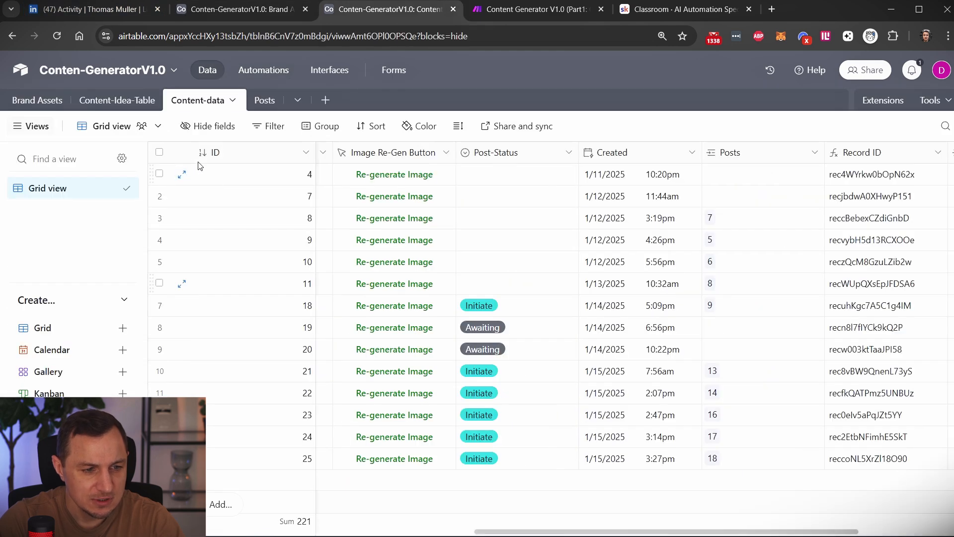
Return to the Generate Content automation and review its script action's recordId and webhookurl inputs, selecting the whole webhook URL.
{"action": "left_click", "coordinate": [232, 11]}
{"action": "left_click", "coordinate": [111, 278]}
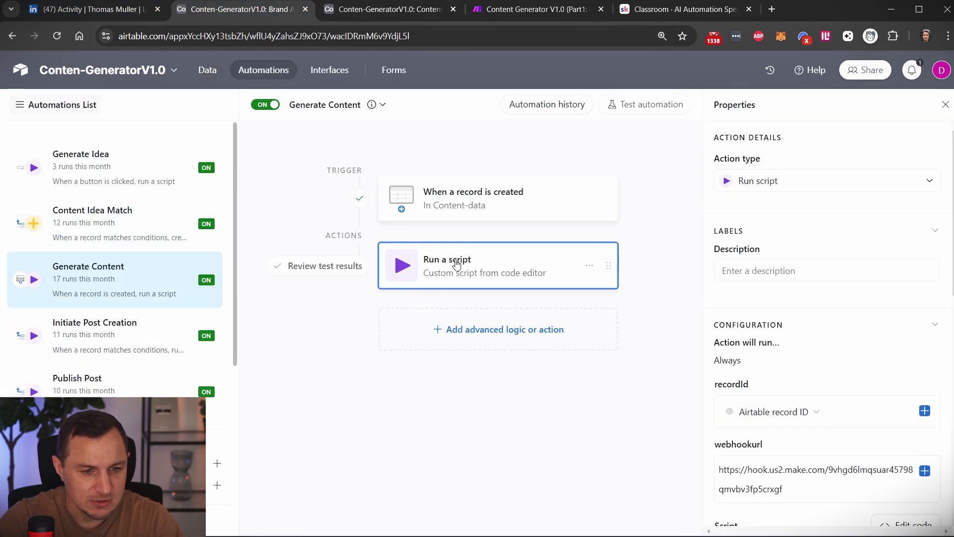
{"action": "scroll", "coordinate": [790, 327], "scroll_direction": "down", "scroll_amount": 5}
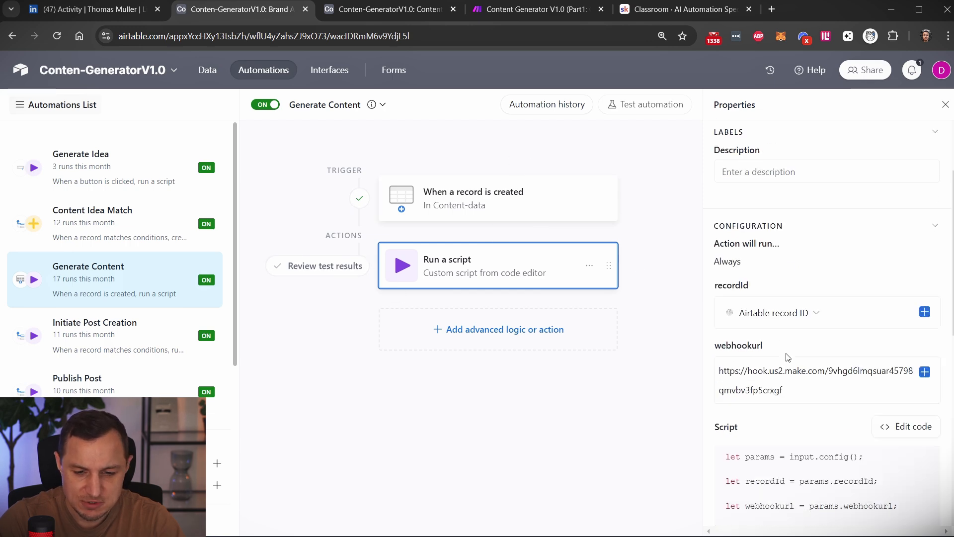
{"action": "scroll", "coordinate": [790, 318], "scroll_direction": "up", "scroll_amount": 3}
{"action": "left_click", "coordinate": [791, 243]}
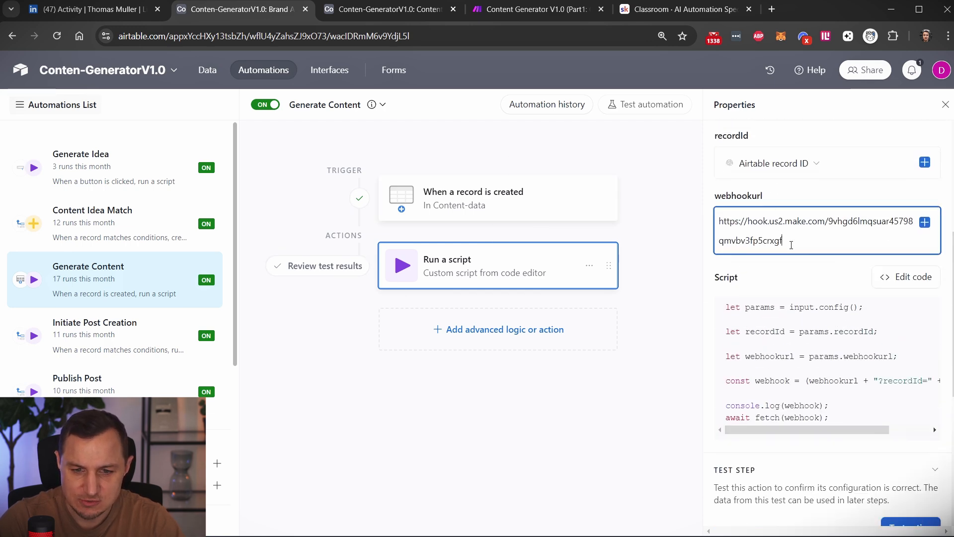
{"action": "key", "text": "ctrl+a"}
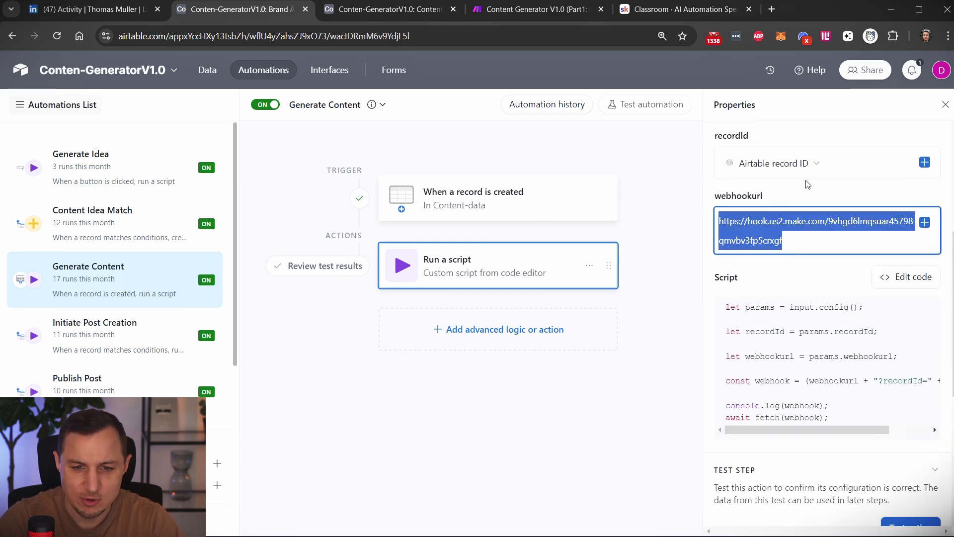
{"action": "mouse_move", "coordinate": [758, 165]}
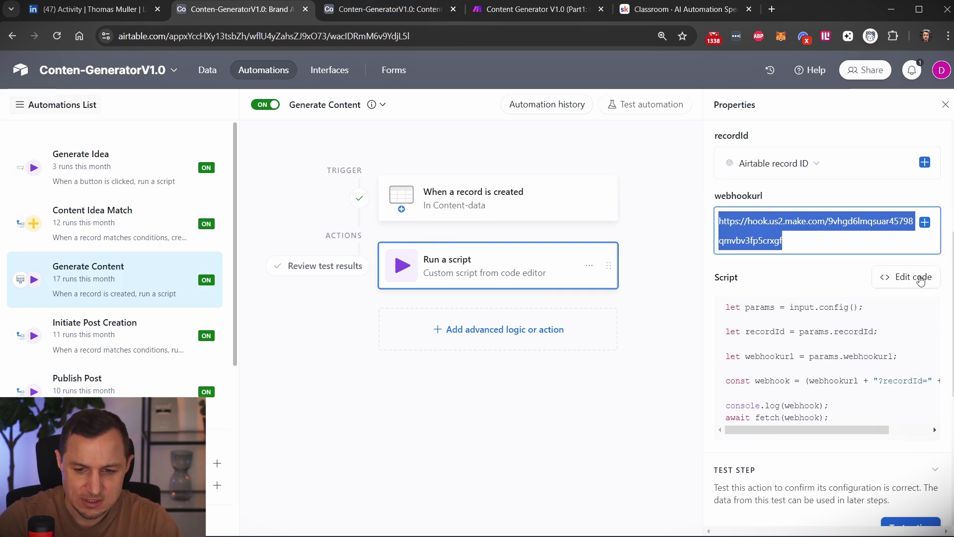
Open the Generate Content script in the code editor, highlight its code and close the editor.
{"action": "left_click", "coordinate": [925, 277]}
{"action": "left_click_drag", "start_coordinate": [357, 271], "coordinate": [243, 149]}
{"action": "left_click", "coordinate": [910, 106]}
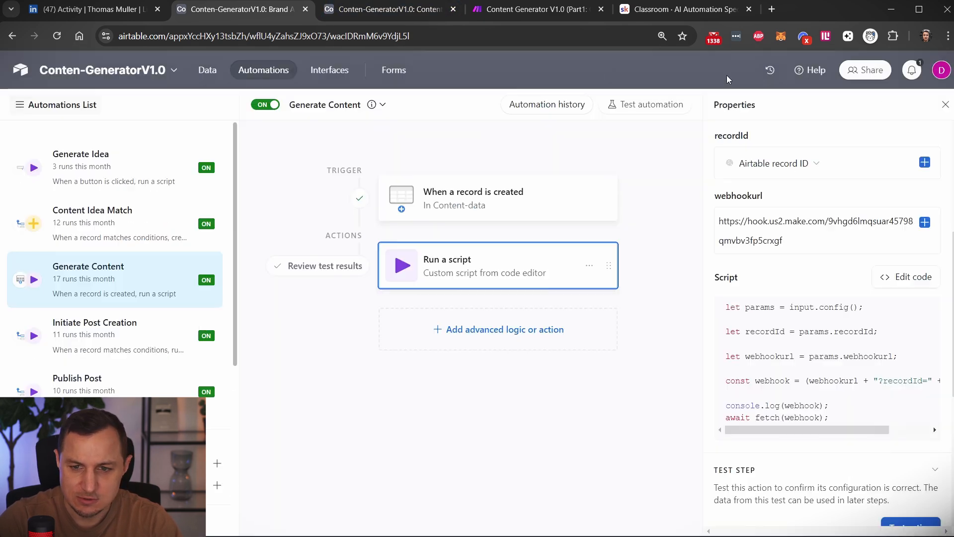
Switch to the content-creation scenario in Make and check the Airtable Get a Record module's base, table and Record ID mapping.
{"action": "left_click", "coordinate": [534, 8]}
{"action": "left_click", "coordinate": [505, 158]}
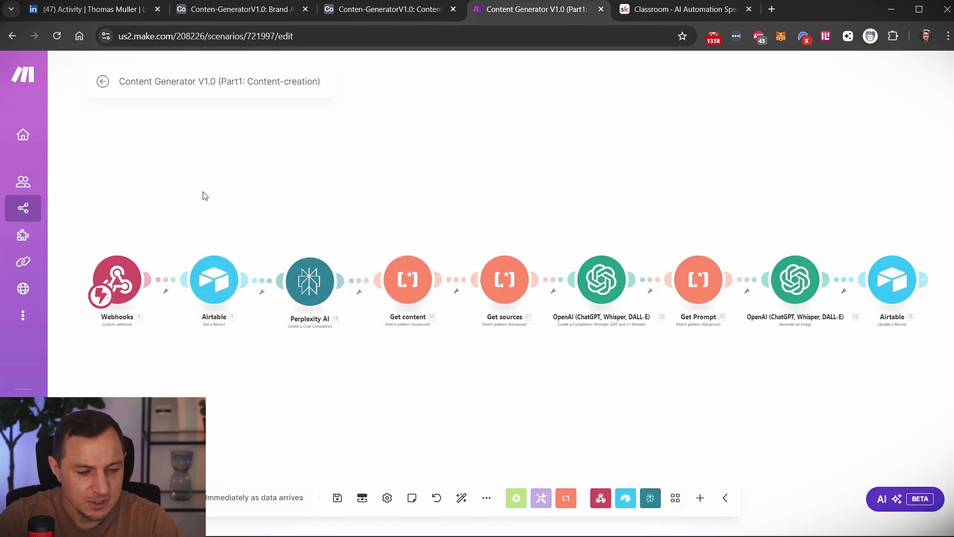
{"action": "left_click", "coordinate": [213, 277]}
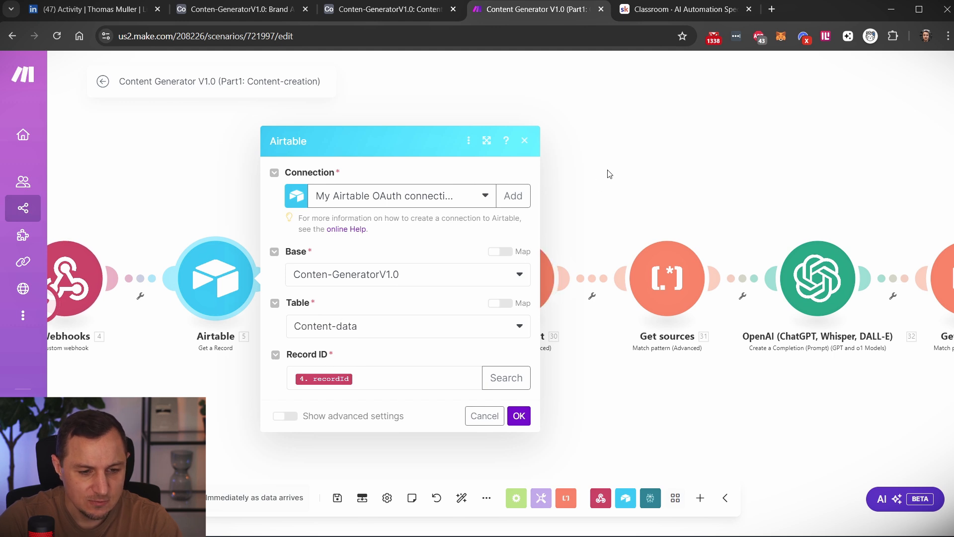
{"action": "left_click", "coordinate": [632, 139]}
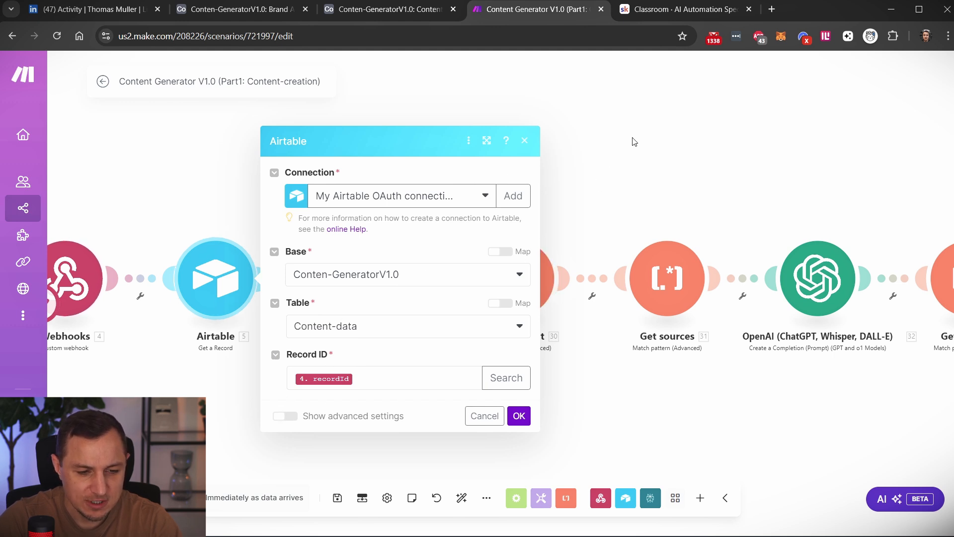
{"action": "scroll", "coordinate": [360, 204], "scroll_direction": "down", "scroll_amount": 2}
{"action": "scroll", "coordinate": [358, 192], "scroll_direction": "up", "scroll_amount": 1}
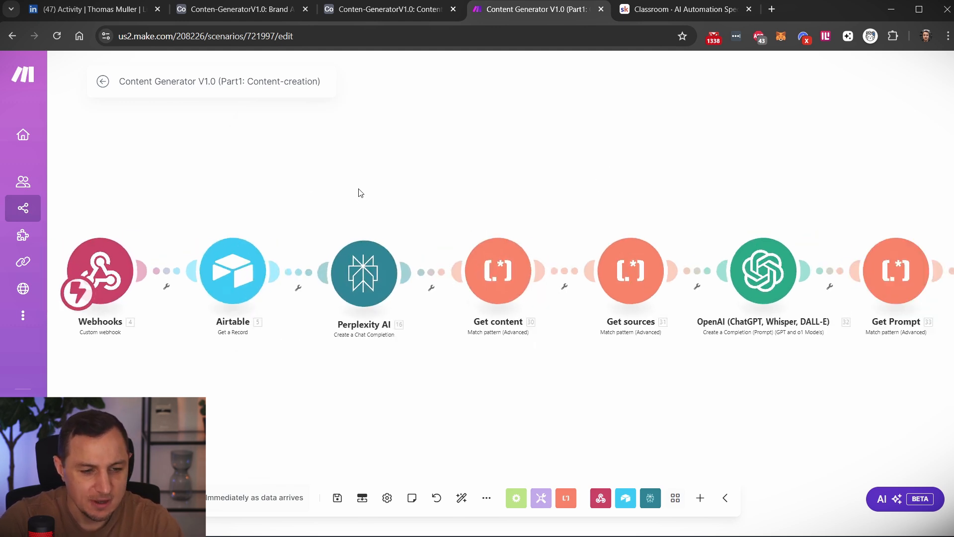
Open the Perplexity AI module's settings and read its content prompt, Topic mapping and example output format.
{"action": "left_click", "coordinate": [363, 274]}
{"action": "scroll", "coordinate": [632, 390], "scroll_direction": "down", "scroll_amount": 2}
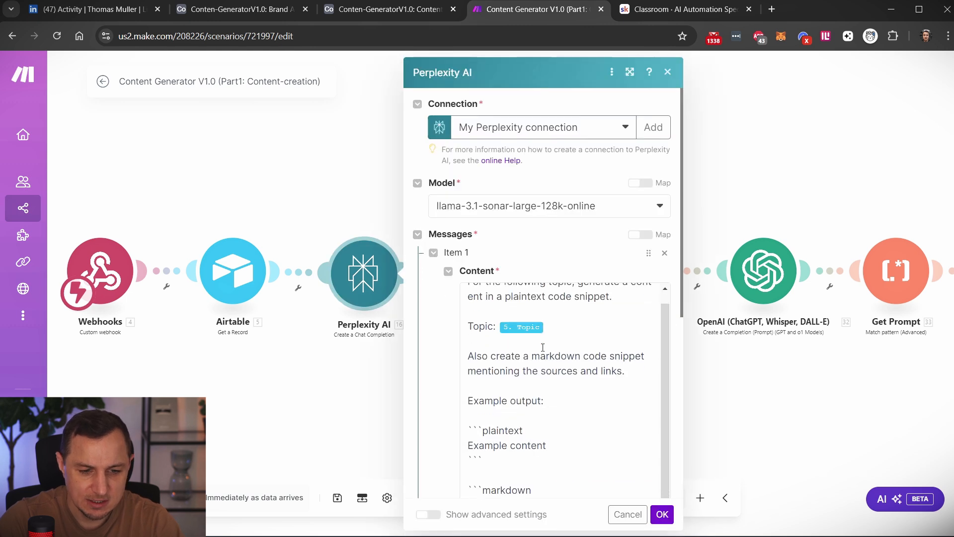
{"action": "scroll", "coordinate": [535, 352], "scroll_direction": "up", "scroll_amount": 2}
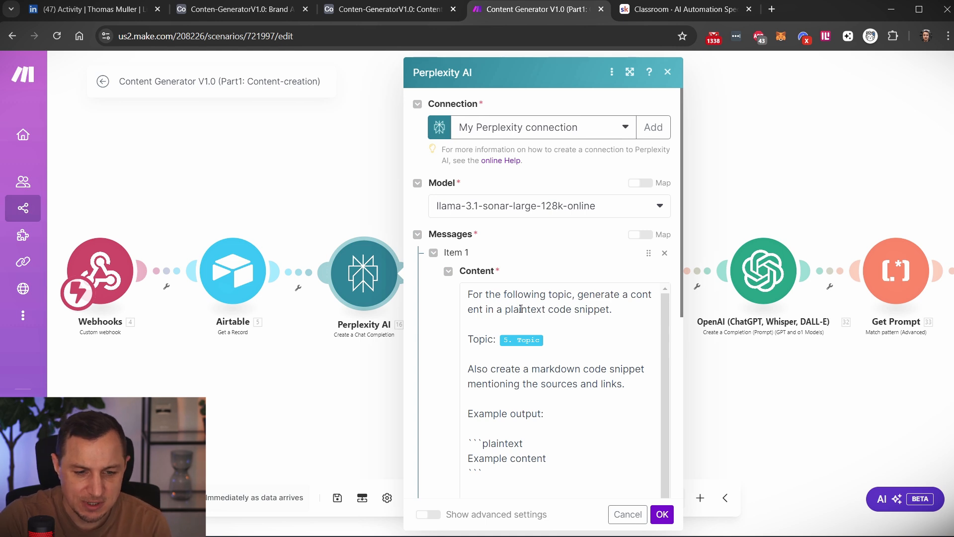
{"action": "scroll", "coordinate": [521, 309], "scroll_direction": "down", "scroll_amount": 3}
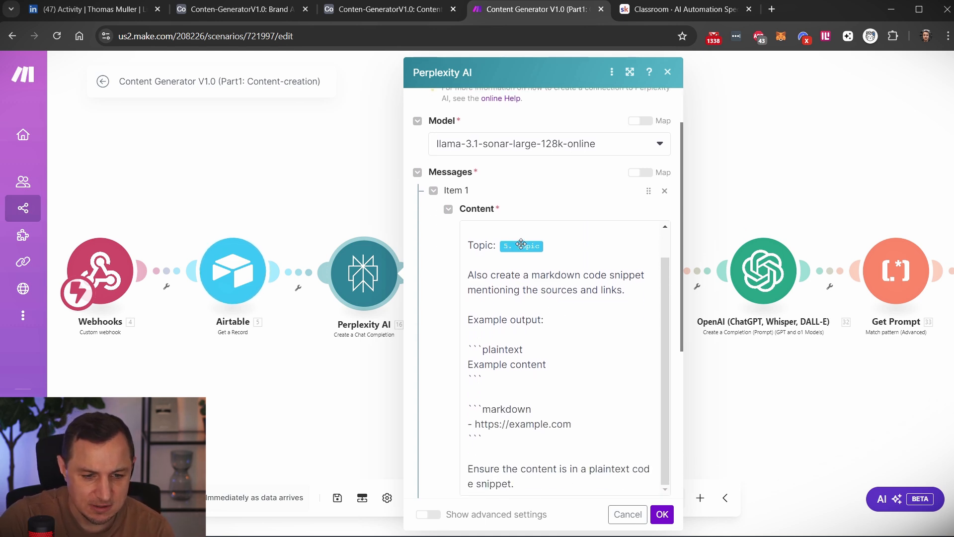
Highlight the plaintext and markdown example blocks in the Perplexity AI prompt's example output, including the example.com source line, and close the settings.
{"action": "scroll", "coordinate": [521, 243], "scroll_direction": "down", "scroll_amount": 1}
{"action": "left_click_drag", "start_coordinate": [484, 318], "coordinate": [466, 285]}
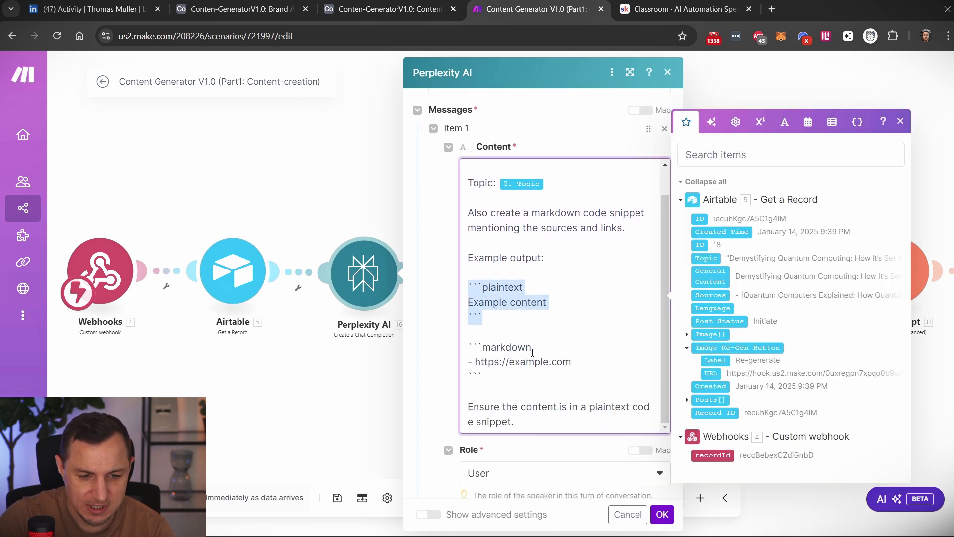
{"action": "left_click_drag", "start_coordinate": [484, 377], "coordinate": [463, 346]}
{"action": "left_click", "coordinate": [605, 371]}
{"action": "left_click_drag", "start_coordinate": [606, 364], "coordinate": [471, 363]}
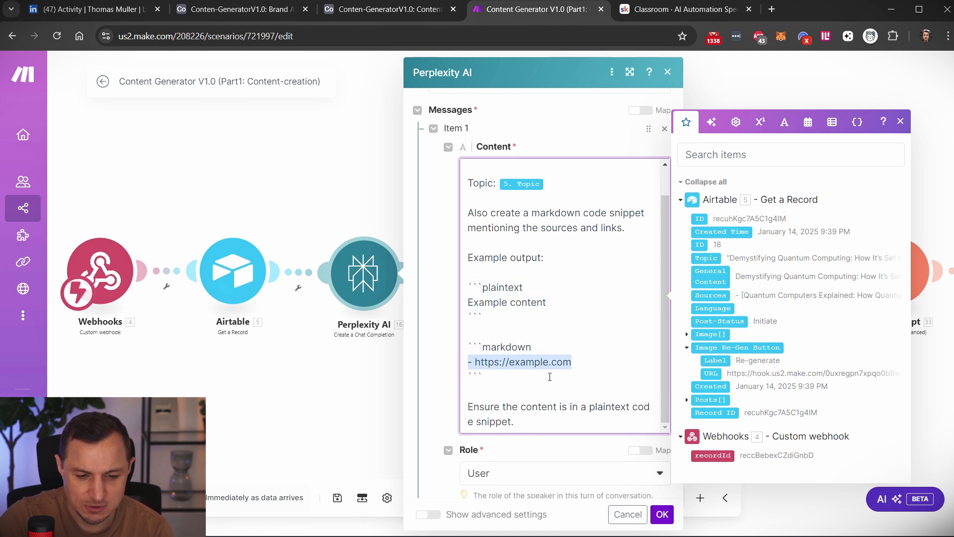
{"action": "left_click", "coordinate": [510, 398]}
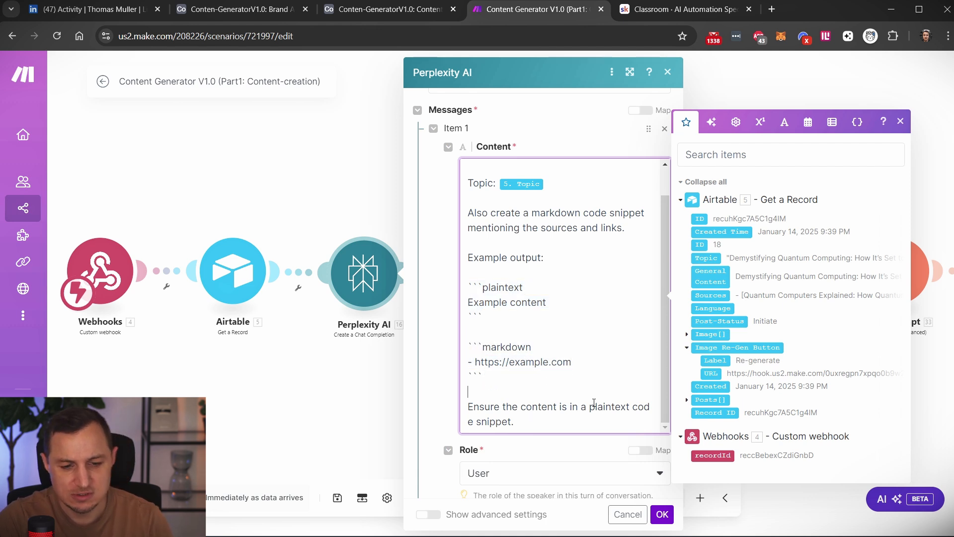
{"action": "left_click", "coordinate": [397, 295]}
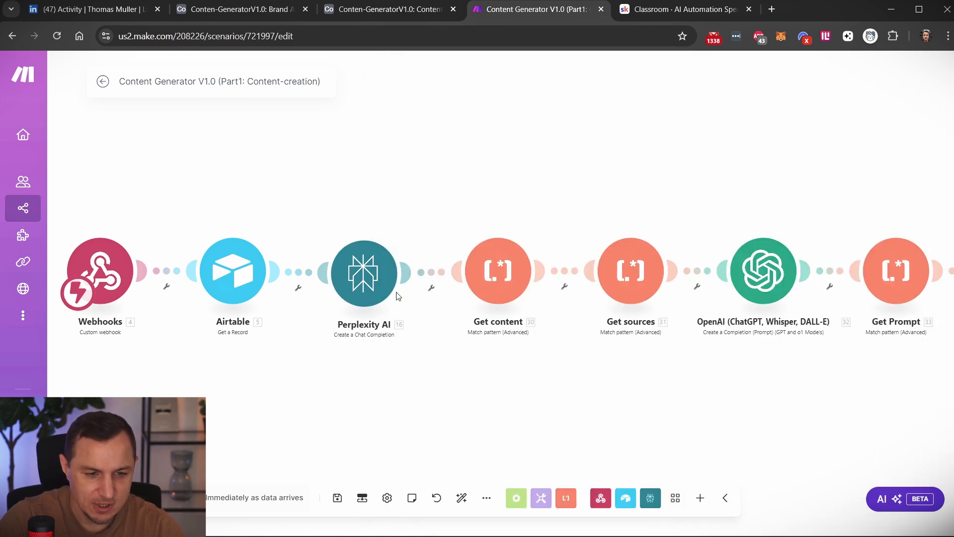
Check the Get content text parser's pattern settings and open the details of the Jan 15, 2025, 7:45:04 PM run from the scenario history.
{"action": "left_click", "coordinate": [506, 271]}
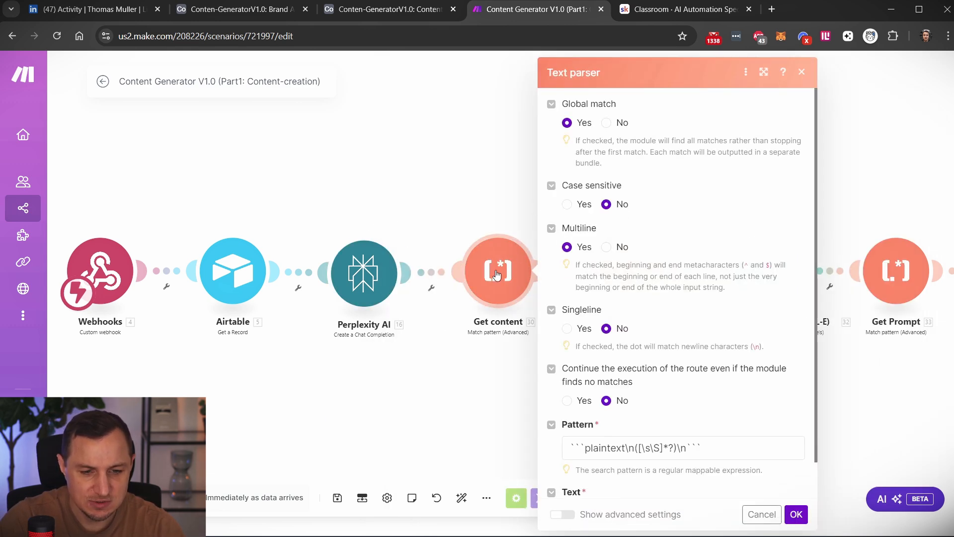
{"action": "left_click", "coordinate": [480, 202]}
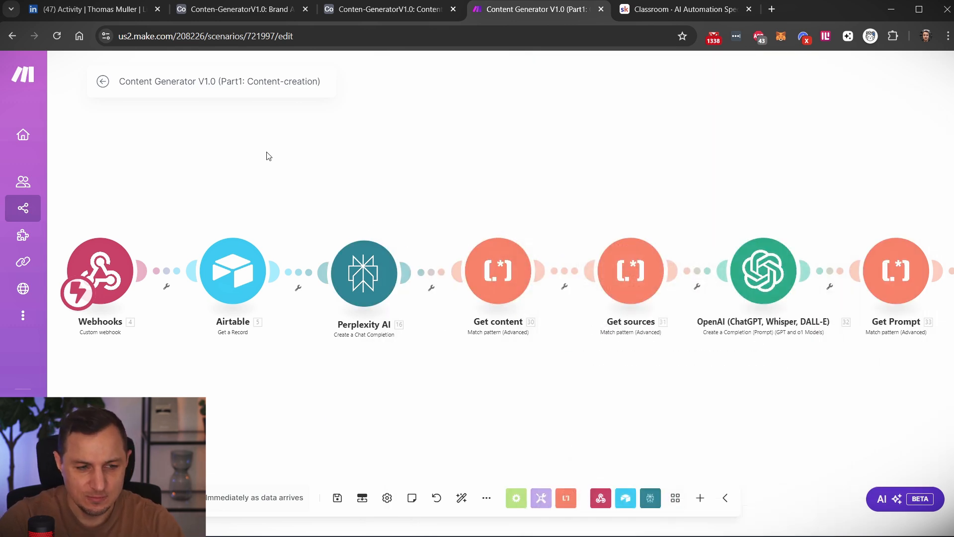
{"action": "left_click", "coordinate": [102, 83]}
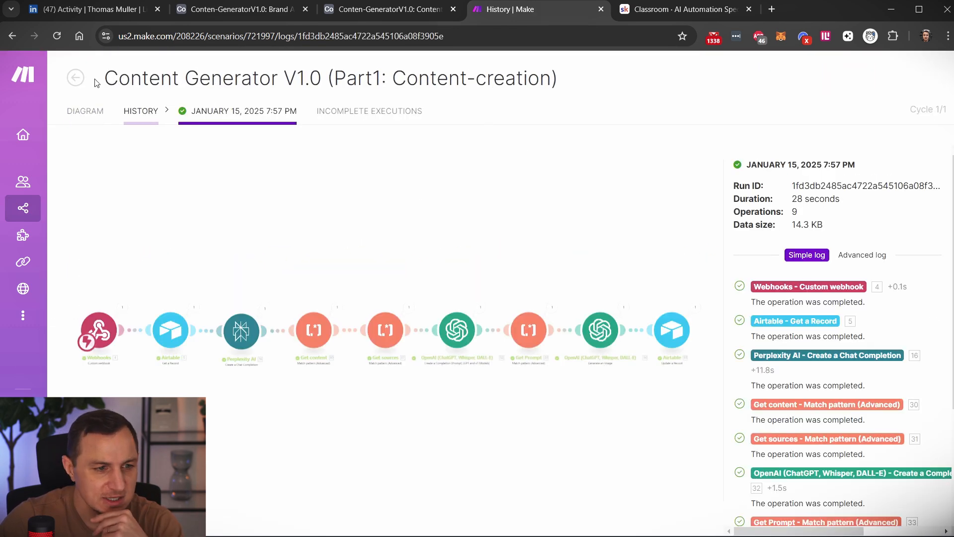
{"action": "left_click", "coordinate": [76, 78]}
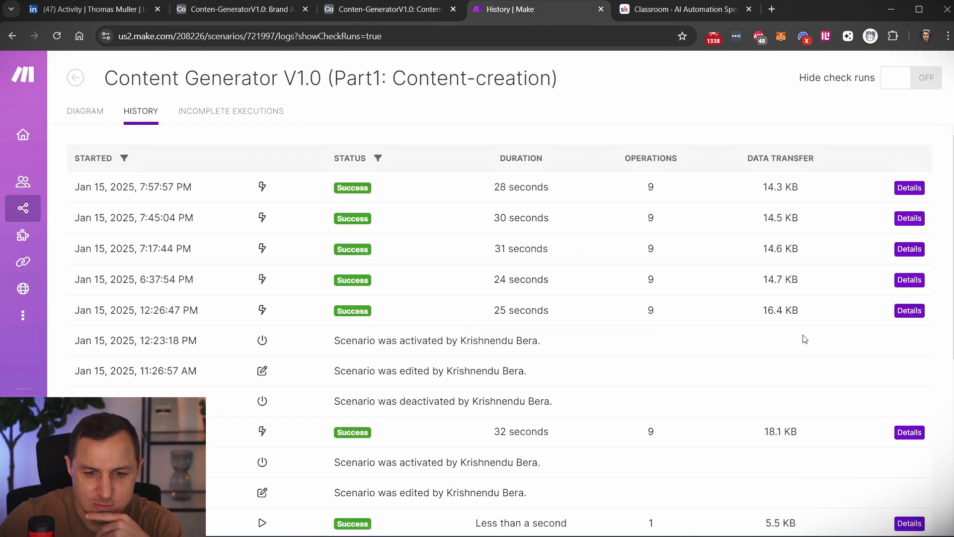
{"action": "left_click", "coordinate": [907, 218]}
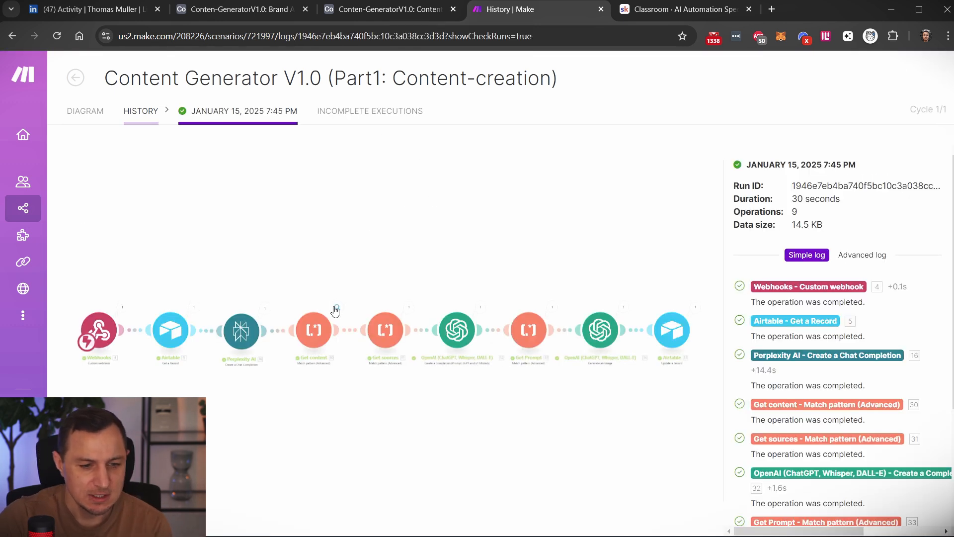
Expand the input text of the run's Get content operation, highlighting its markdown source links and the plaintext pattern.
{"action": "left_click", "coordinate": [337, 307]}
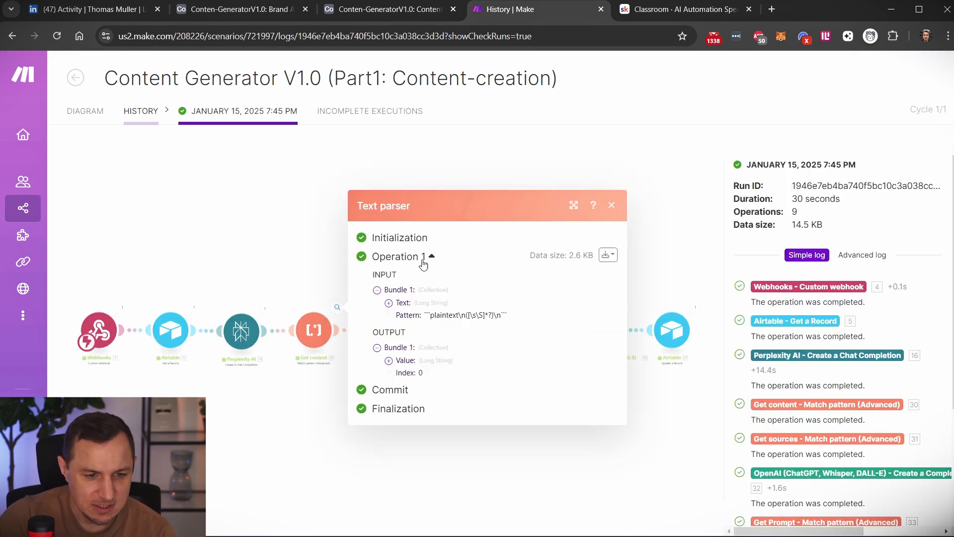
{"action": "left_click", "coordinate": [389, 303]}
{"action": "left_click_drag", "start_coordinate": [402, 195], "coordinate": [488, 242]}
{"action": "scroll", "coordinate": [486, 400], "scroll_direction": "down", "scroll_amount": 3}
{"action": "left_click_drag", "start_coordinate": [390, 301], "coordinate": [495, 398]}
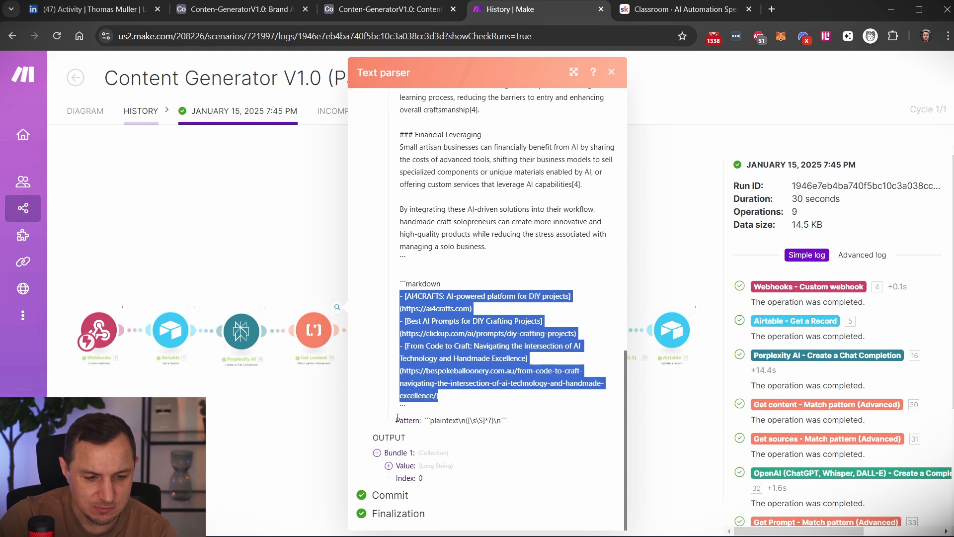
{"action": "left_click_drag", "start_coordinate": [397, 417], "coordinate": [523, 426]}
{"action": "left_click", "coordinate": [267, 408]}
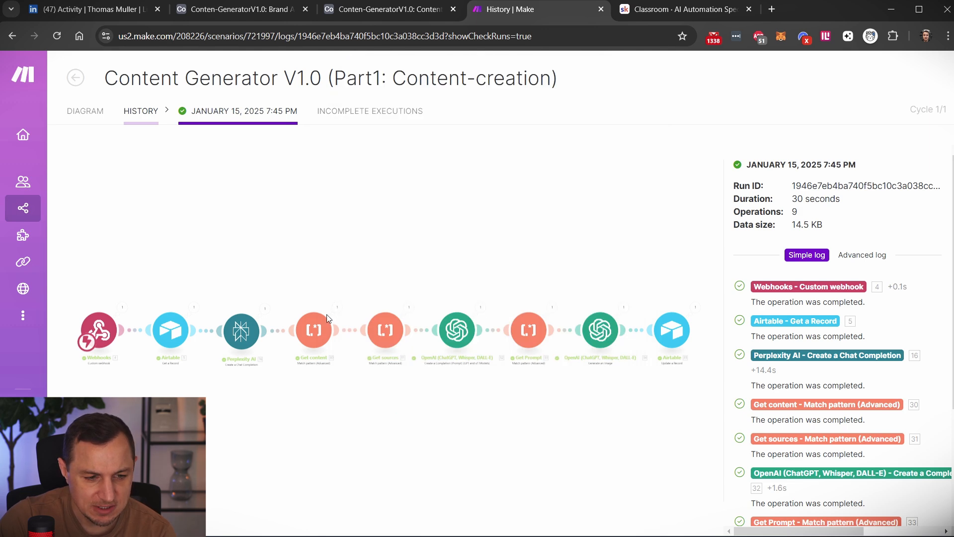
Expand the output value of the Get content operation and highlight the extracted article text.
{"action": "left_click", "coordinate": [316, 343]}
{"action": "left_click", "coordinate": [305, 400]}
{"action": "scroll", "coordinate": [308, 393], "scroll_direction": "up", "scroll_amount": 5}
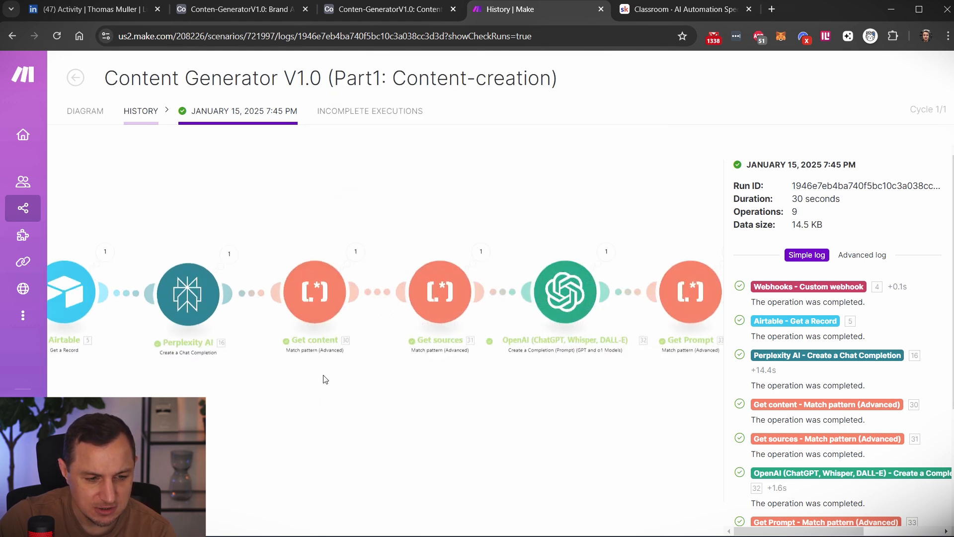
{"action": "left_click", "coordinate": [372, 216]}
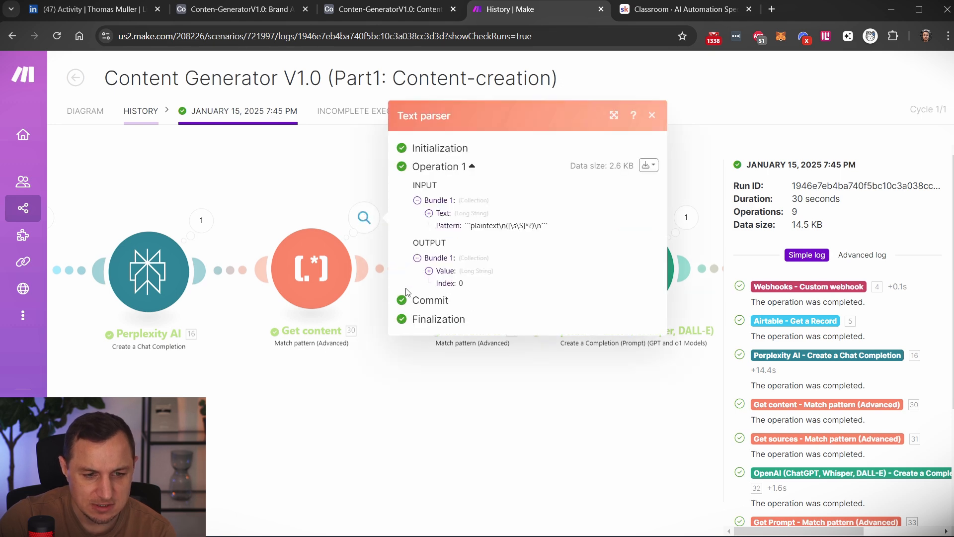
{"action": "left_click", "coordinate": [429, 271]}
{"action": "left_click_drag", "start_coordinate": [461, 296], "coordinate": [548, 472]}
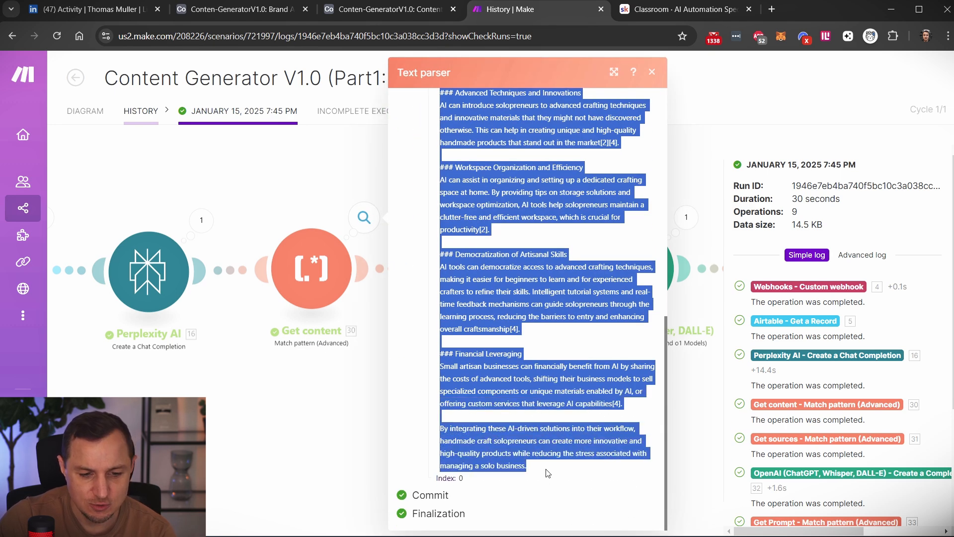
{"action": "left_click", "coordinate": [230, 415]}
Inspect the Get sources module's mappings and its operation output, highlighting the extracted source links.
{"action": "left_click", "coordinate": [498, 315]}
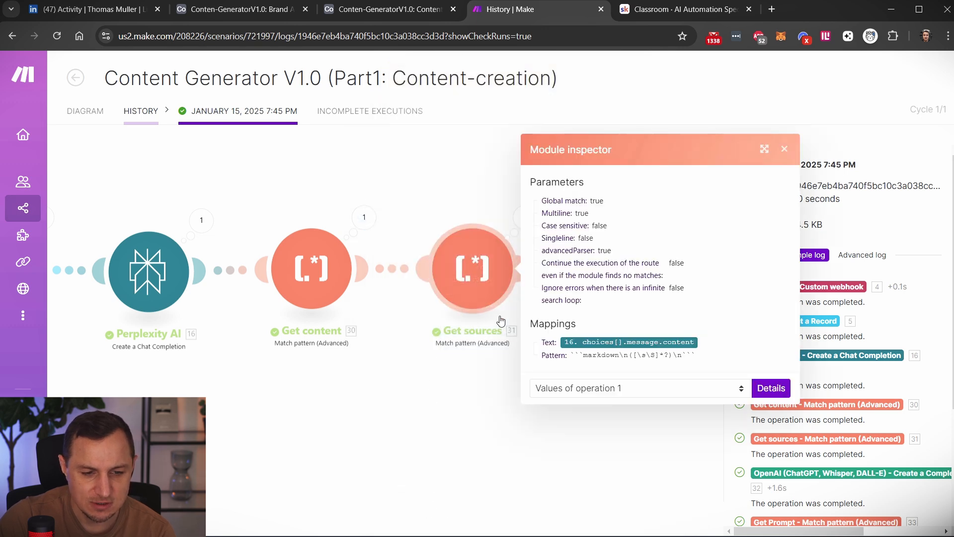
{"action": "left_click", "coordinate": [786, 150]}
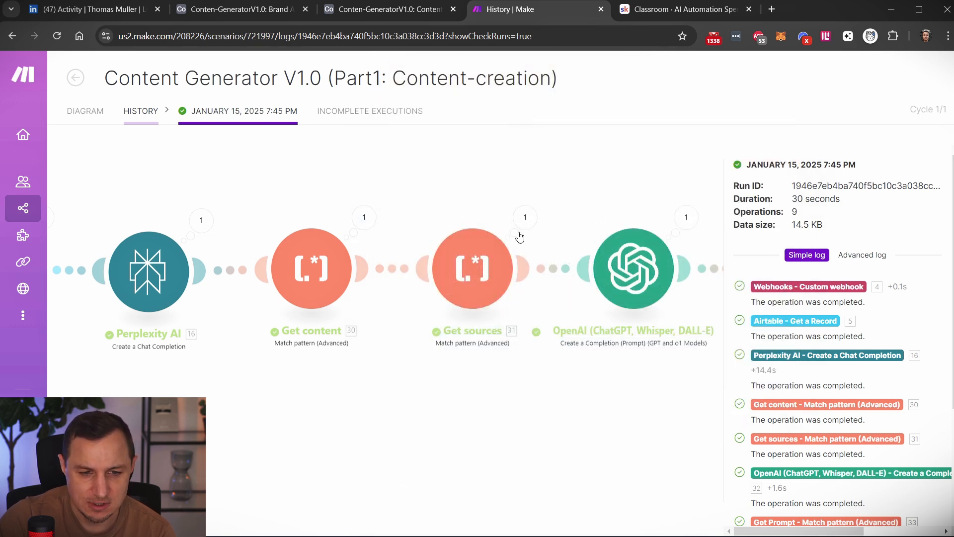
{"action": "left_click", "coordinate": [525, 217]}
{"action": "left_click_drag", "start_coordinate": [625, 227], "coordinate": [738, 335]}
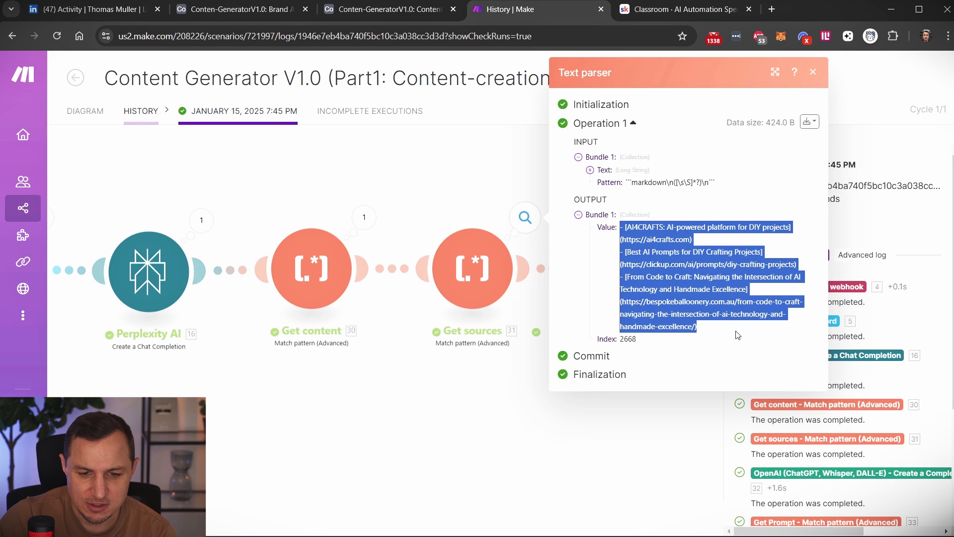
{"action": "left_click", "coordinate": [647, 238]}
{"action": "left_click_drag", "start_coordinate": [702, 231], "coordinate": [626, 239]}
{"action": "left_click", "coordinate": [663, 244]}
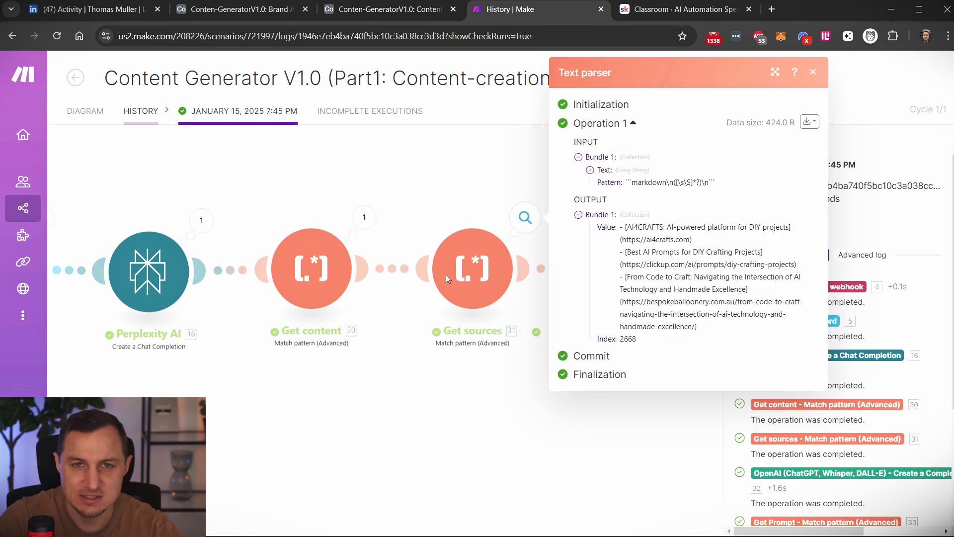
{"action": "left_click", "coordinate": [409, 394]}
Inspect the mappings of the OpenAI Create a Completion module and the OpenAI Generate an Image module in the run.
{"action": "left_click_drag", "start_coordinate": [606, 152], "coordinate": [503, 156]}
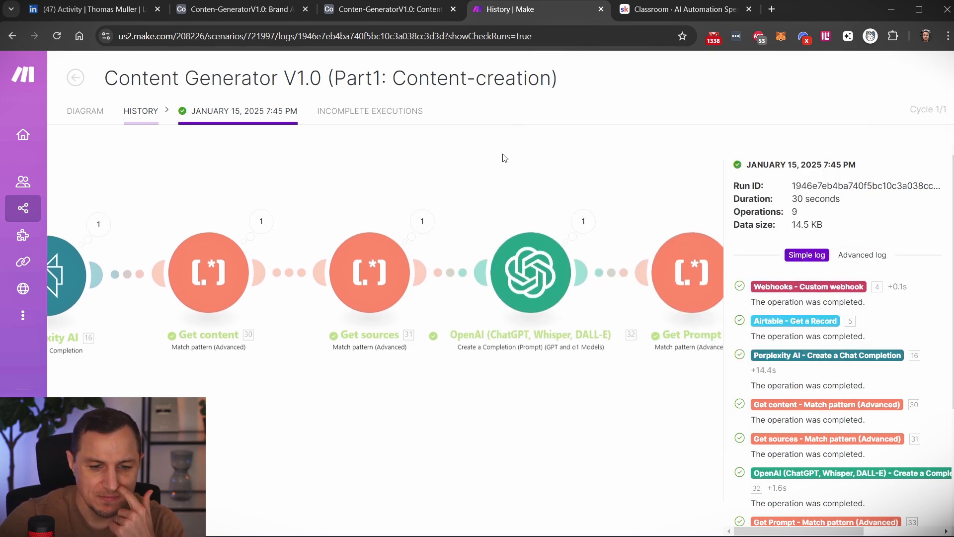
{"action": "left_click", "coordinate": [537, 265]}
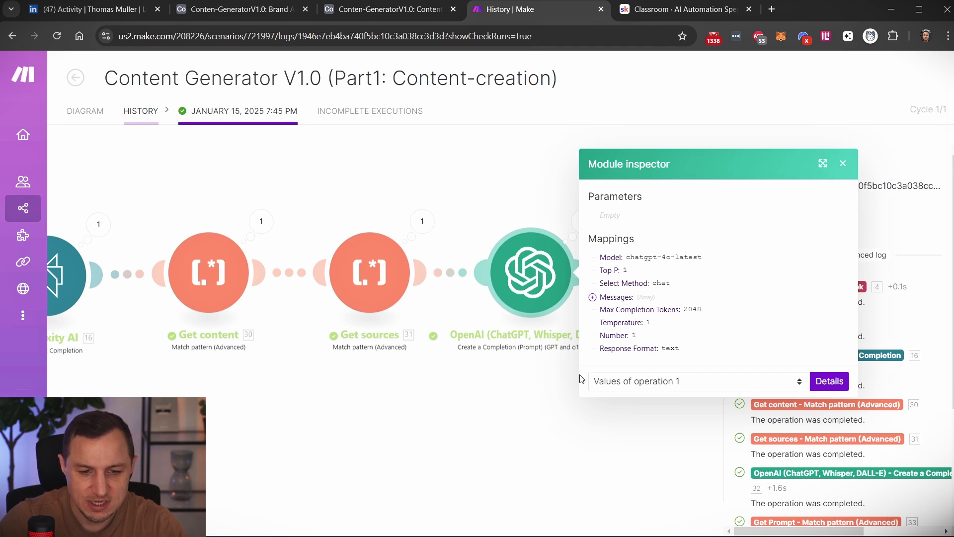
{"action": "left_click", "coordinate": [560, 411]}
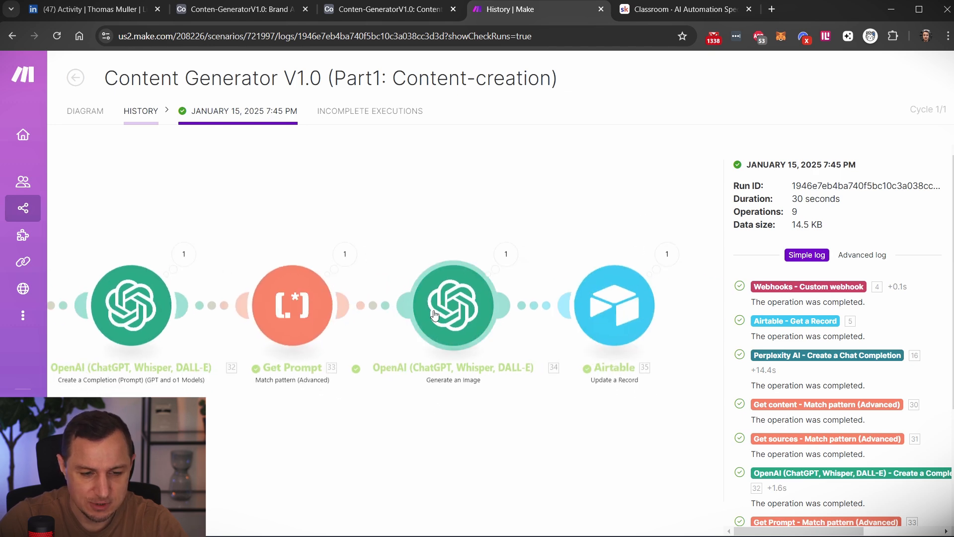
{"action": "left_click", "coordinate": [488, 302]}
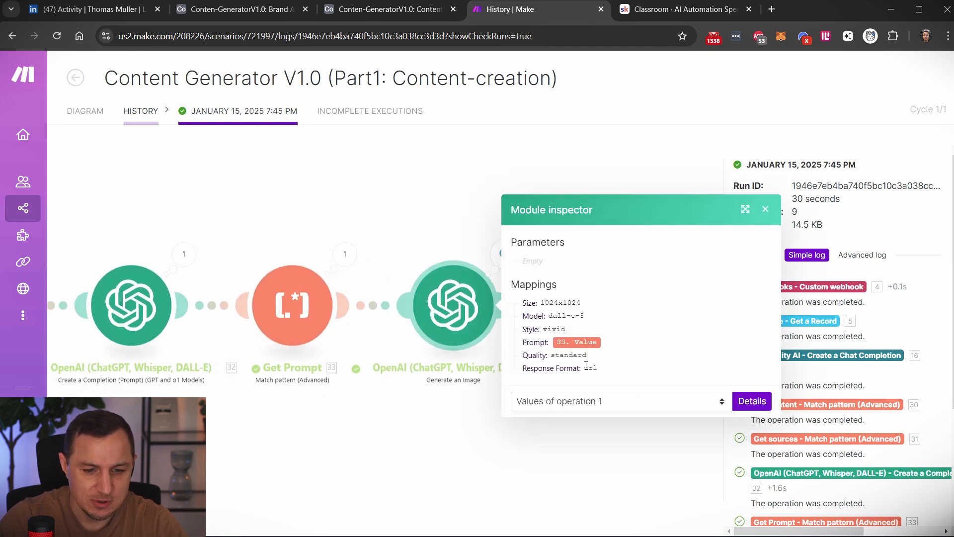
{"action": "left_click", "coordinate": [455, 209]}
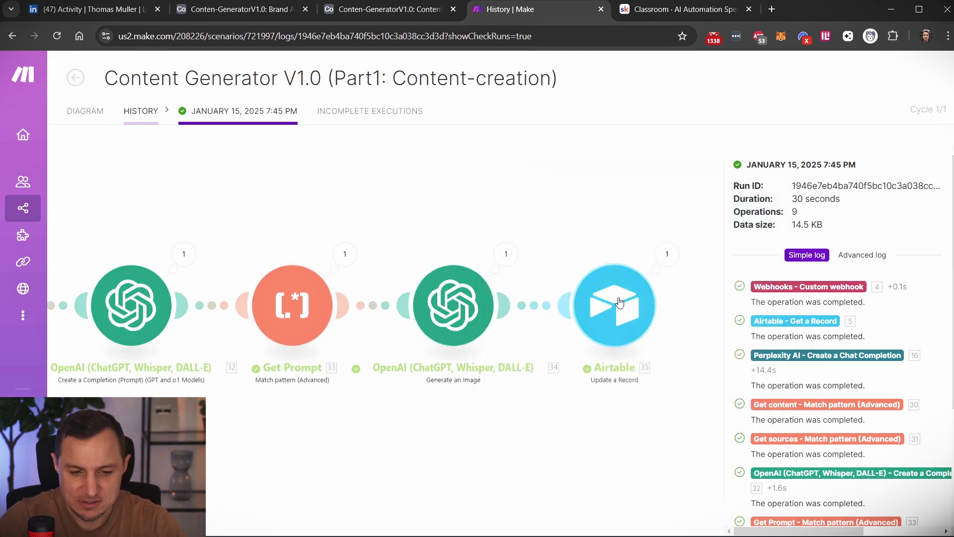
Return to the scenario diagram and review the final Airtable Update a Record module's Record ID, General Content, Sources, Image and Post-Status mappings.
{"action": "left_click", "coordinate": [102, 111]}
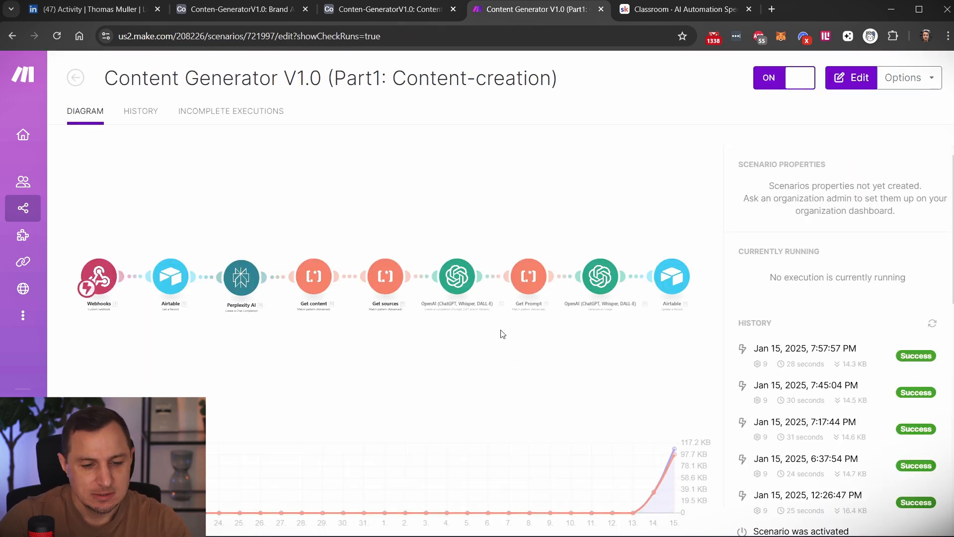
{"action": "left_click", "coordinate": [717, 244]}
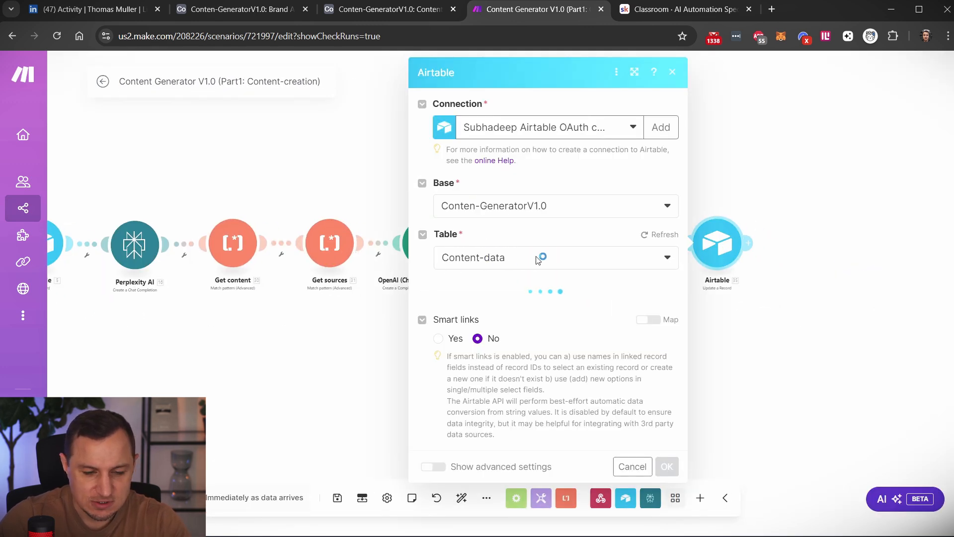
{"action": "scroll", "coordinate": [543, 298], "scroll_direction": "down", "scroll_amount": 4}
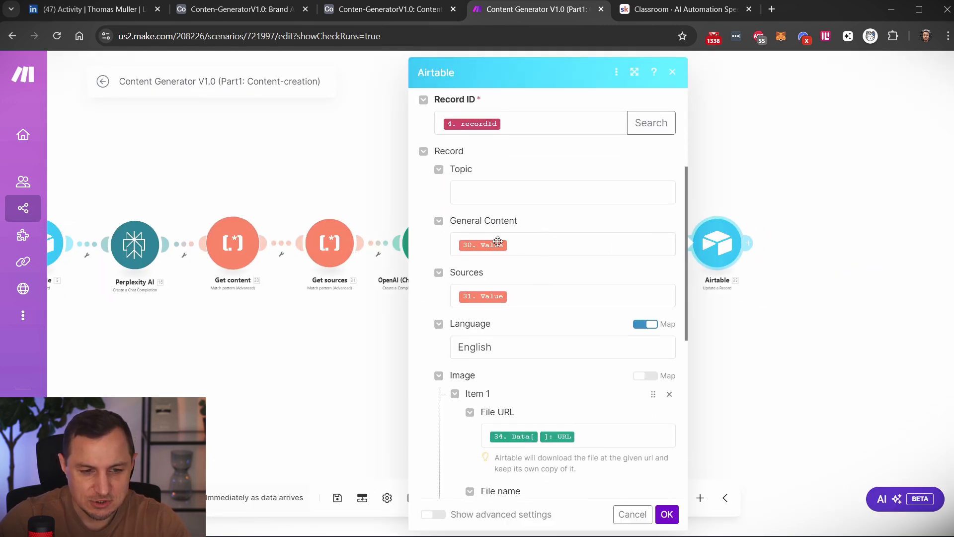
{"action": "scroll", "coordinate": [509, 298], "scroll_direction": "down", "scroll_amount": 3}
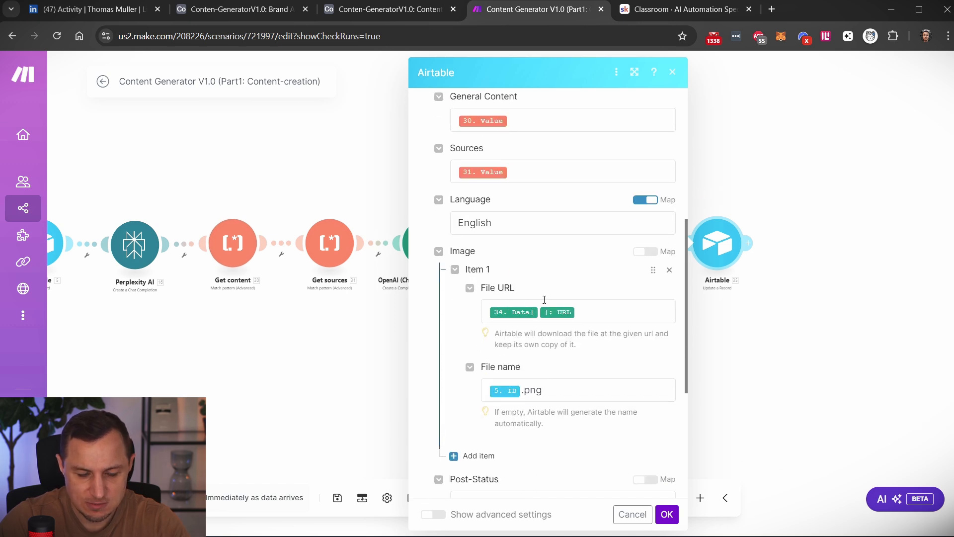
{"action": "scroll", "coordinate": [544, 300], "scroll_direction": "down", "scroll_amount": 3}
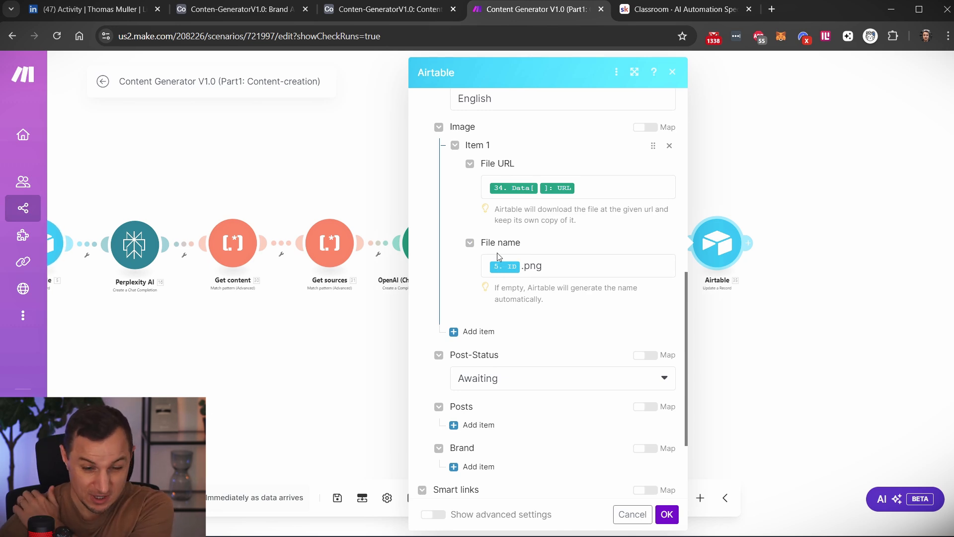
{"action": "left_click", "coordinate": [294, 145]}
Switch to Airtable and look at the Generate Content automation and the Content-data table.
{"action": "left_click", "coordinate": [234, 9]}
{"action": "left_click", "coordinate": [382, 9]}
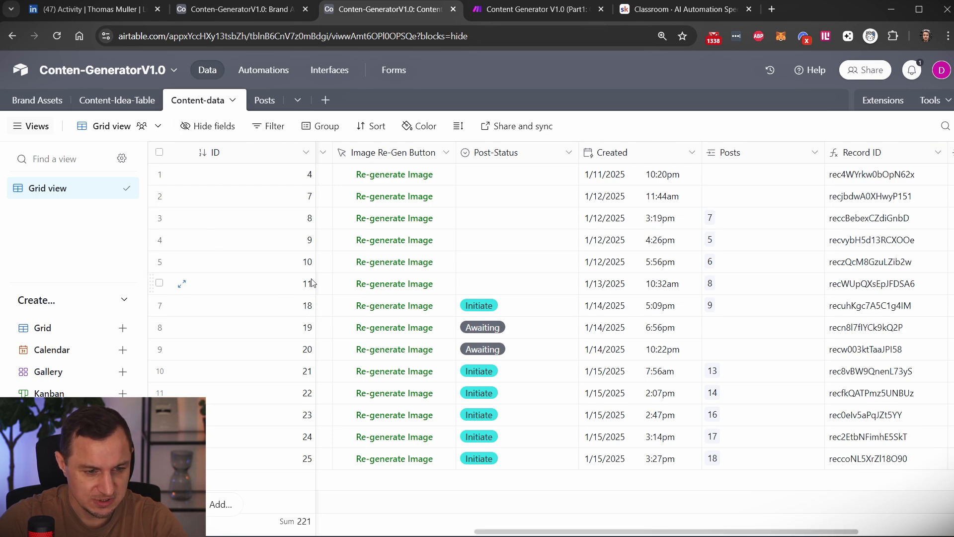
{"action": "left_click", "coordinate": [215, 10]}
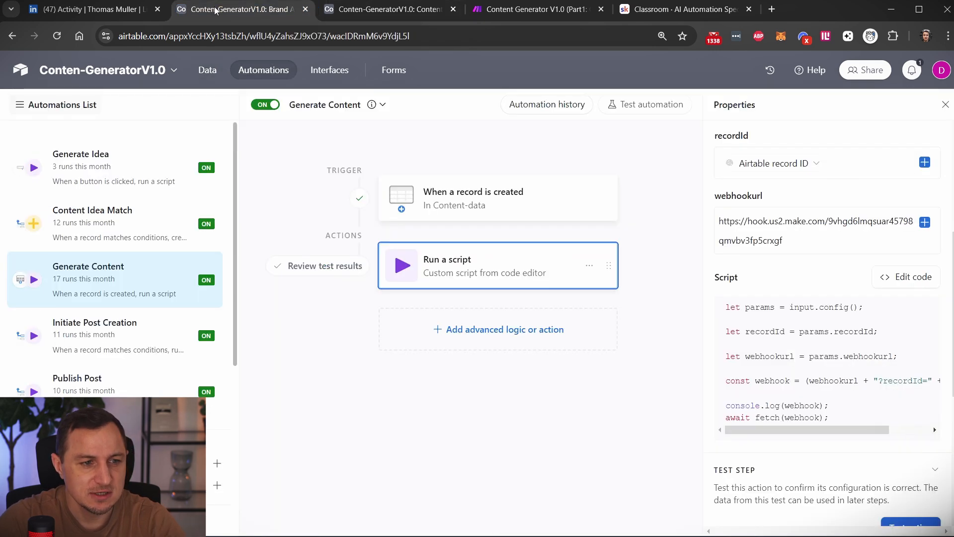
{"action": "left_click", "coordinate": [392, 15]}
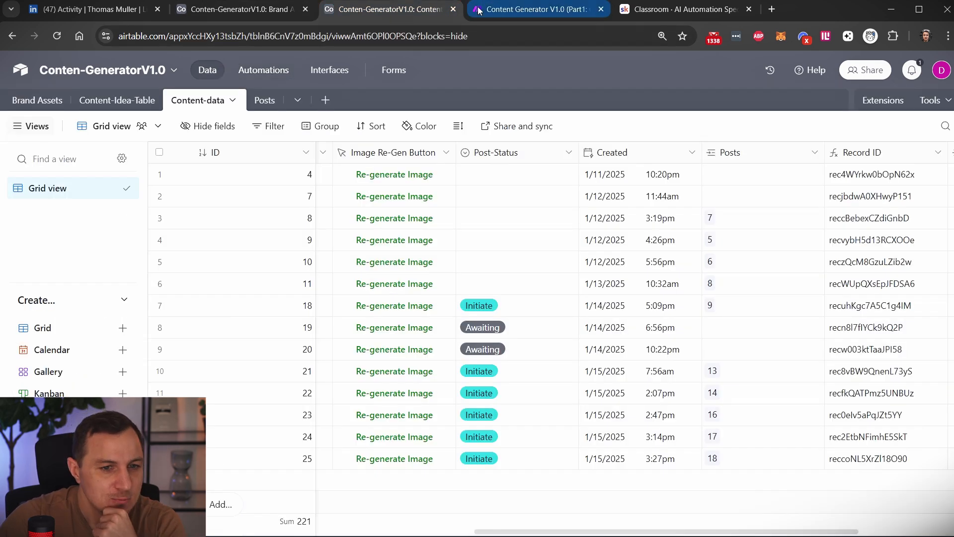
Switch back to Make and reopen the Content Generator V1.0 (Part1: Content-creation) scenario from the list of all scenarios.
{"action": "left_click", "coordinate": [479, 11]}
{"action": "left_click", "coordinate": [103, 82]}
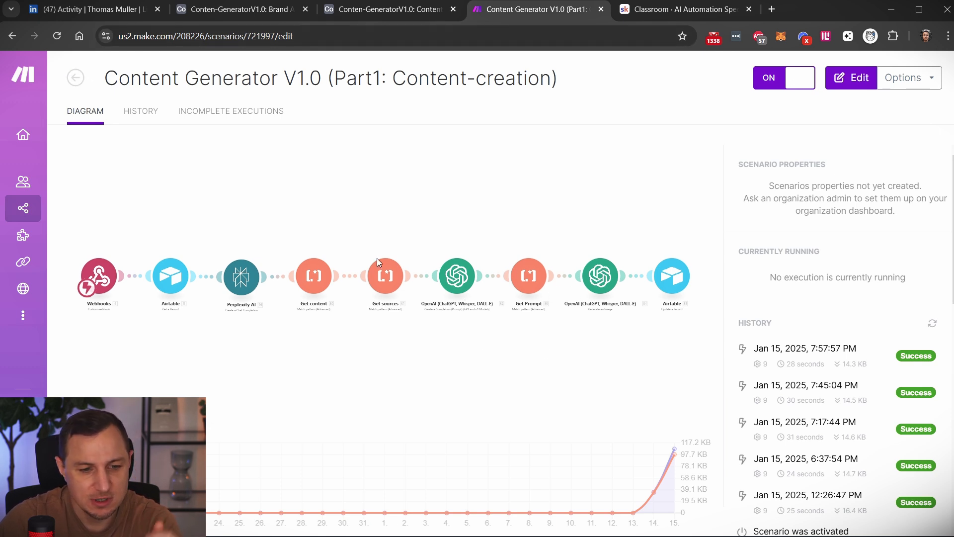
{"action": "left_click", "coordinate": [78, 83]}
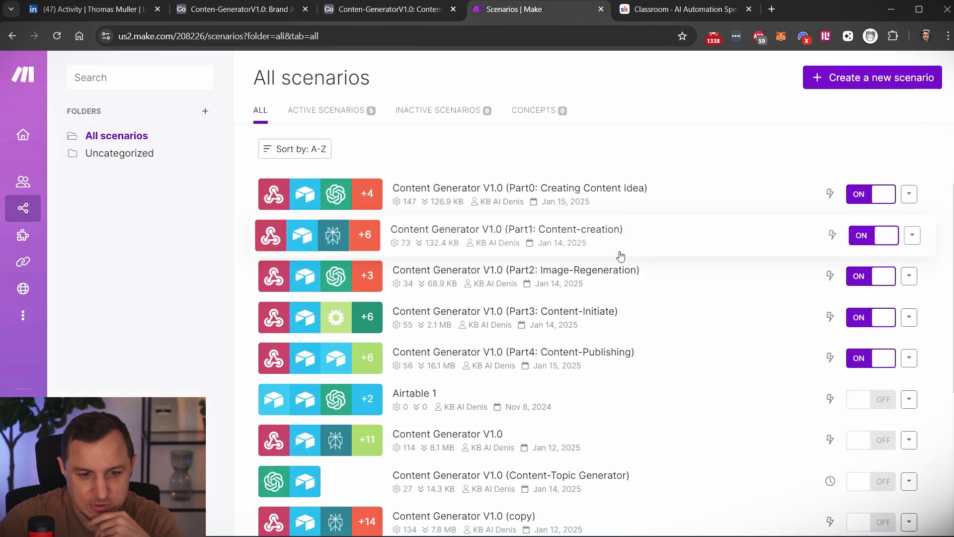
{"action": "left_click", "coordinate": [621, 256]}
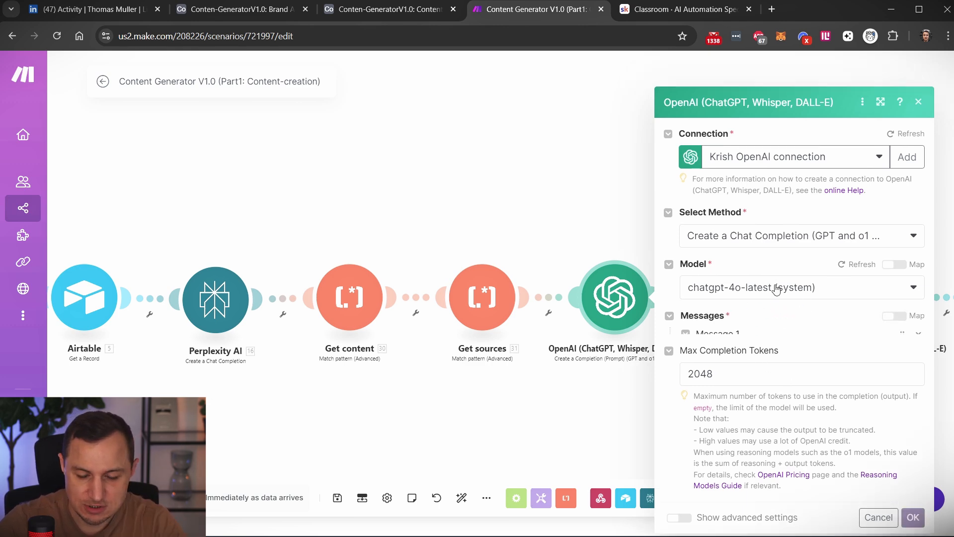
Review the OpenAI chat completion module's settings, close them, and look over the remaining modules up to the final Airtable Update a Record.
{"action": "scroll", "coordinate": [747, 328], "scroll_direction": "down", "scroll_amount": 3}
{"action": "left_click", "coordinate": [628, 191]}
{"action": "scroll", "coordinate": [580, 179], "scroll_direction": "right", "scroll_amount": 4}
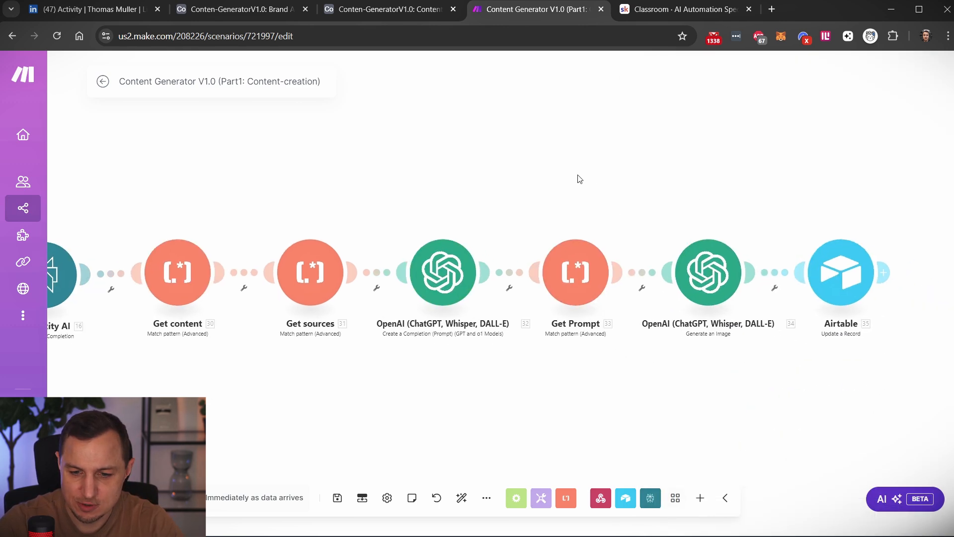
{"action": "scroll", "coordinate": [716, 271], "scroll_direction": "down", "scroll_amount": 2}
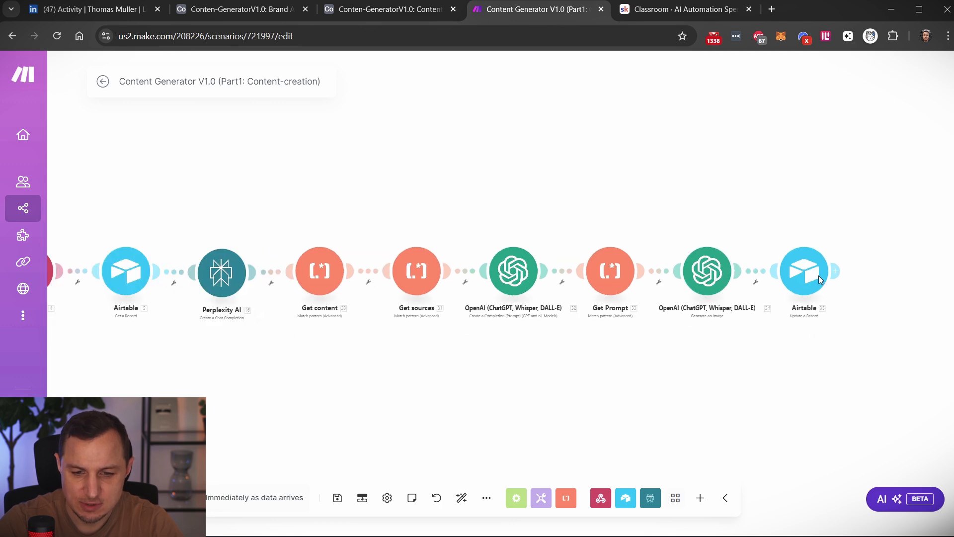
Leave the Part1 scenario and open the Content Generator V1.0 (Part2: Image-Regeneration) scenario from all scenarios in its editor.
{"action": "left_click", "coordinate": [103, 81]}
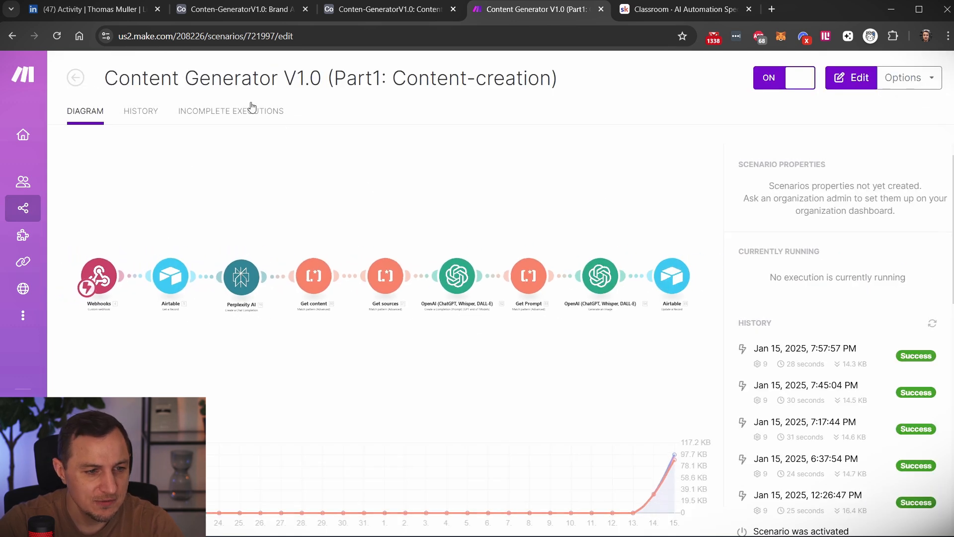
{"action": "left_click", "coordinate": [81, 78]}
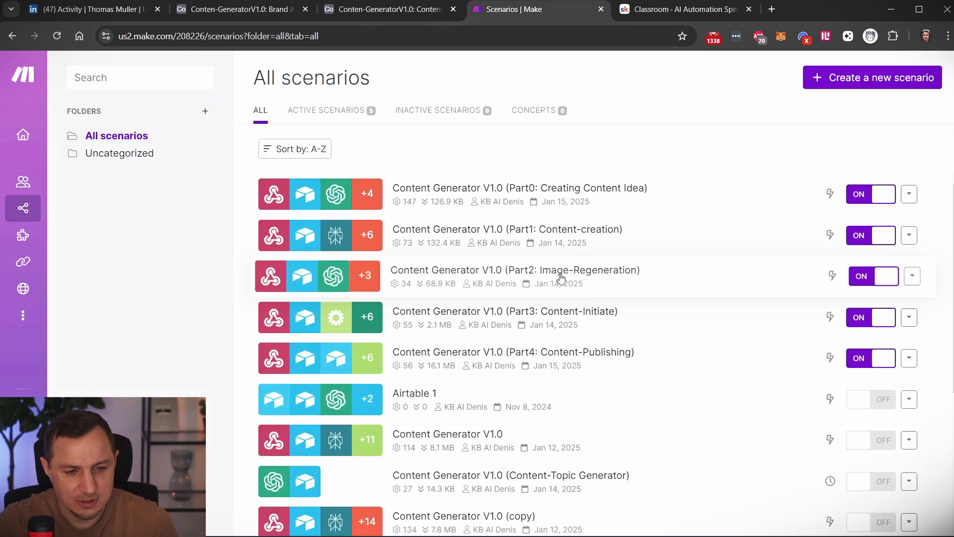
{"action": "left_click", "coordinate": [597, 274]}
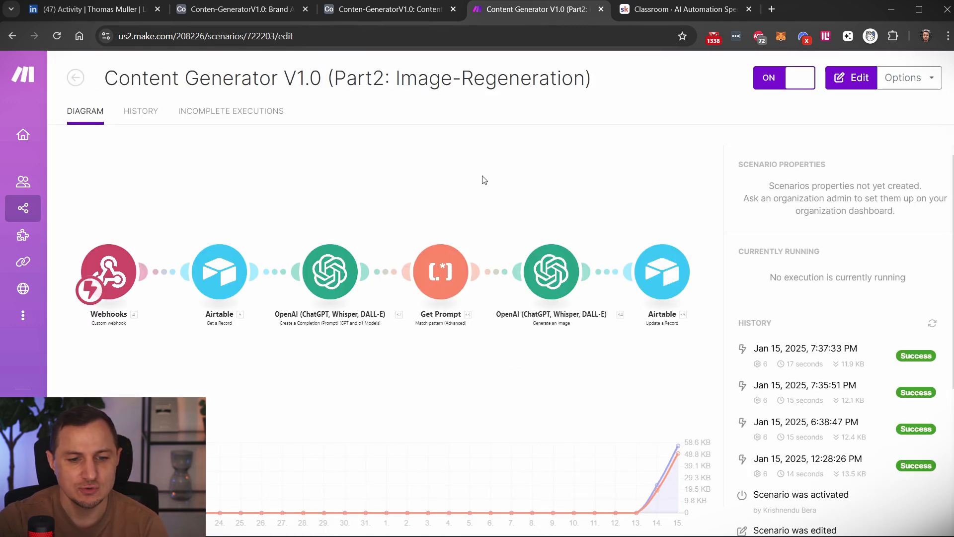
{"action": "left_click", "coordinate": [440, 162]}
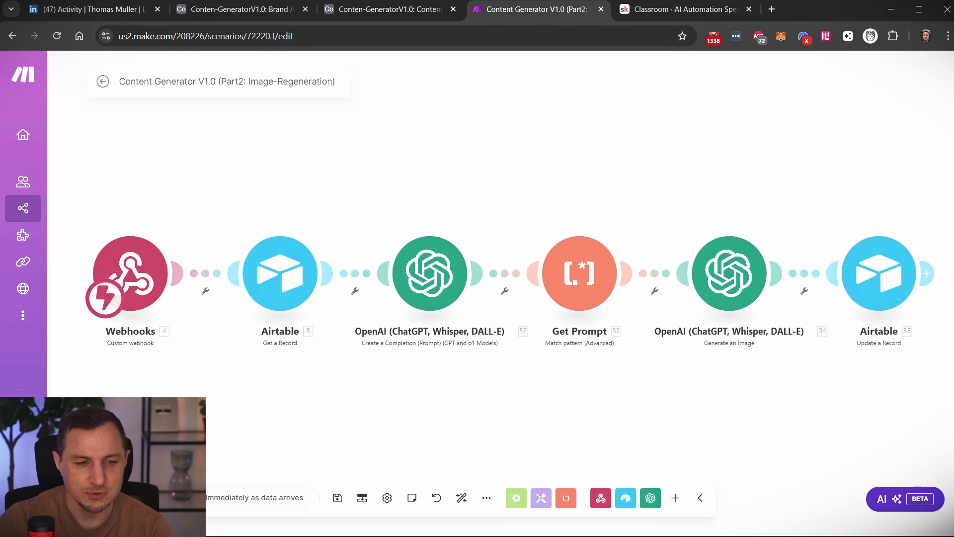
Switch to Airtable and open the Conten-GeneratorV1.0 base's published interface.
{"action": "left_click", "coordinate": [362, 11]}
{"action": "left_click", "coordinate": [266, 8]}
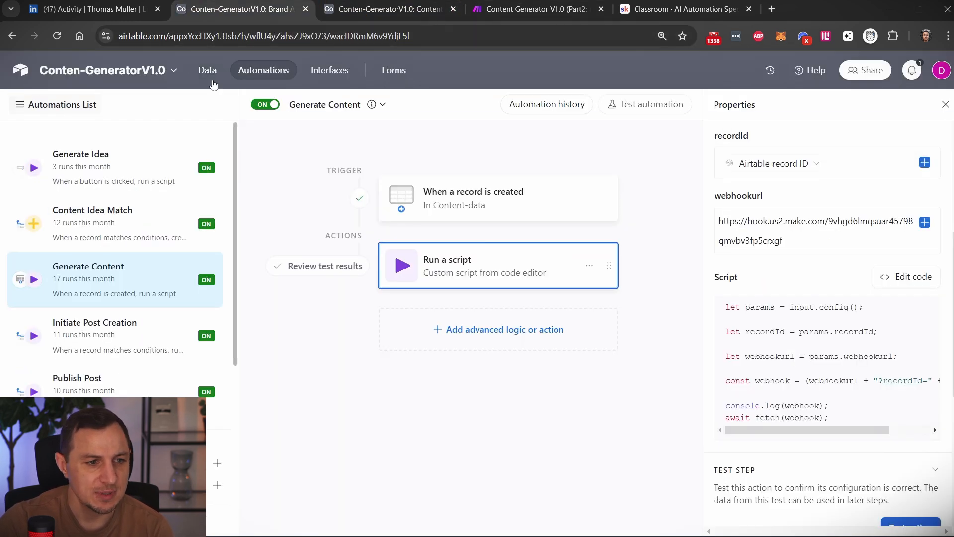
{"action": "left_click", "coordinate": [349, 73]}
{"action": "left_click", "coordinate": [354, 13]}
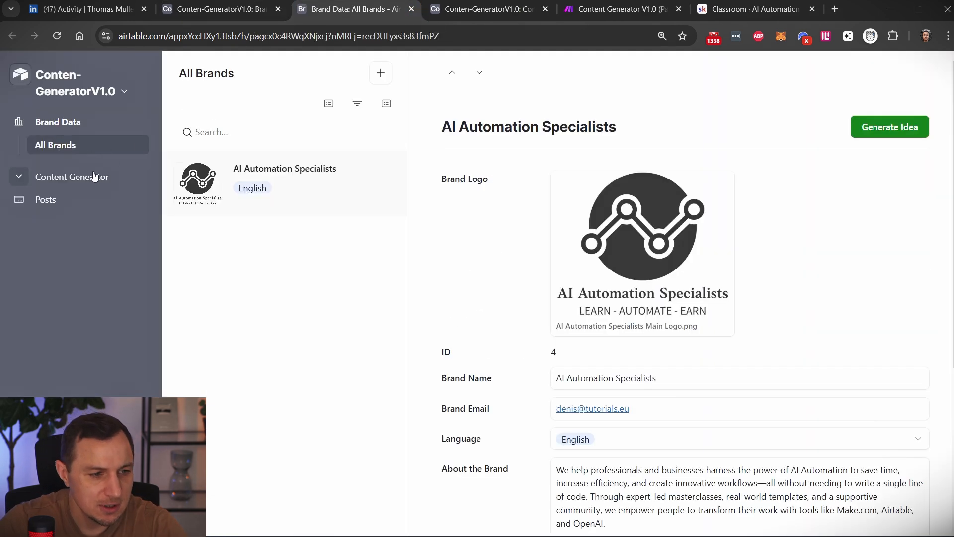
Open the Content Generator's Content Data page and review the image, topic, content and sources of the "How Influencers Can Save Hours with AI Tools" record.
{"action": "left_click", "coordinate": [92, 176]}
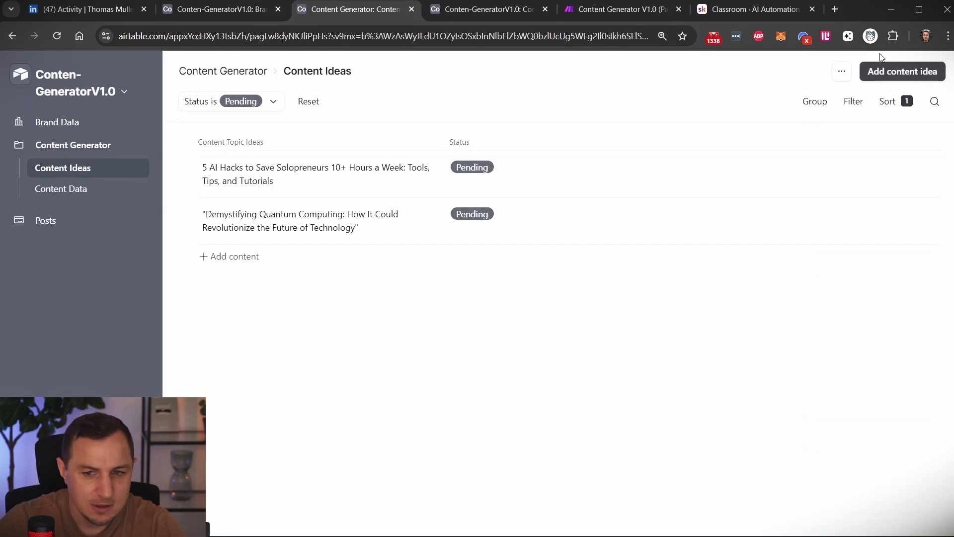
{"action": "left_click", "coordinate": [61, 189]}
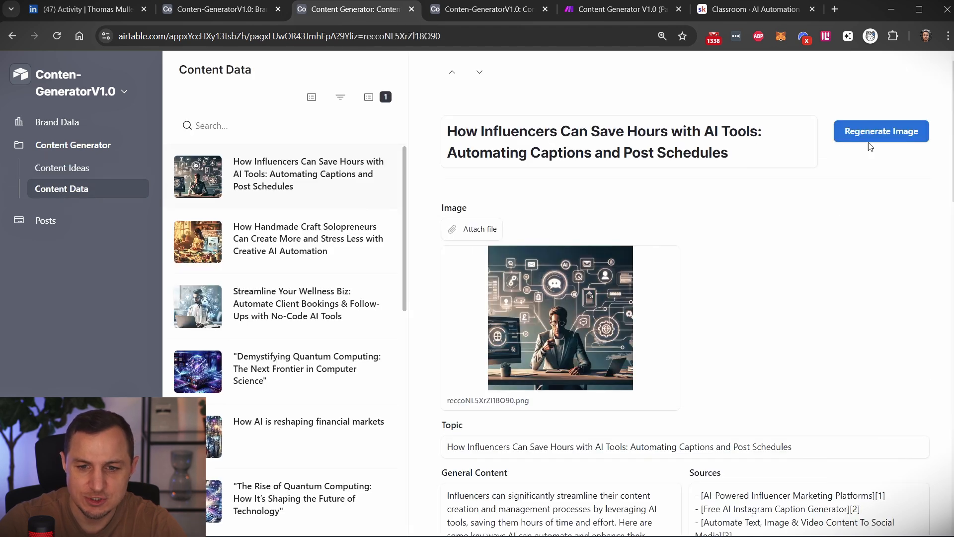
{"action": "scroll", "coordinate": [733, 341], "scroll_direction": "down", "scroll_amount": 3}
{"action": "scroll", "coordinate": [582, 276], "scroll_direction": "up", "scroll_amount": 3}
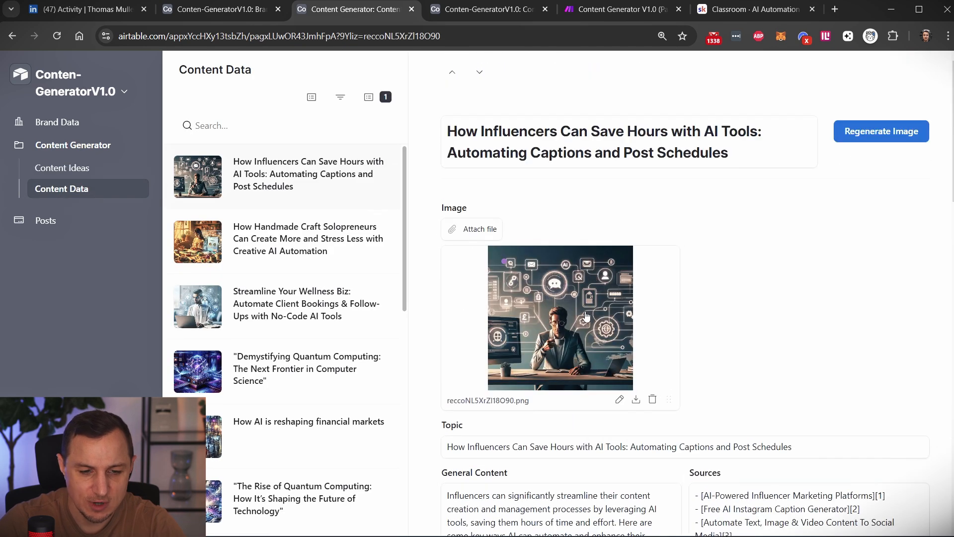
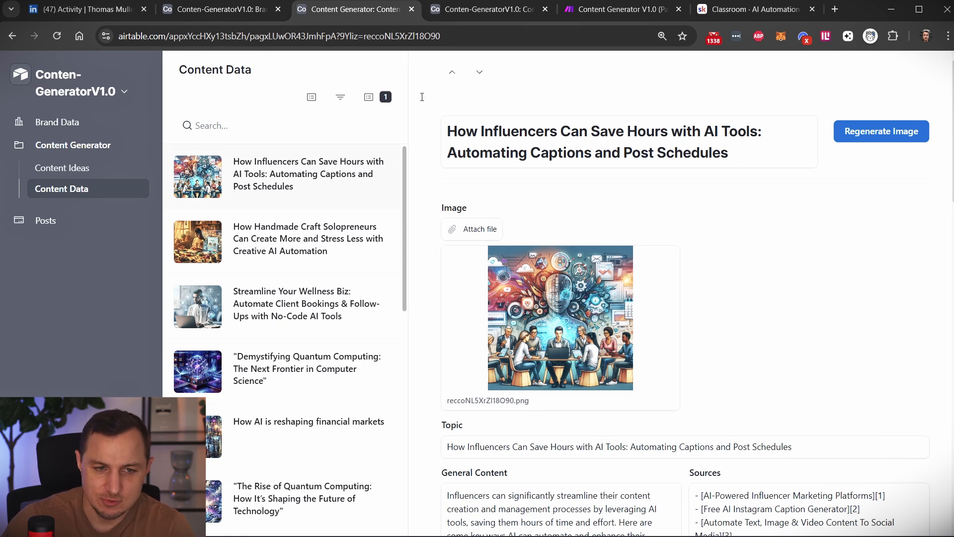
Switch to Make, leave the Part2 scenario, and open Content Generator V1.0 (Part3: Content-Initiate) in its editor.
{"action": "left_click", "coordinate": [648, 12]}
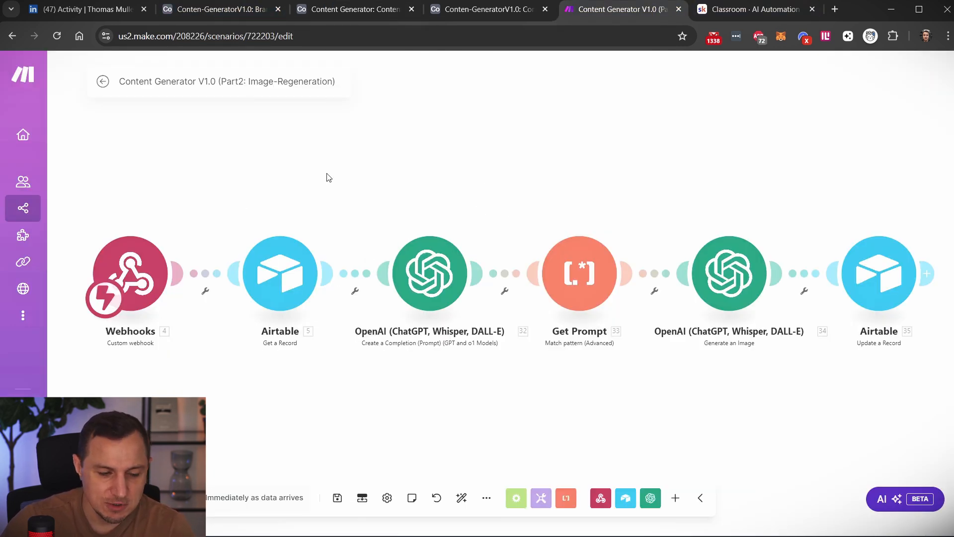
{"action": "left_click", "coordinate": [103, 81]}
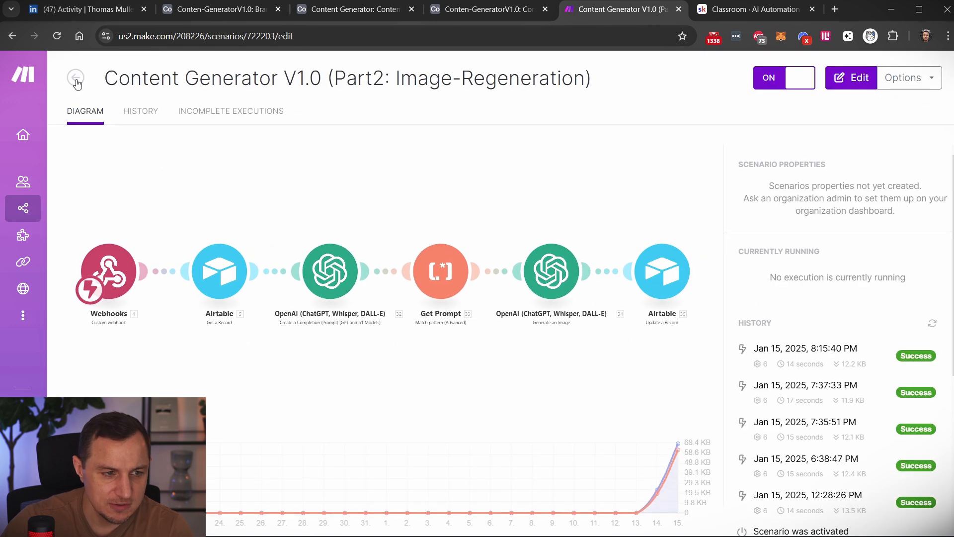
{"action": "left_click", "coordinate": [76, 80]}
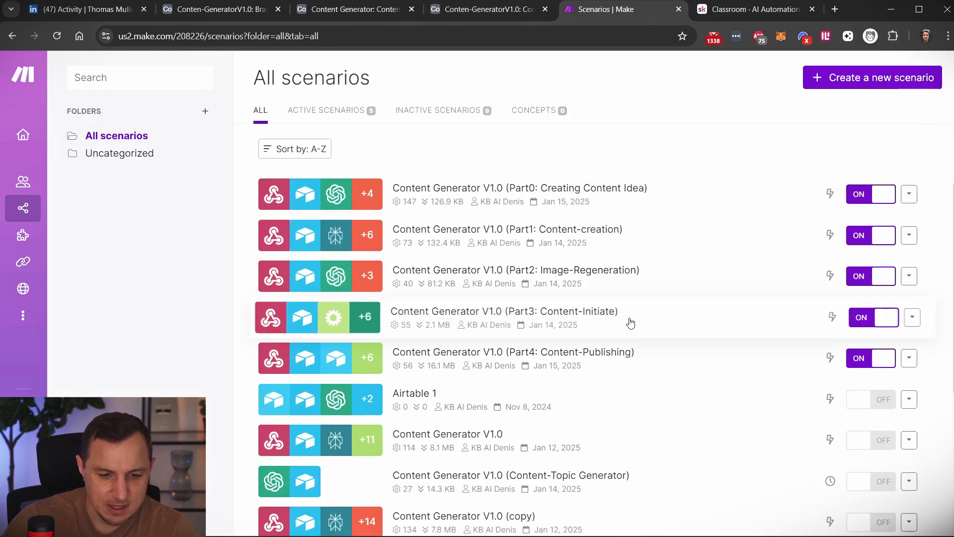
{"action": "left_click", "coordinate": [631, 323]}
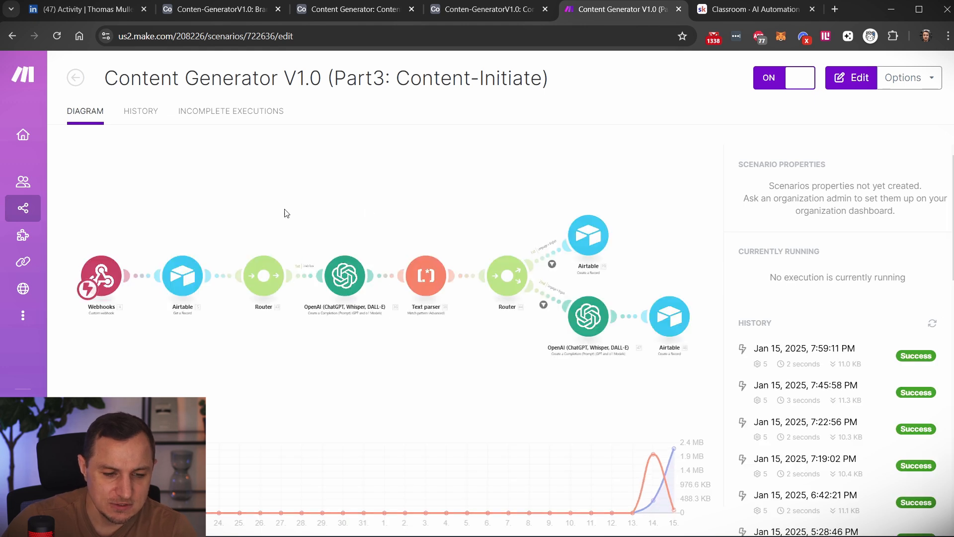
{"action": "left_click", "coordinate": [271, 178]}
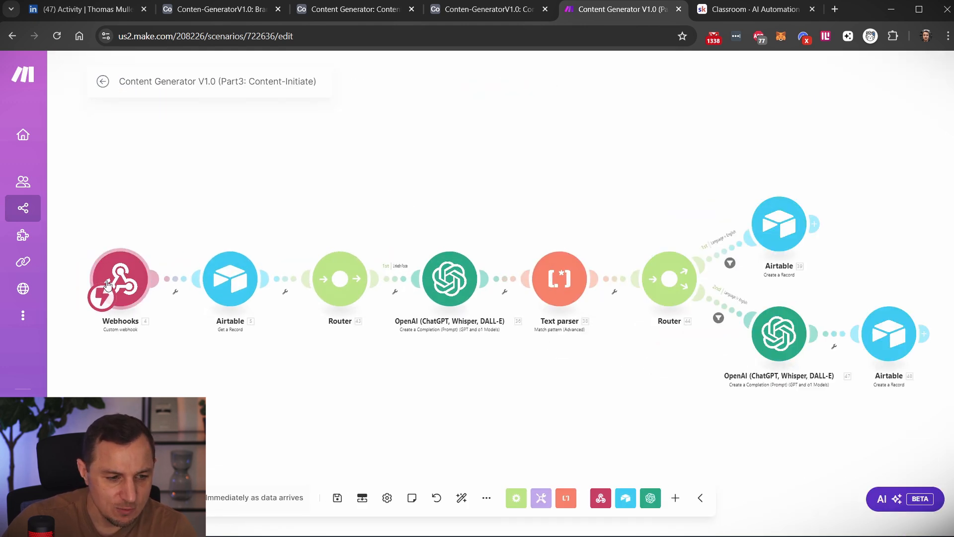
Switch to Airtable's automations and open the Initiate Post Creation automation.
{"action": "left_click", "coordinate": [331, 14]}
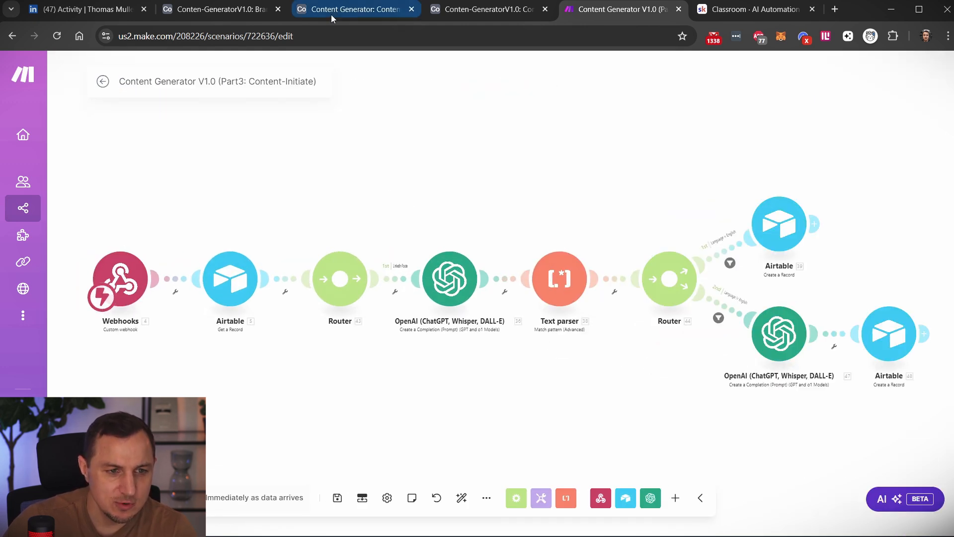
{"action": "left_click", "coordinate": [219, 9]}
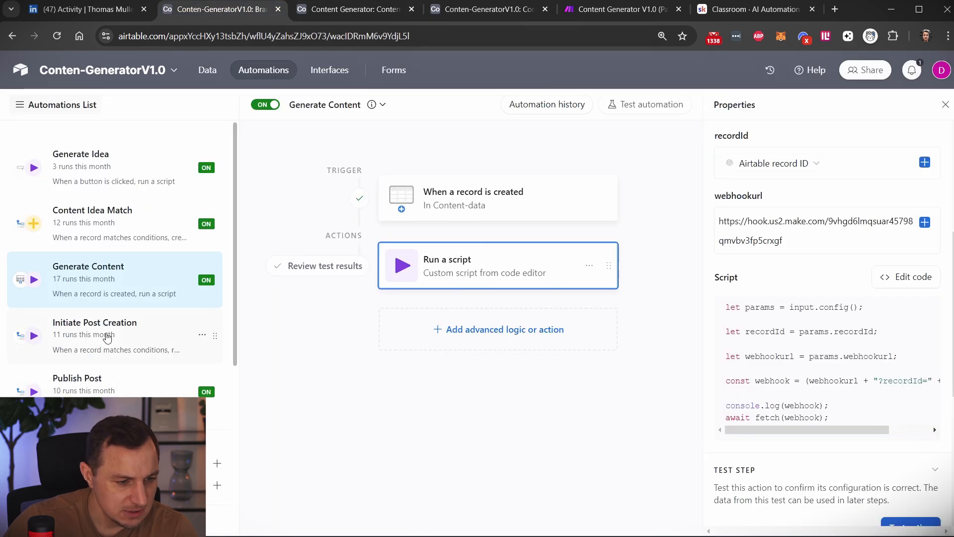
{"action": "left_click", "coordinate": [124, 317]}
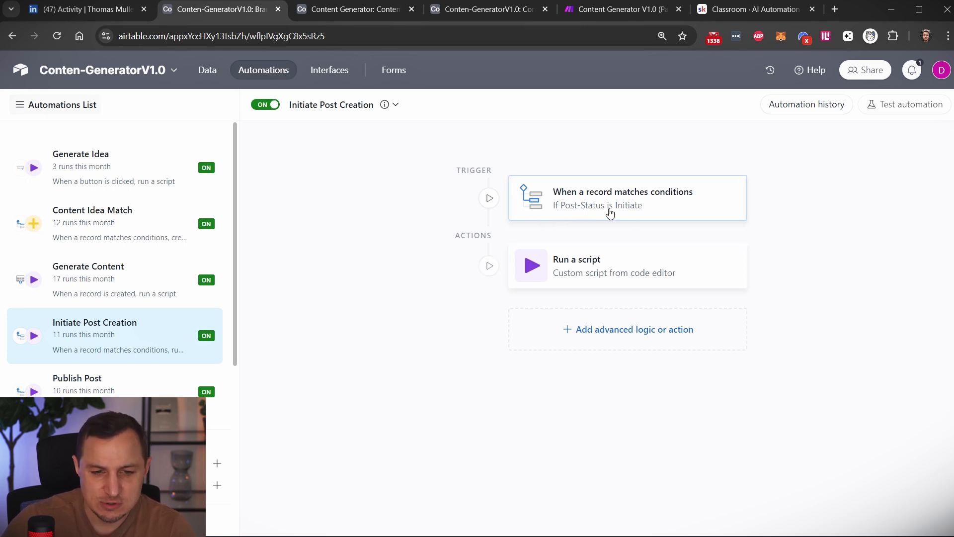
View the Post-Status options of the influencer AI tools record on the interface's Content Data page, passing through the Content-data table.
{"action": "left_click", "coordinate": [490, 9]}
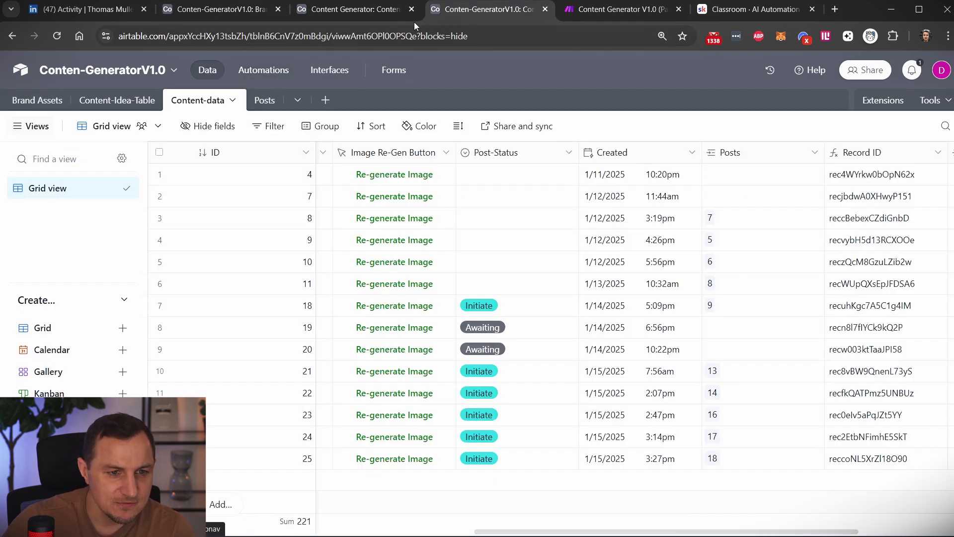
{"action": "left_click", "coordinate": [355, 12]}
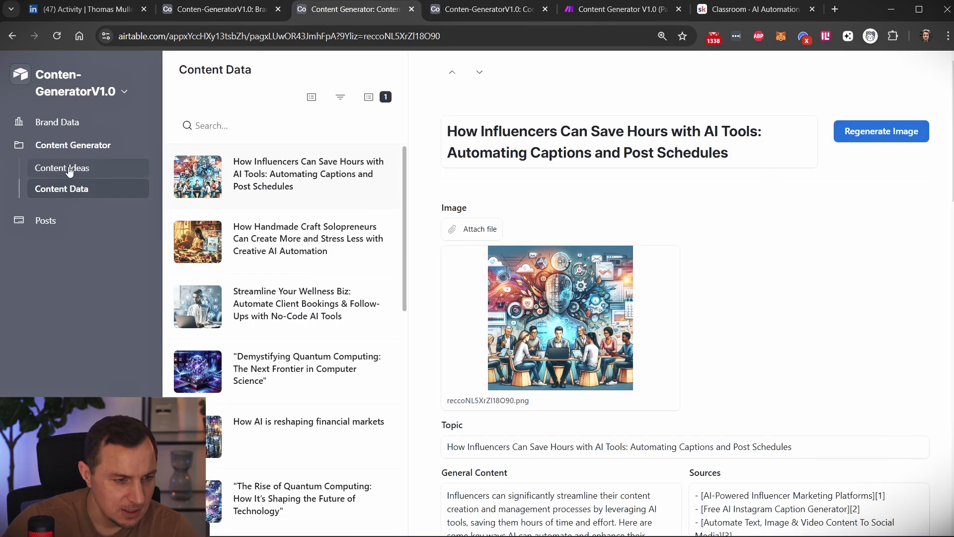
{"action": "scroll", "coordinate": [552, 330], "scroll_direction": "down", "scroll_amount": 10}
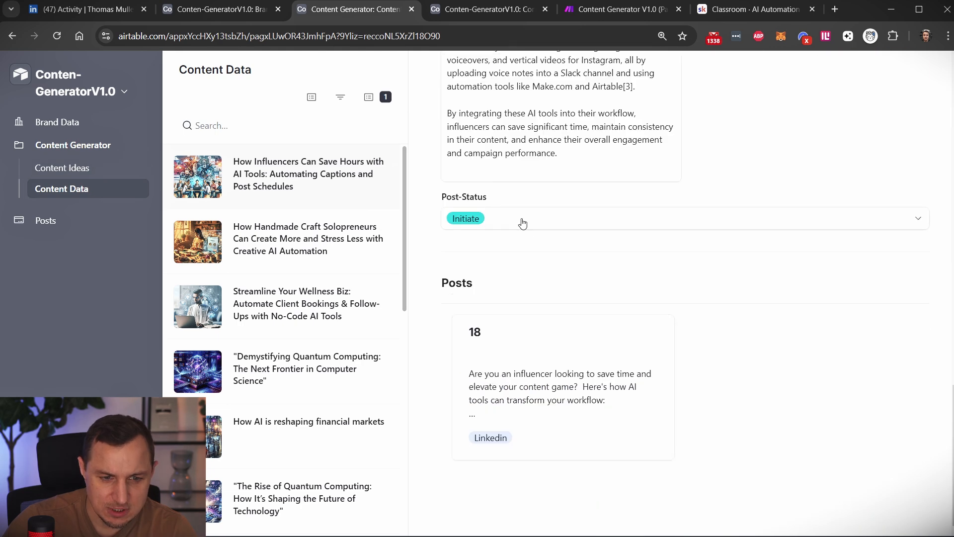
{"action": "left_click", "coordinate": [522, 221]}
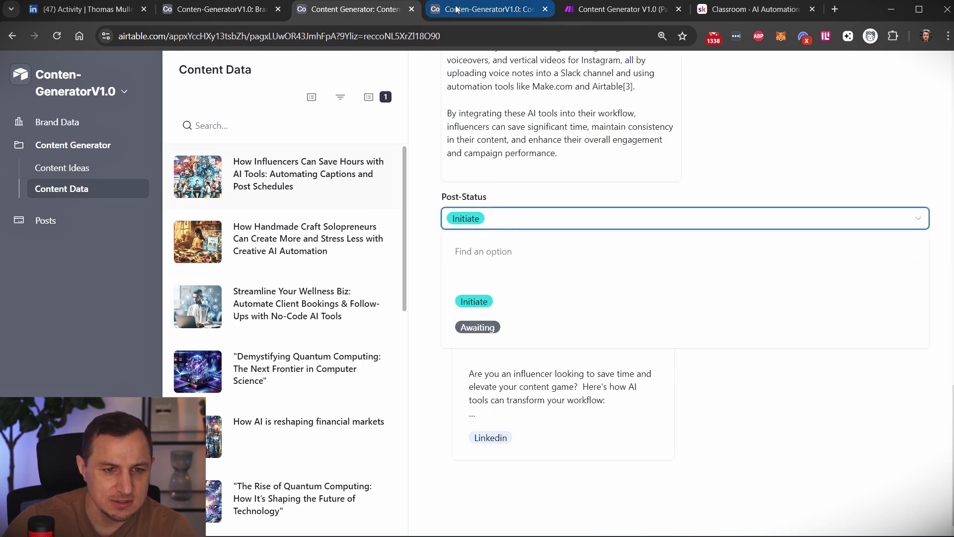
{"action": "left_click", "coordinate": [487, 9]}
Return to the Initiate Post Creation automation and inspect its Run a script action, selecting the webhook URL.
{"action": "left_click", "coordinate": [224, 9]}
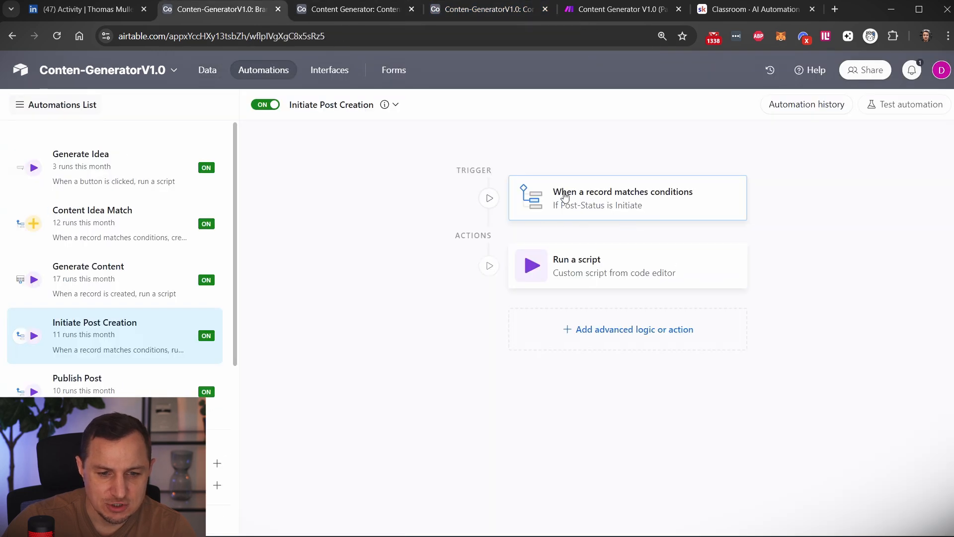
{"action": "left_click", "coordinate": [590, 272]}
{"action": "scroll", "coordinate": [819, 370], "scroll_direction": "down", "scroll_amount": 3}
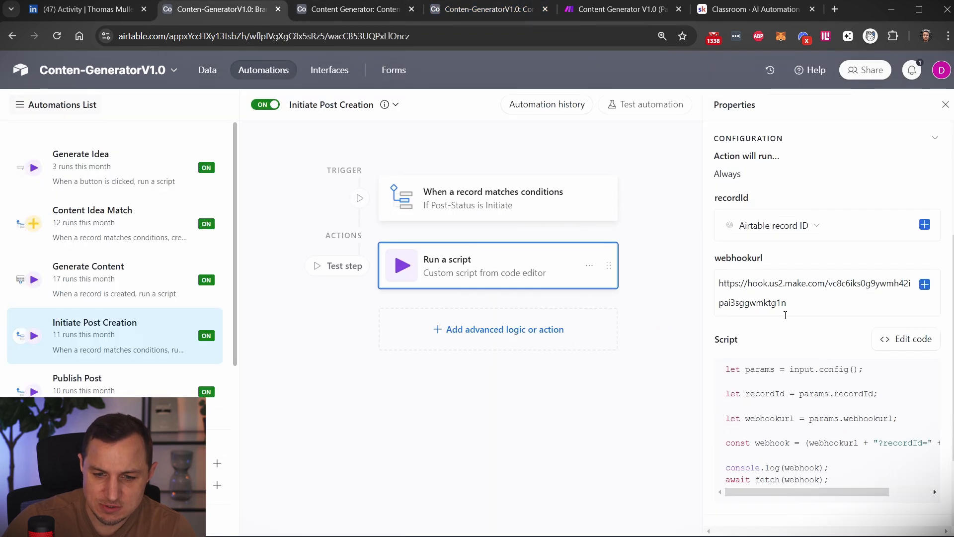
{"action": "left_click", "coordinate": [785, 305]}
{"action": "key", "text": "ctrl+a"}
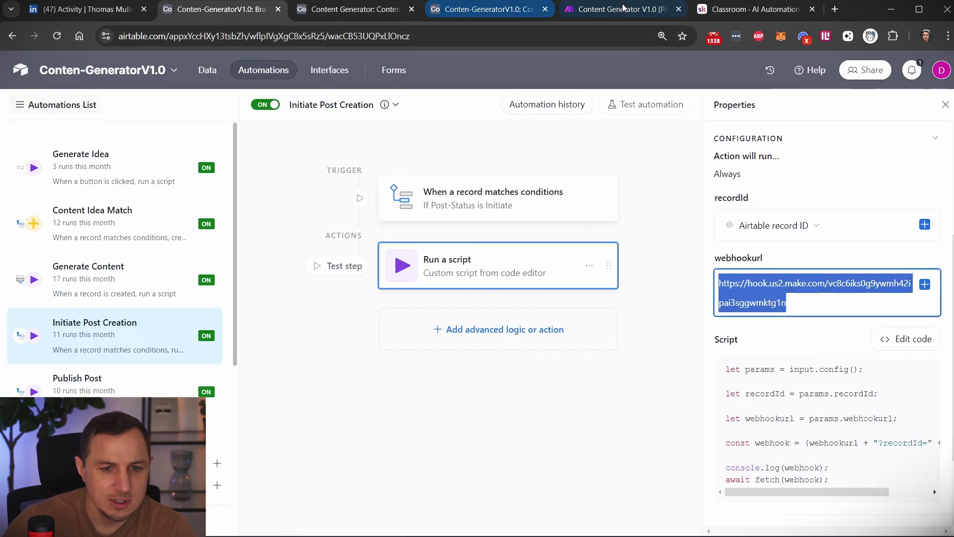
Switch to the Part3 scenario in Make, review the Airtable Get a Record module's settings, and close them.
{"action": "left_click", "coordinate": [622, 9]}
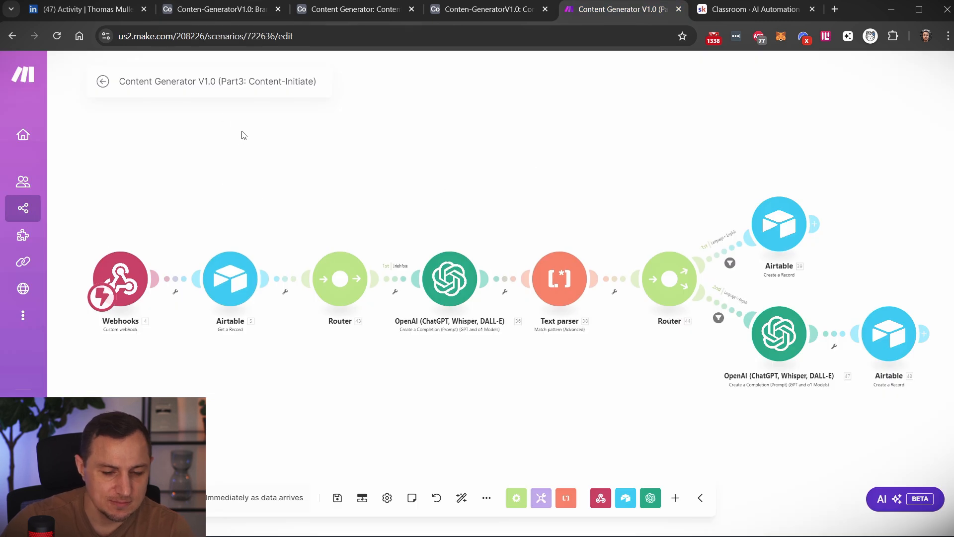
{"action": "left_click", "coordinate": [214, 280]}
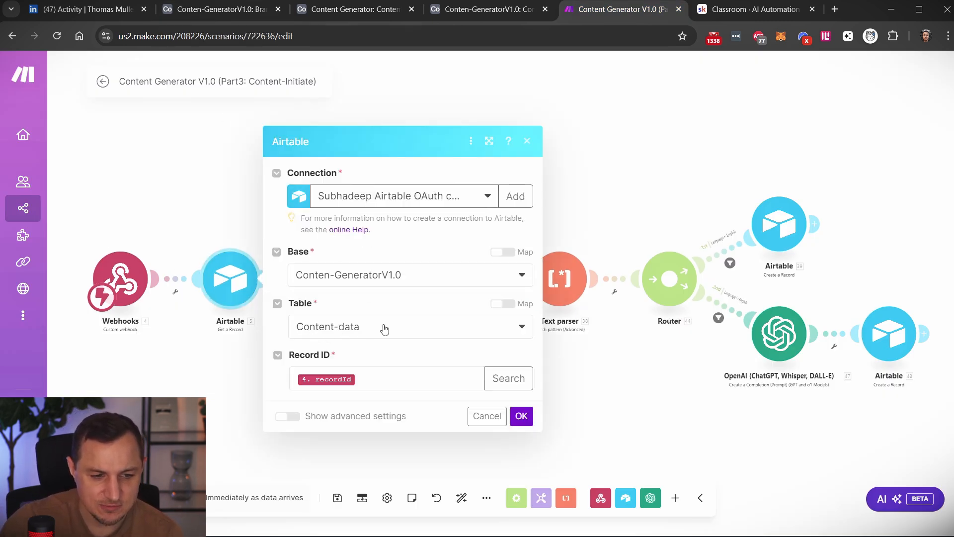
{"action": "left_click", "coordinate": [527, 140]}
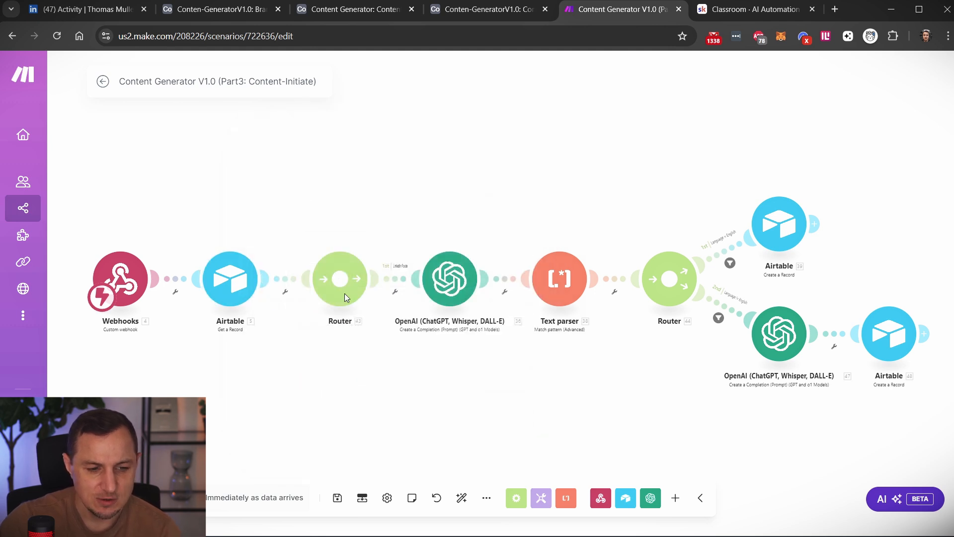
Add a second, empty route to the first router to illustrate where another platform's branch would go.
{"action": "scroll", "coordinate": [351, 293], "scroll_direction": "up", "scroll_amount": 2}
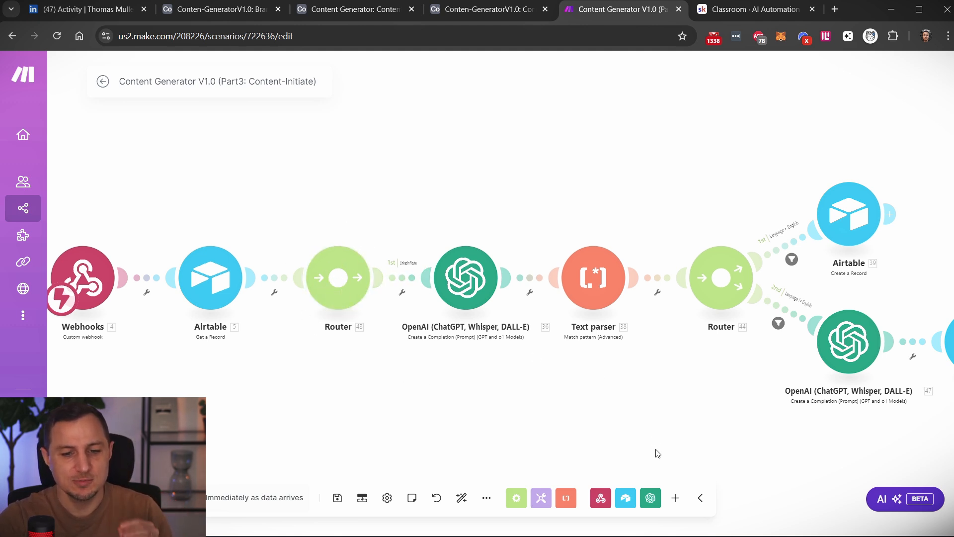
{"action": "left_click_drag", "start_coordinate": [609, 421], "coordinate": [481, 373]}
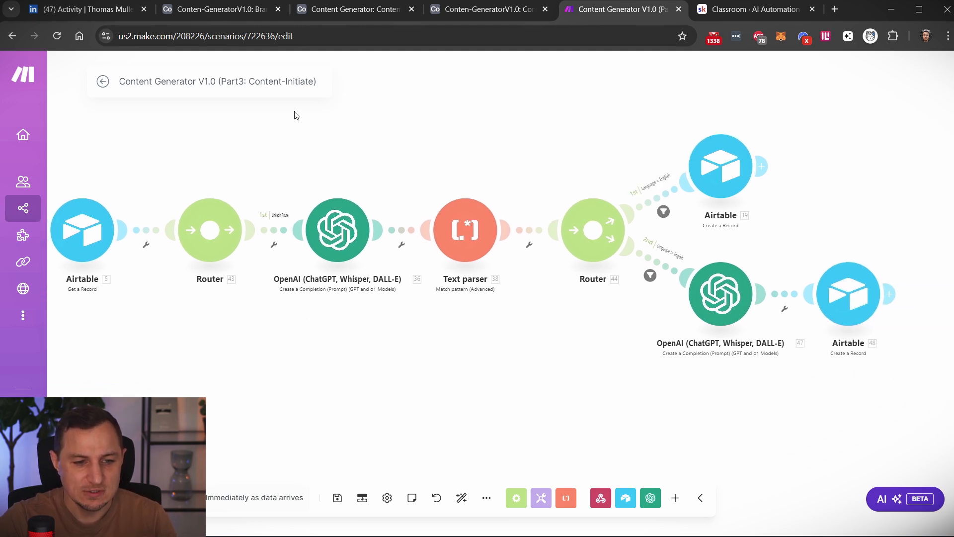
{"action": "left_click_drag", "start_coordinate": [294, 114], "coordinate": [914, 401]}
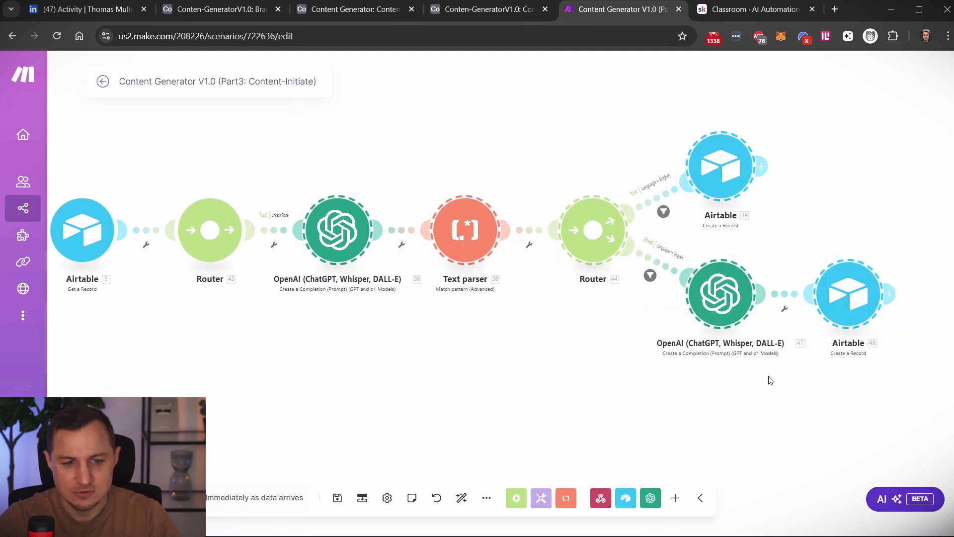
{"action": "left_click", "coordinate": [206, 226]}
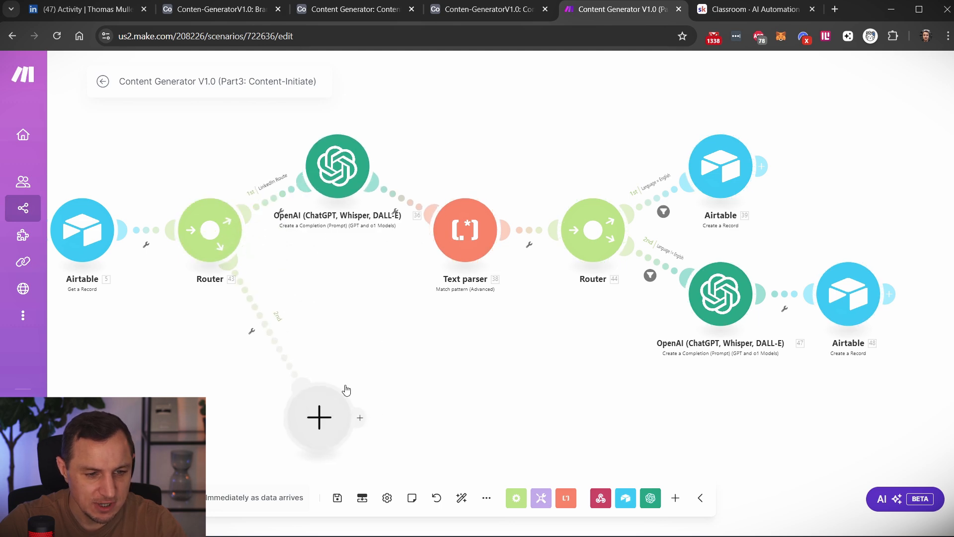
{"action": "left_click_drag", "start_coordinate": [297, 116], "coordinate": [923, 389]}
{"action": "scroll", "coordinate": [501, 414], "scroll_direction": "down", "scroll_amount": 2}
{"action": "left_click_drag", "start_coordinate": [403, 413], "coordinate": [412, 212]}
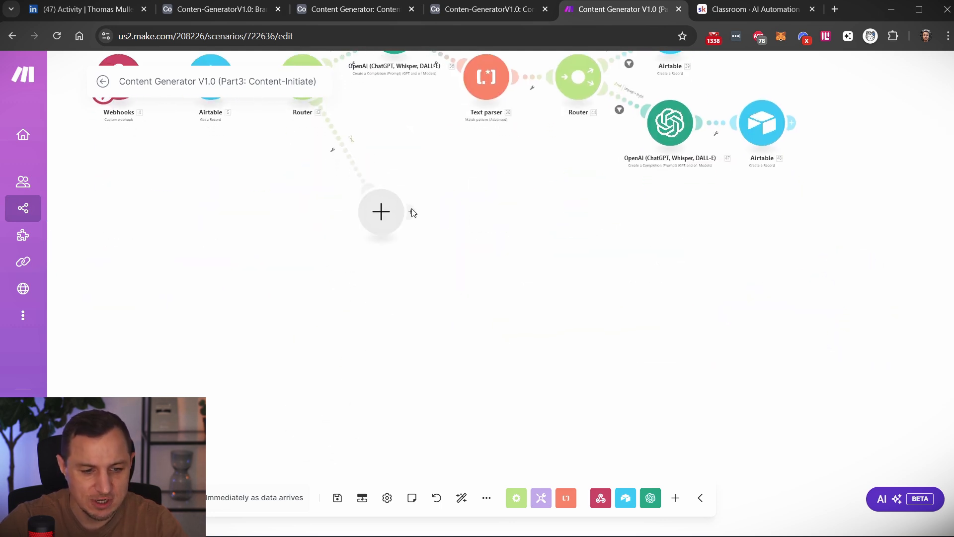
{"action": "left_click_drag", "start_coordinate": [333, 180], "coordinate": [857, 387]}
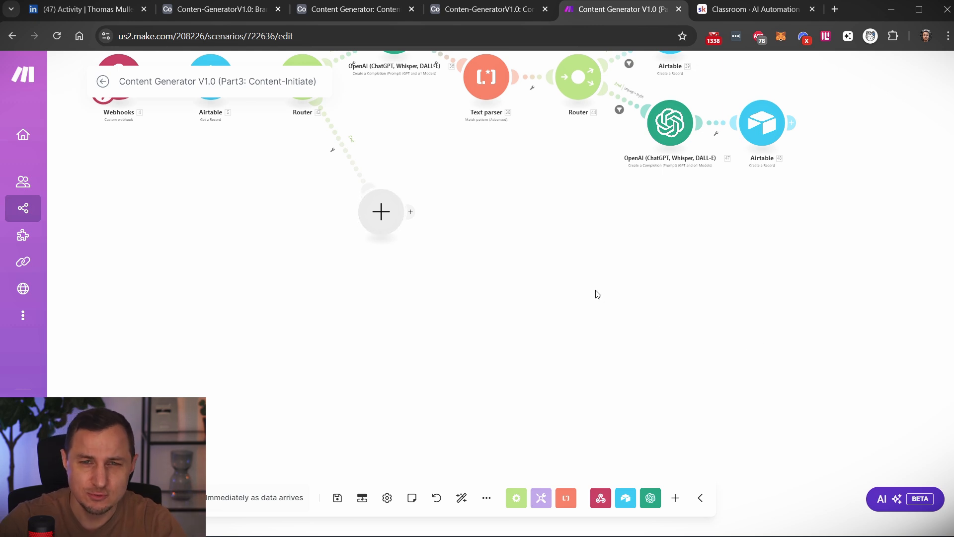
{"action": "left_click_drag", "start_coordinate": [512, 192], "coordinate": [502, 327]}
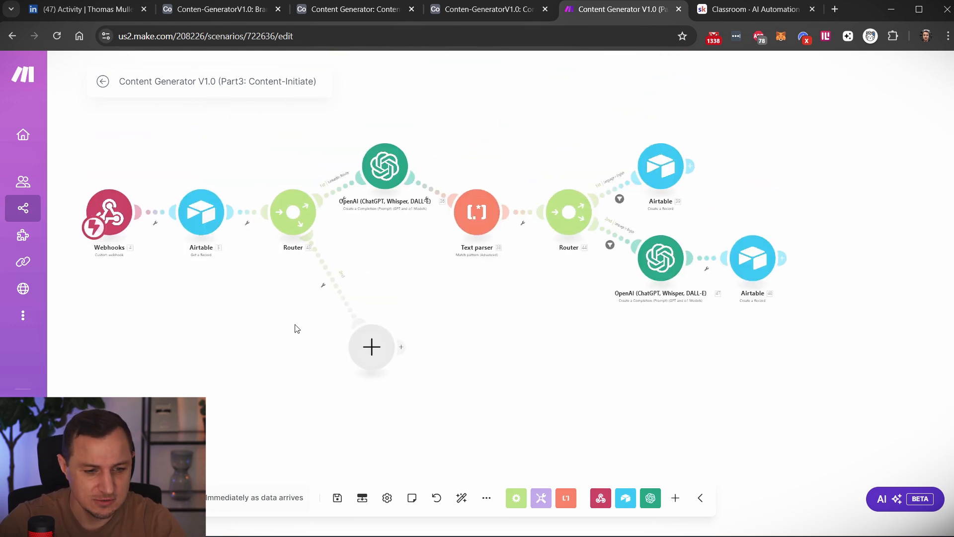
Delete the empty module on the first router's second route and auto-align the scenario.
{"action": "right_click", "coordinate": [365, 354]}
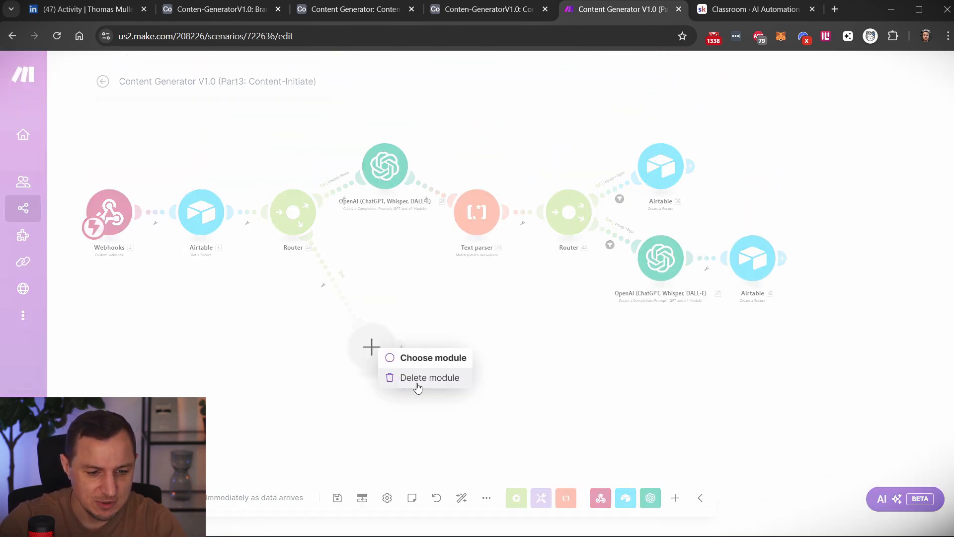
{"action": "left_click", "coordinate": [417, 379]}
{"action": "left_click", "coordinate": [461, 497]}
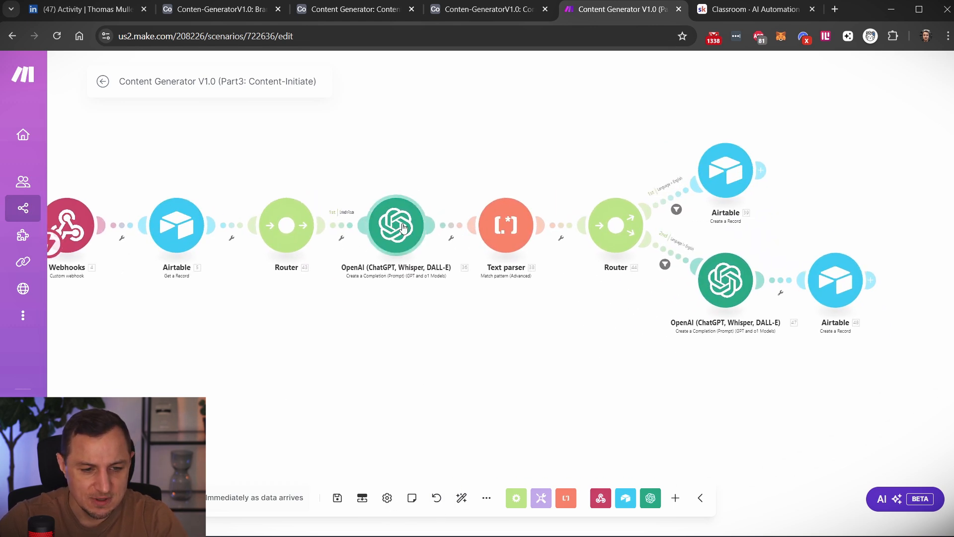
Open the first OpenAI chat completion module's settings and review the LinkedIn summary instructions in Message 1's text content.
{"action": "left_click", "coordinate": [404, 227]}
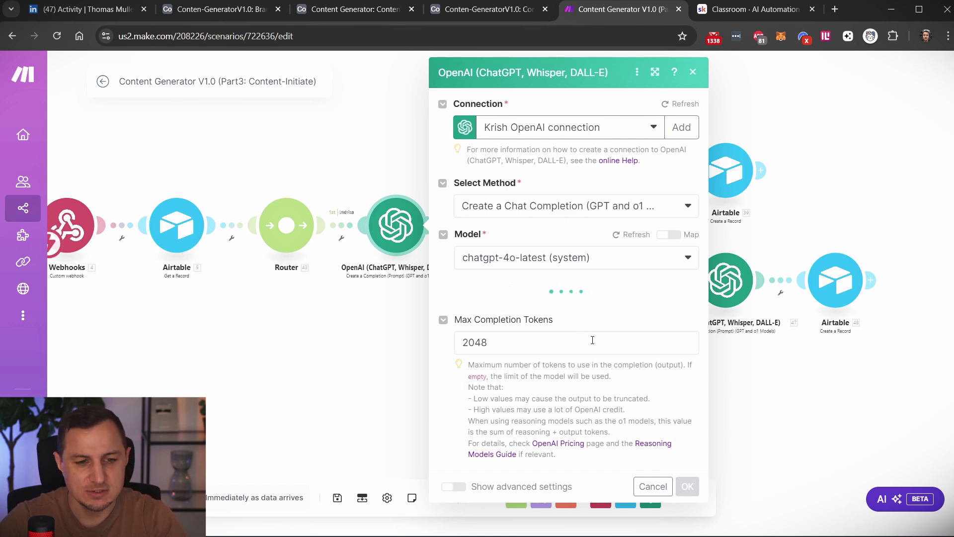
{"action": "scroll", "coordinate": [522, 298], "scroll_direction": "down", "scroll_amount": 3}
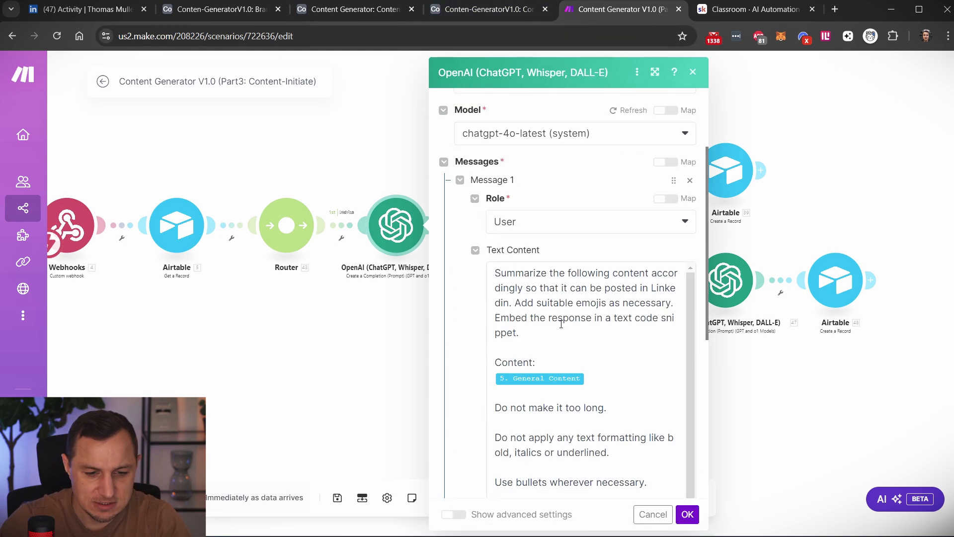
{"action": "scroll", "coordinate": [520, 297], "scroll_direction": "up", "scroll_amount": 1}
{"action": "left_click_drag", "start_coordinate": [503, 273], "coordinate": [554, 342]}
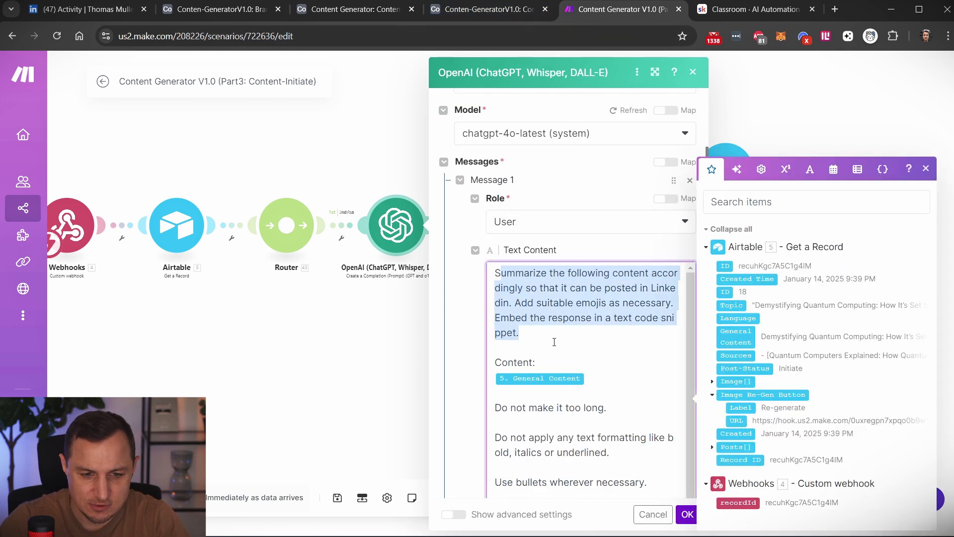
{"action": "left_click_drag", "start_coordinate": [575, 288], "coordinate": [585, 336]}
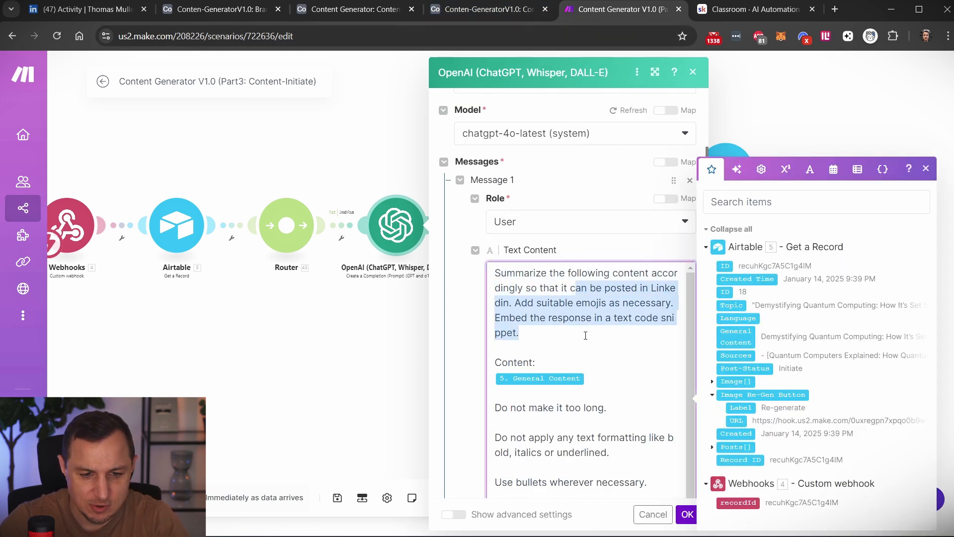
Examine the rest of the prompt, including the General Content variable and the example response format, and close the module settings.
{"action": "scroll", "coordinate": [582, 338], "scroll_direction": "down", "scroll_amount": 5}
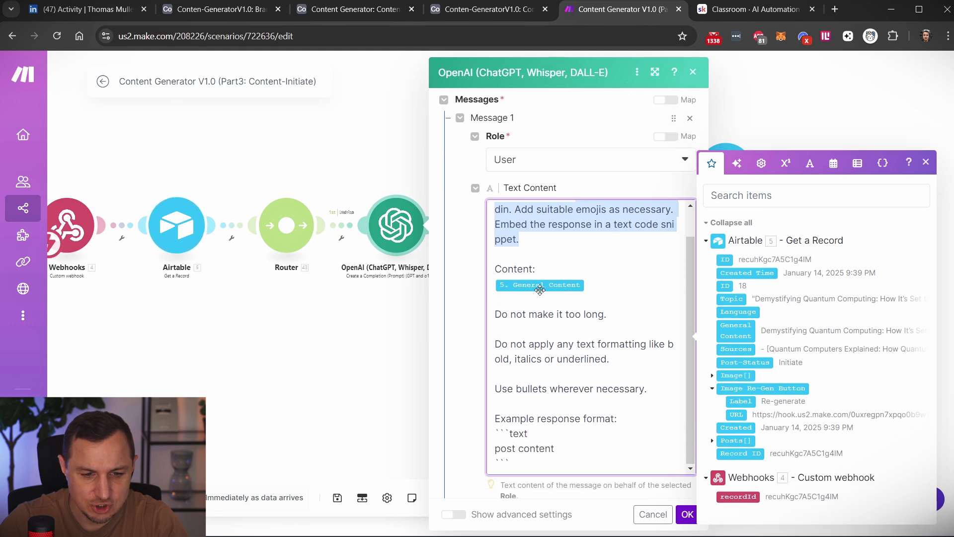
{"action": "left_click_drag", "start_coordinate": [531, 451], "coordinate": [494, 421]}
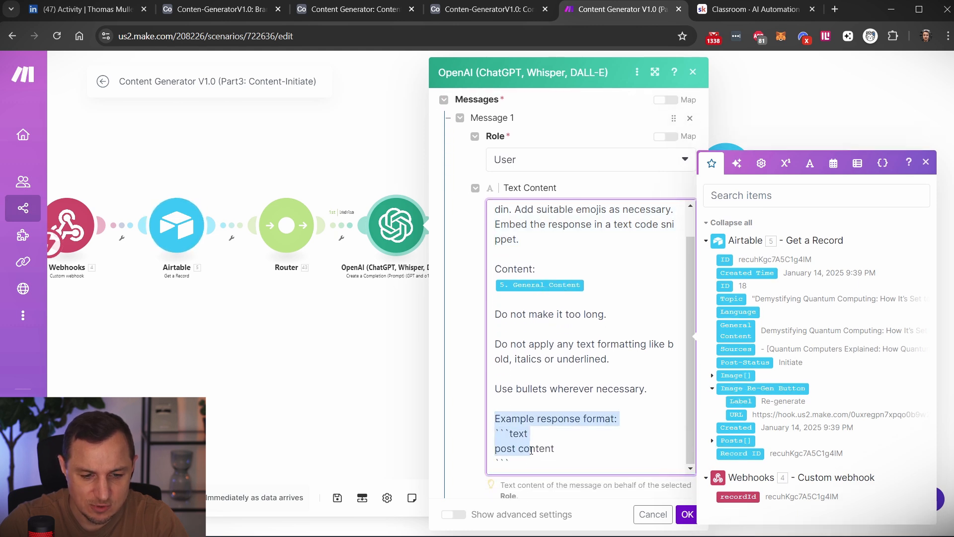
{"action": "left_click", "coordinate": [529, 461]}
{"action": "left_click_drag", "start_coordinate": [512, 462], "coordinate": [481, 425]}
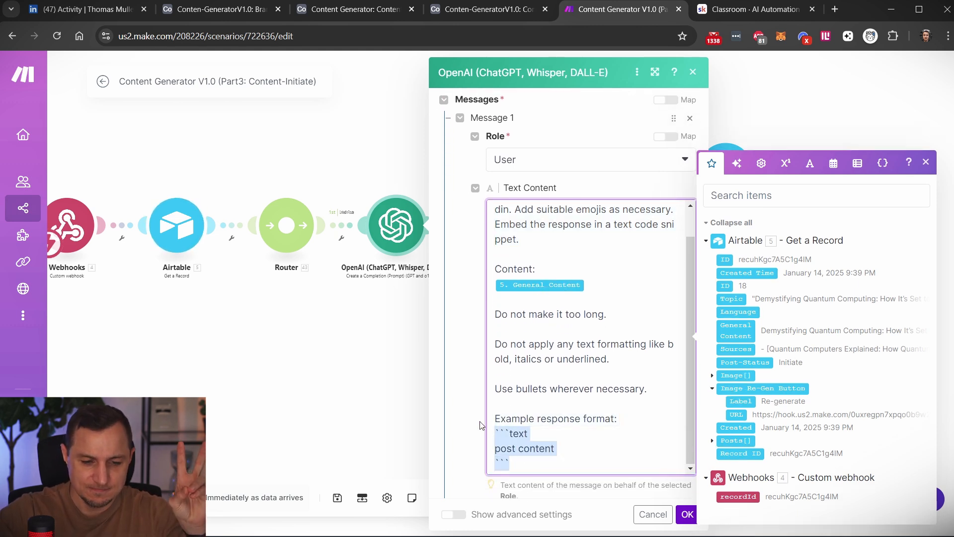
{"action": "left_click", "coordinate": [300, 411]}
Open the Text parser module, review its regular-expression pattern and mapped Result text, and close the settings.
{"action": "left_click", "coordinate": [506, 225]}
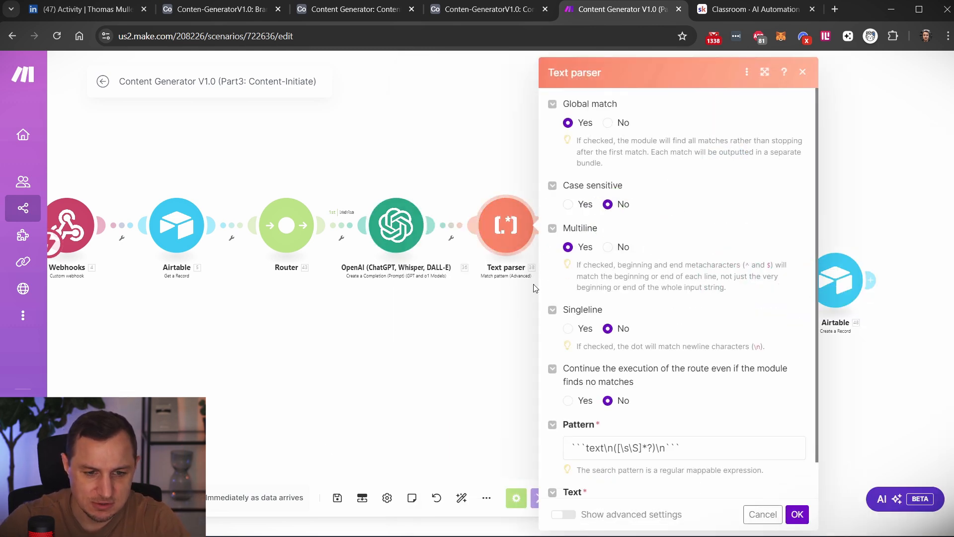
{"action": "scroll", "coordinate": [673, 337], "scroll_direction": "down", "scroll_amount": 1}
{"action": "left_click_drag", "start_coordinate": [682, 408], "coordinate": [573, 412]}
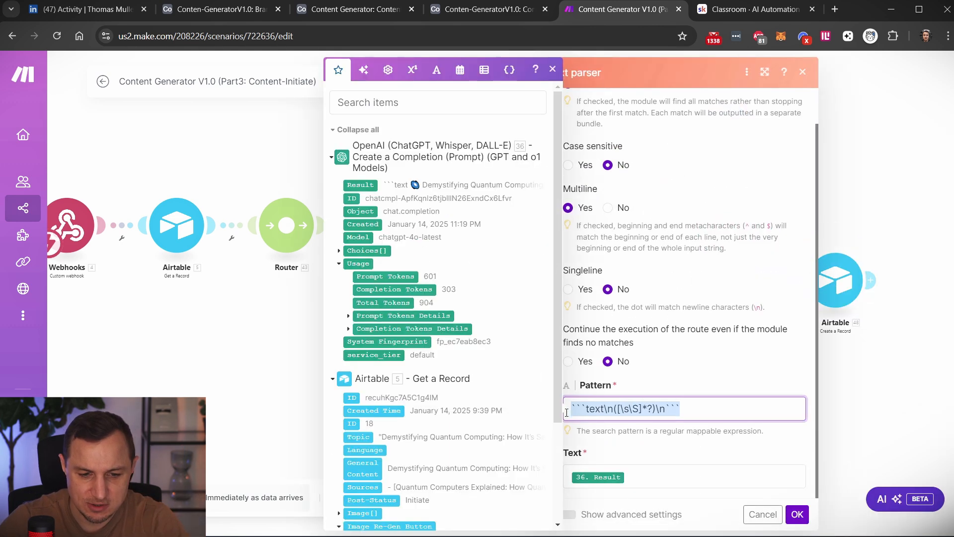
{"action": "left_click", "coordinate": [185, 373]}
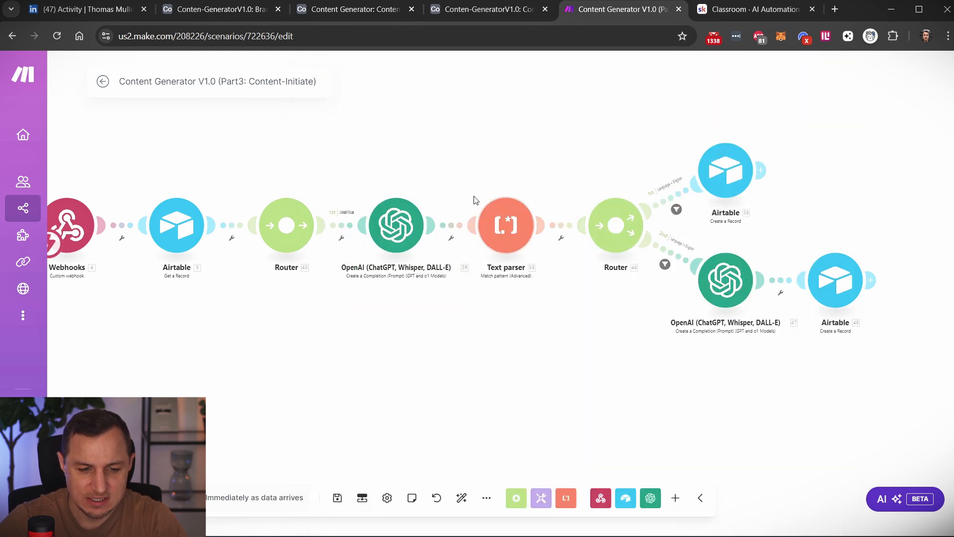
Review the Language filters on both routes after the second router and open the second route's OpenAI module settings.
{"action": "left_click_drag", "start_coordinate": [624, 373], "coordinate": [513, 419]}
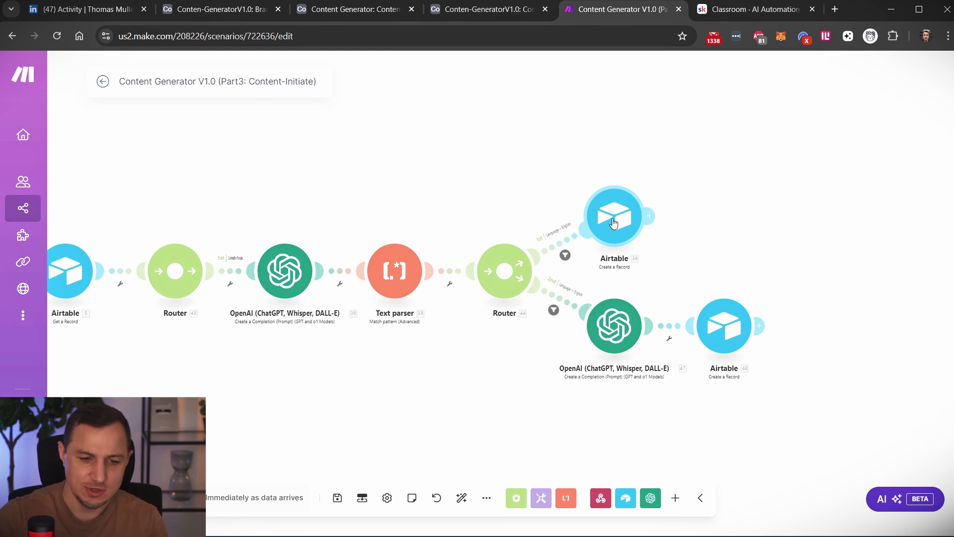
{"action": "left_click", "coordinate": [566, 256]}
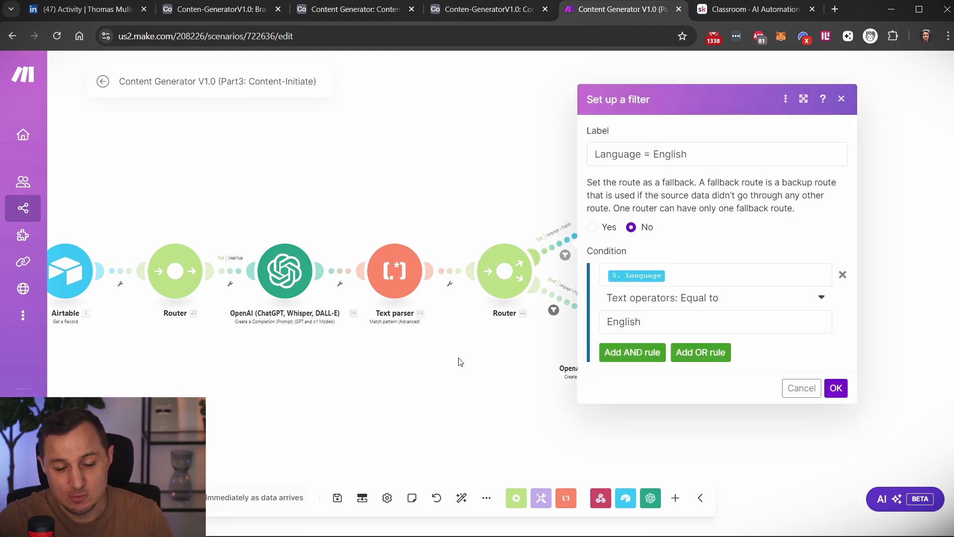
{"action": "left_click", "coordinate": [482, 390]}
{"action": "scroll", "coordinate": [506, 387], "scroll_direction": "up", "scroll_amount": 3}
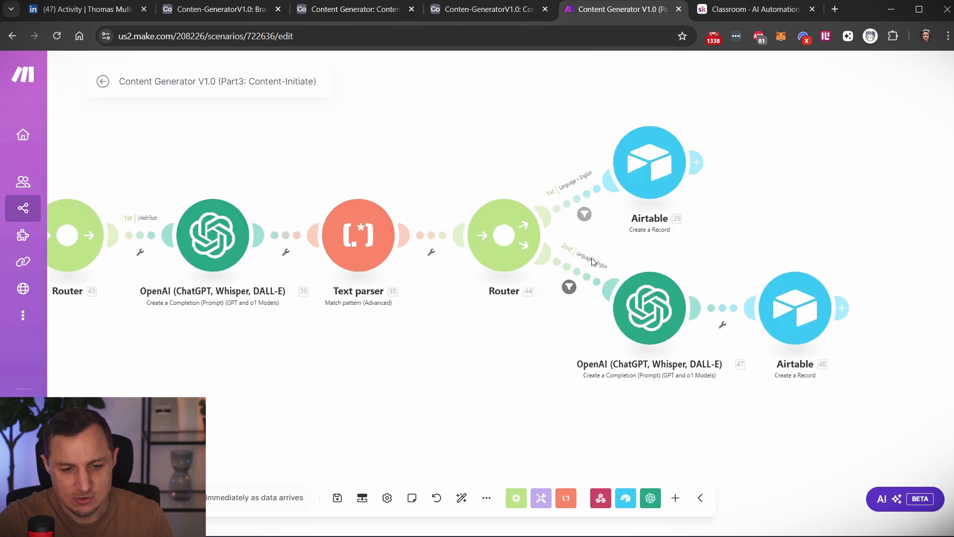
{"action": "left_click", "coordinate": [567, 292]}
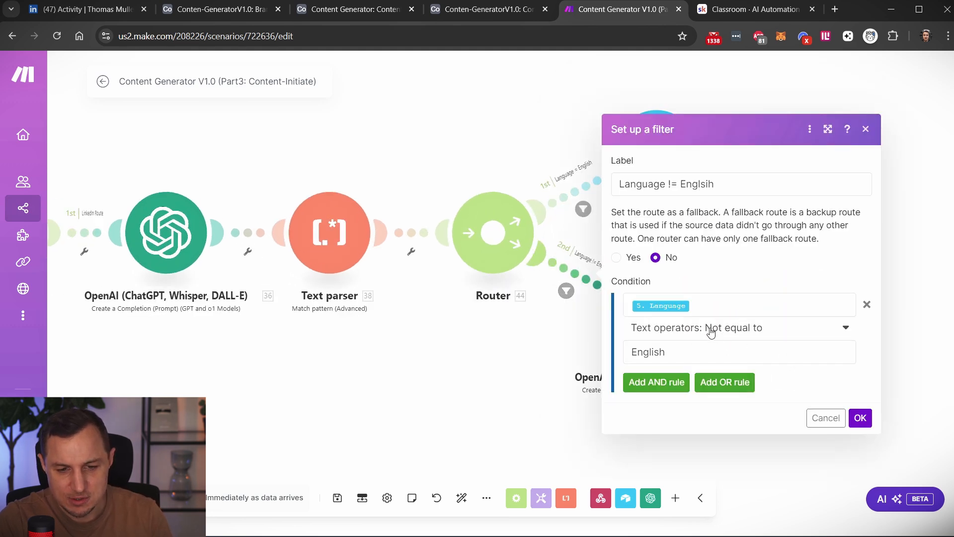
{"action": "left_click", "coordinate": [412, 428]}
{"action": "scroll", "coordinate": [587, 381], "scroll_direction": "down", "scroll_amount": 1}
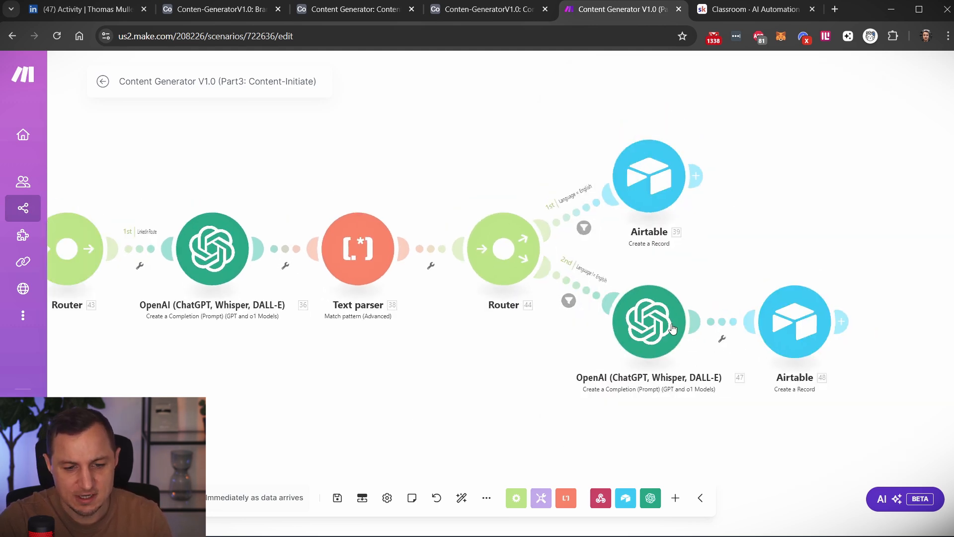
{"action": "left_click", "coordinate": [649, 319]}
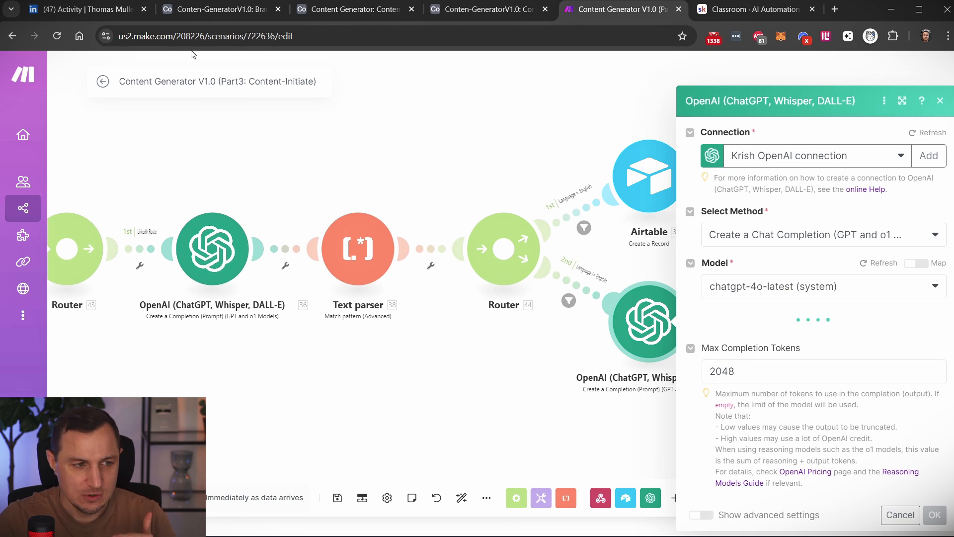
Switch to the Airtable base's Content-data table and view the Language options available for record 25.
{"action": "left_click", "coordinate": [237, 13]}
{"action": "left_click", "coordinate": [325, 11]}
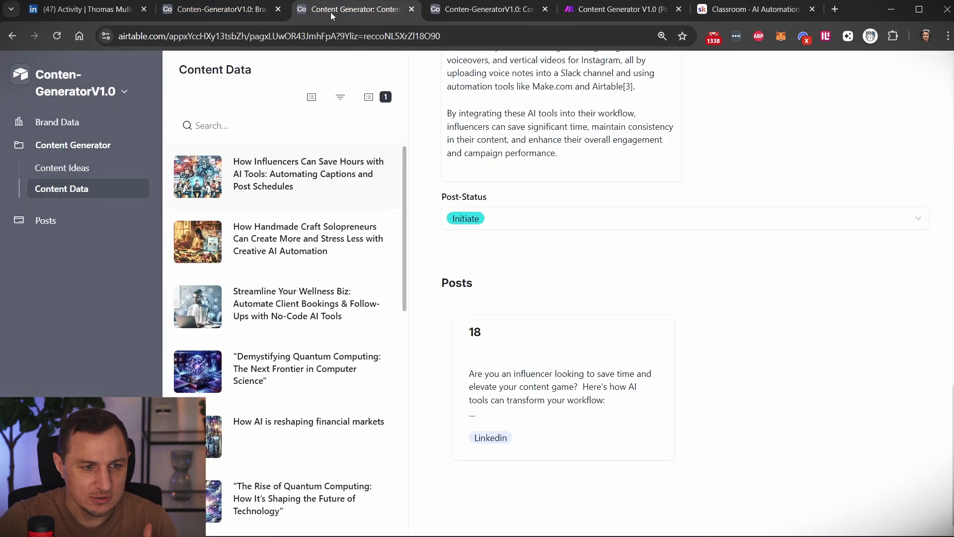
{"action": "left_click", "coordinate": [472, 15]}
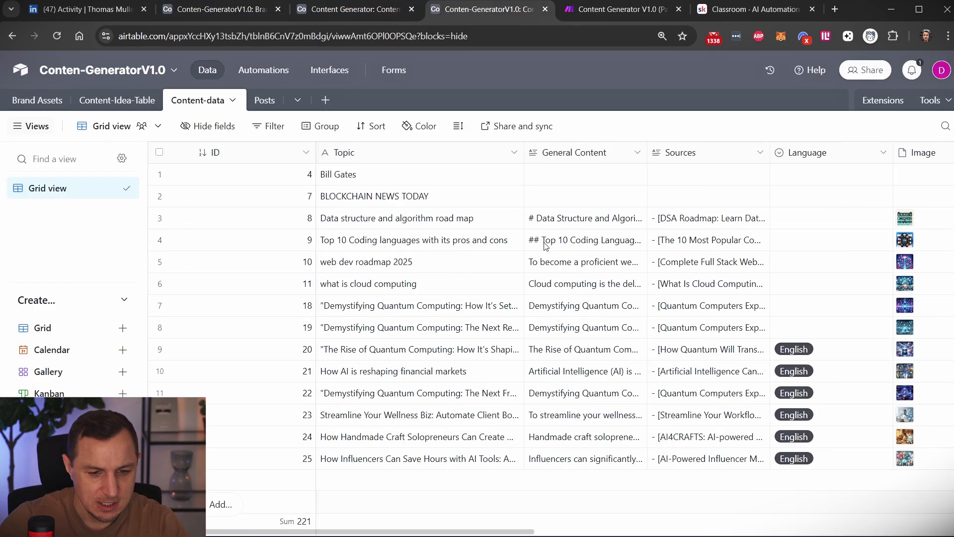
{"action": "scroll", "coordinate": [546, 246], "scroll_direction": "right", "scroll_amount": 3}
{"action": "left_click", "coordinate": [676, 462]}
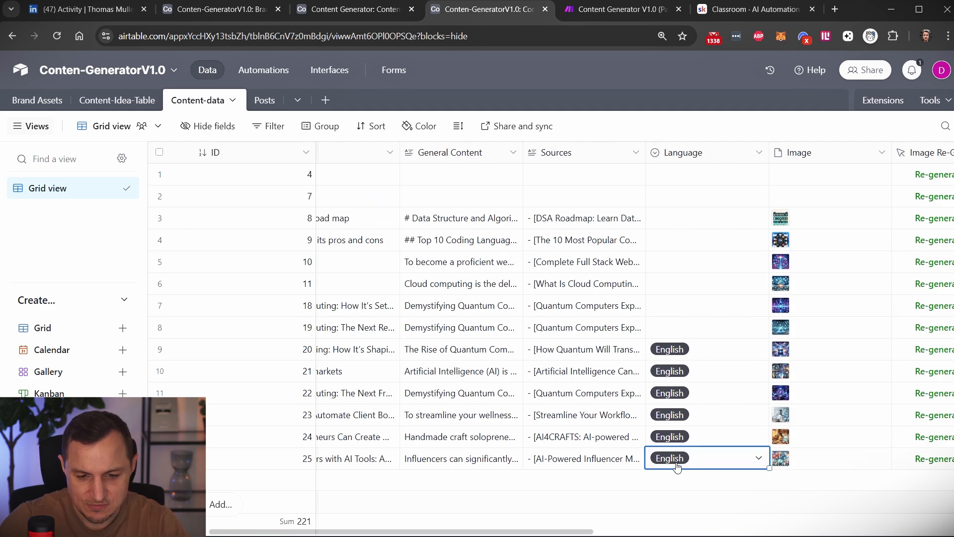
{"action": "left_click", "coordinate": [703, 453]}
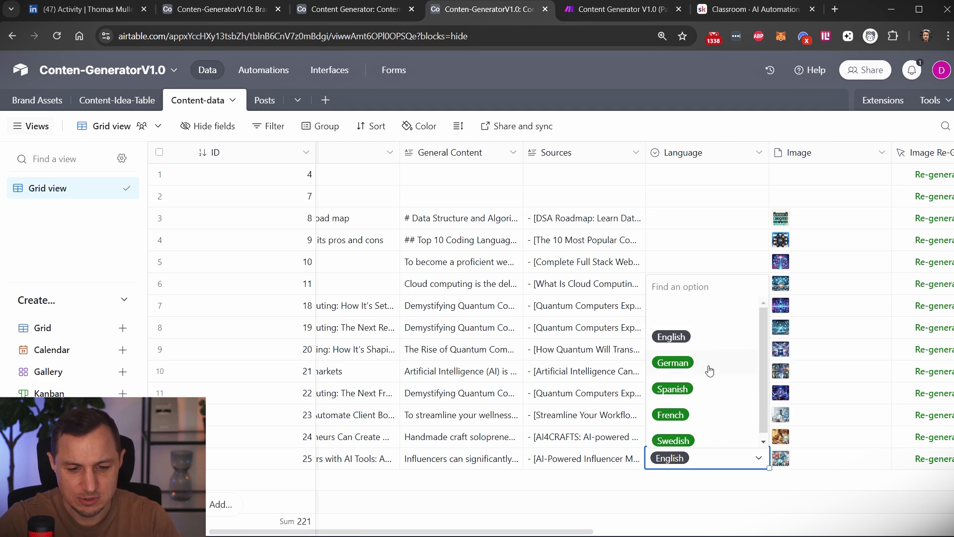
{"action": "scroll", "coordinate": [666, 363], "scroll_direction": "down", "scroll_amount": 1}
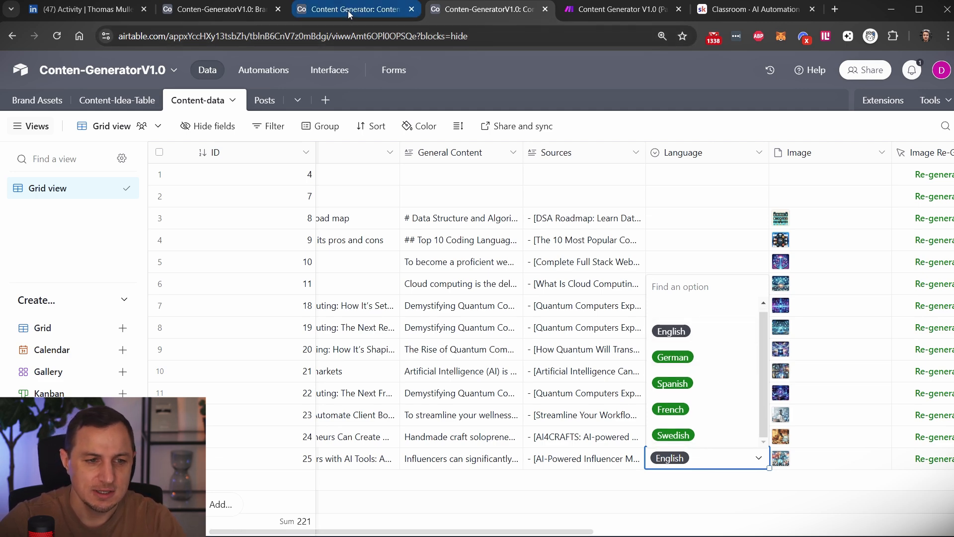
Open the Brand Data page in the Airtable interface and view the AI Automation Specialists brand's Language options without changing them.
{"action": "left_click", "coordinate": [189, 10]}
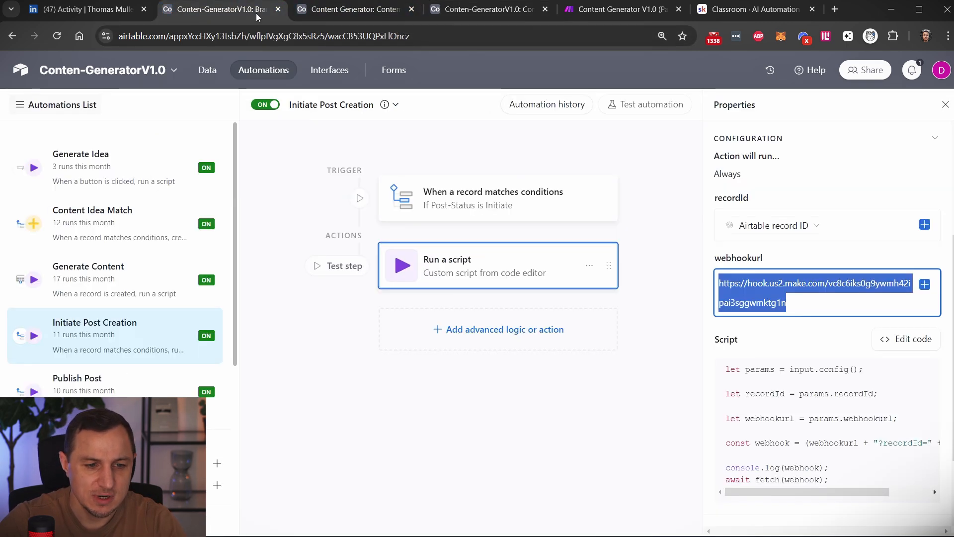
{"action": "left_click", "coordinate": [333, 14]}
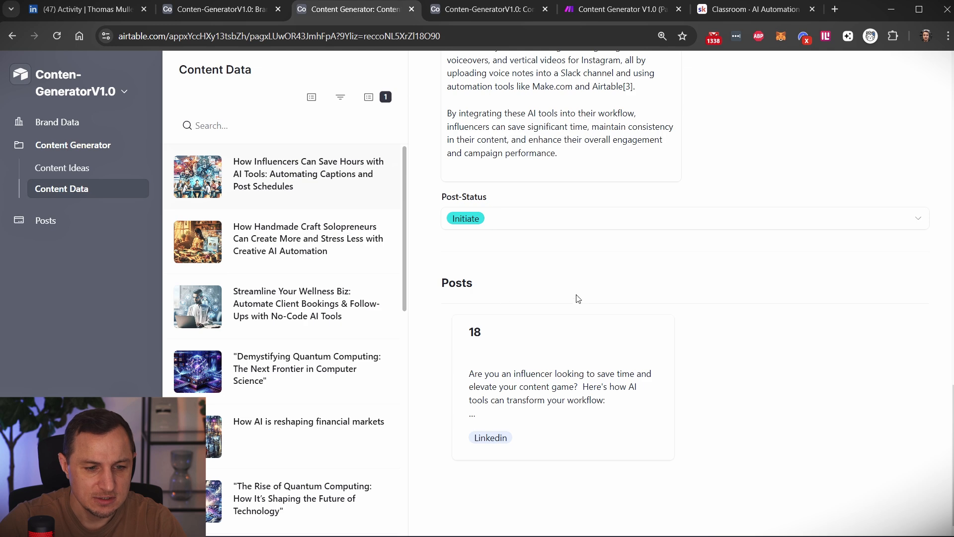
{"action": "left_click", "coordinate": [65, 170]}
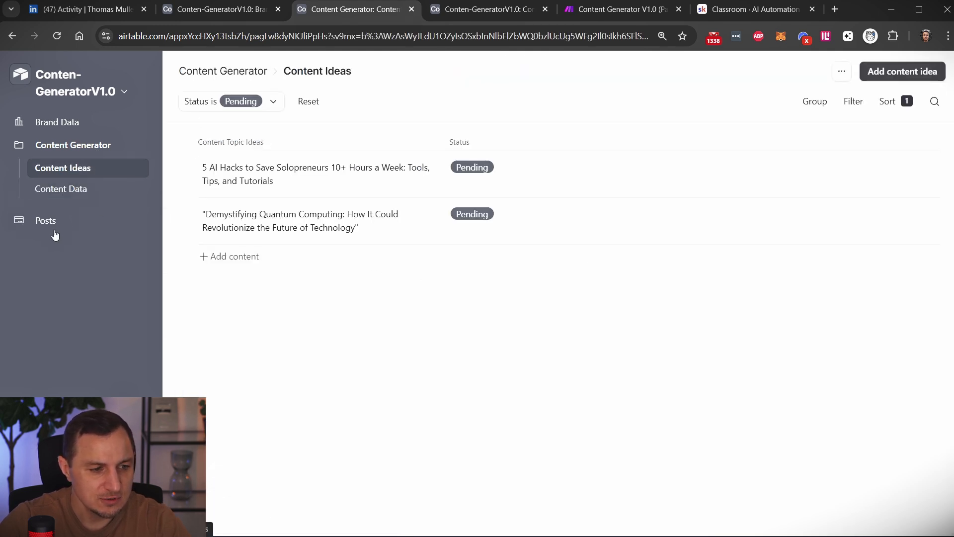
{"action": "left_click", "coordinate": [33, 226]}
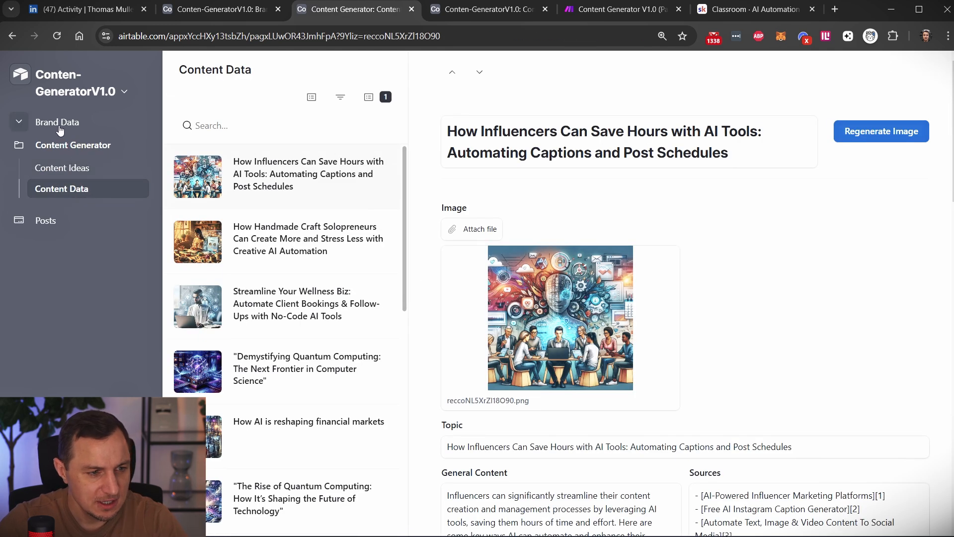
{"action": "left_click", "coordinate": [60, 128]}
{"action": "scroll", "coordinate": [487, 346], "scroll_direction": "down", "scroll_amount": 4}
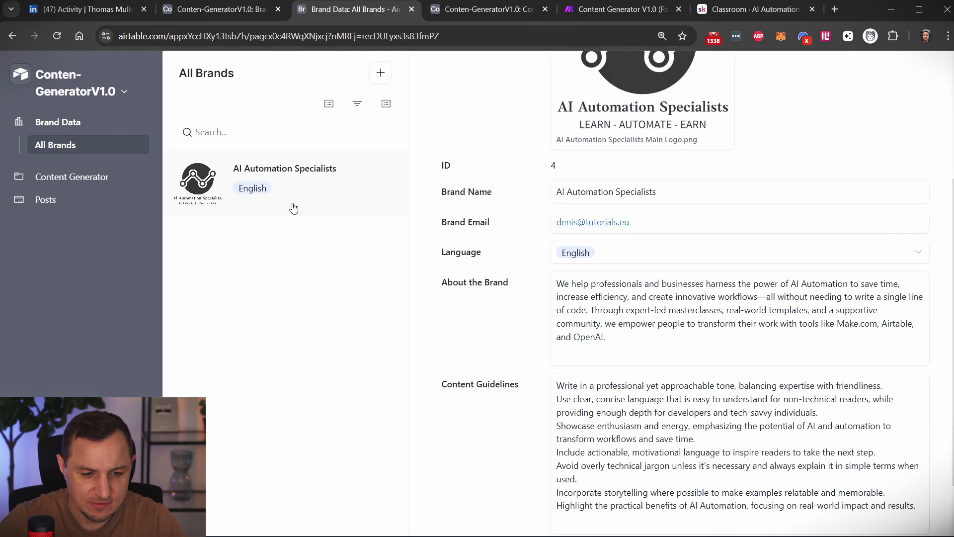
{"action": "left_click", "coordinate": [642, 254]}
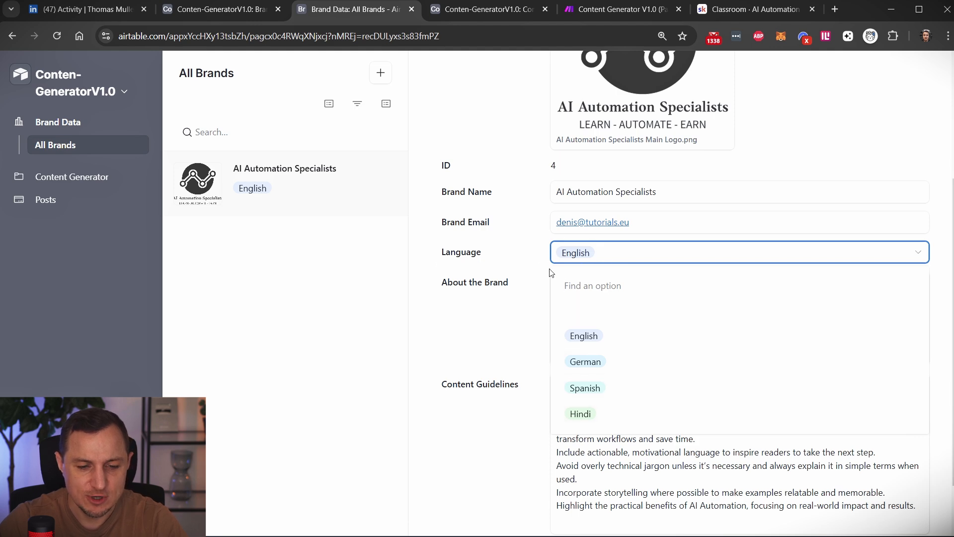
{"action": "left_click", "coordinate": [407, 262]}
Return to Make, exit the Part3 scenario and open Content Generator V1.0 (Part4: Content-Publishing).
{"action": "left_click", "coordinate": [628, 7]}
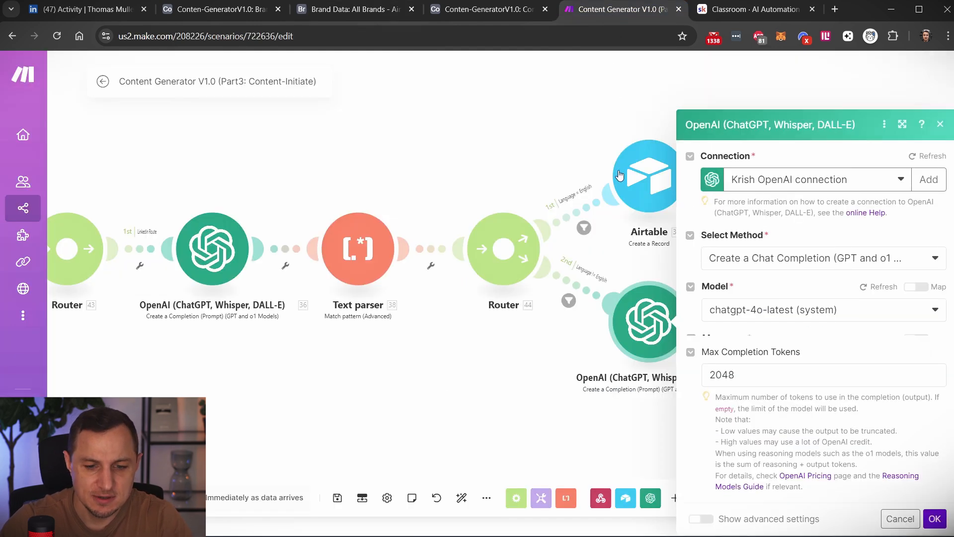
{"action": "left_click_drag", "start_coordinate": [505, 394], "coordinate": [420, 355]}
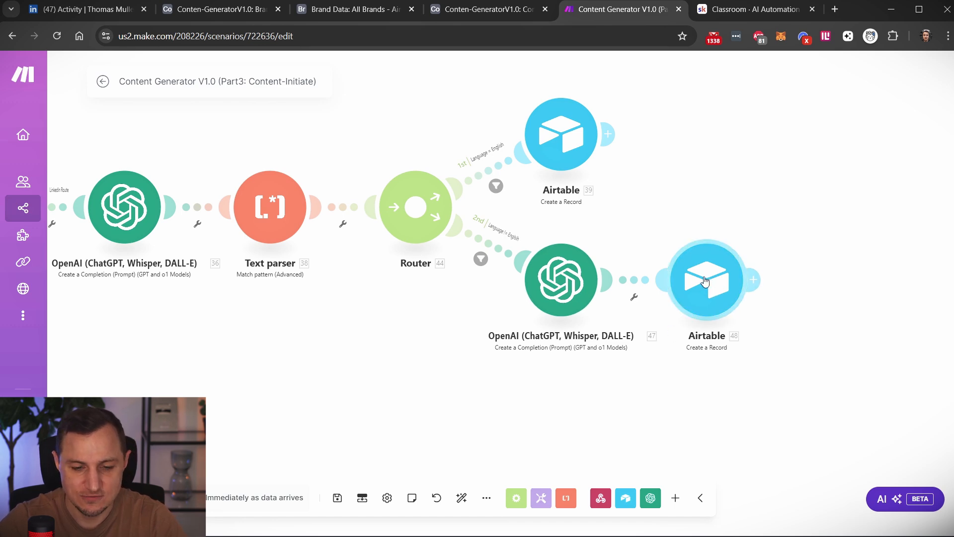
{"action": "left_click_drag", "start_coordinate": [217, 378], "coordinate": [375, 364]}
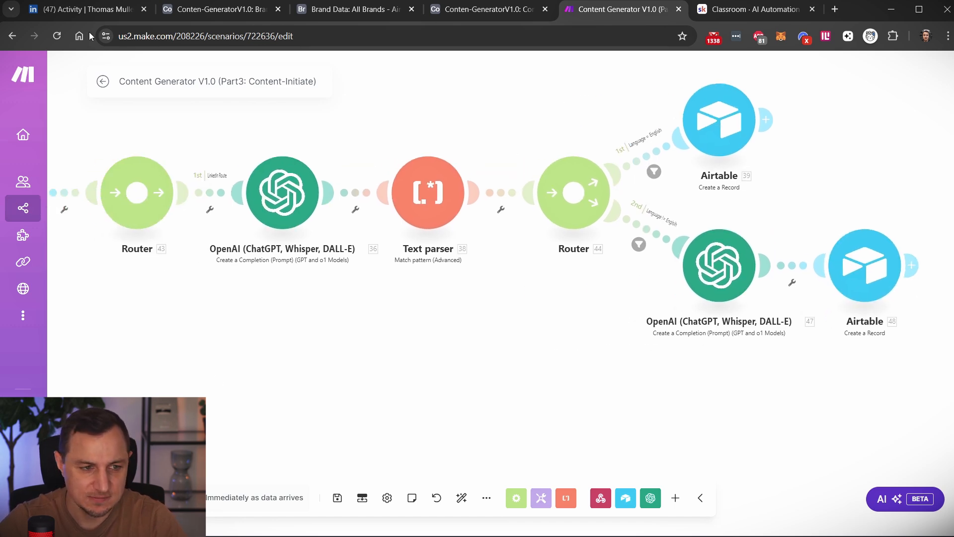
{"action": "left_click", "coordinate": [103, 81]}
{"action": "left_click", "coordinate": [77, 78]}
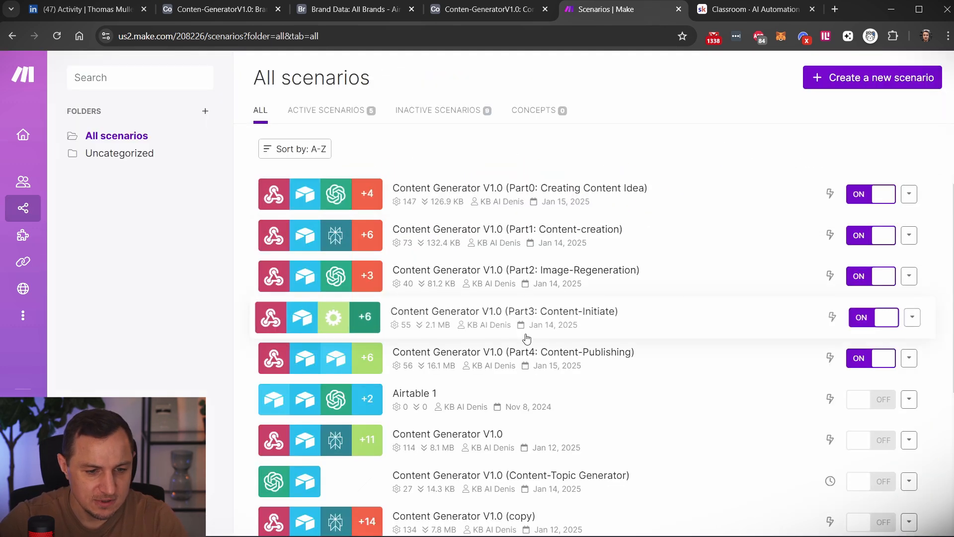
{"action": "left_click", "coordinate": [617, 353]}
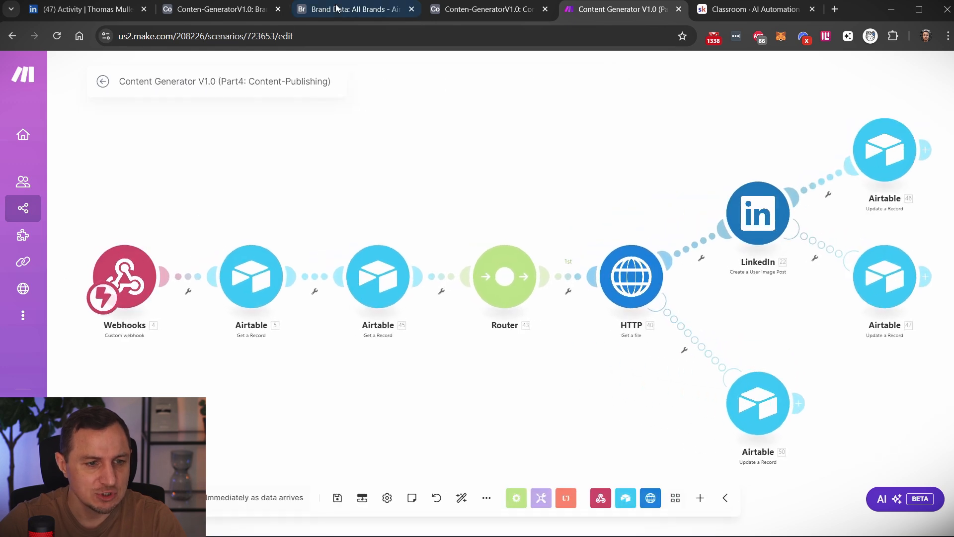
Switch to Airtable's All Posts list, open the influencers AI tools post and view its Status options without changing the status.
{"action": "left_click", "coordinate": [487, 10]}
{"action": "left_click", "coordinate": [363, 14]}
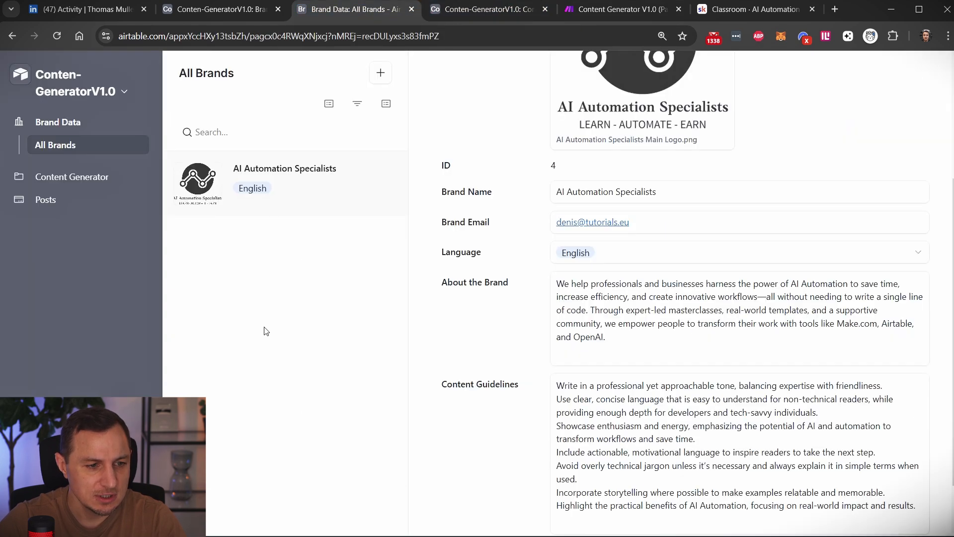
{"action": "left_click", "coordinate": [46, 199]}
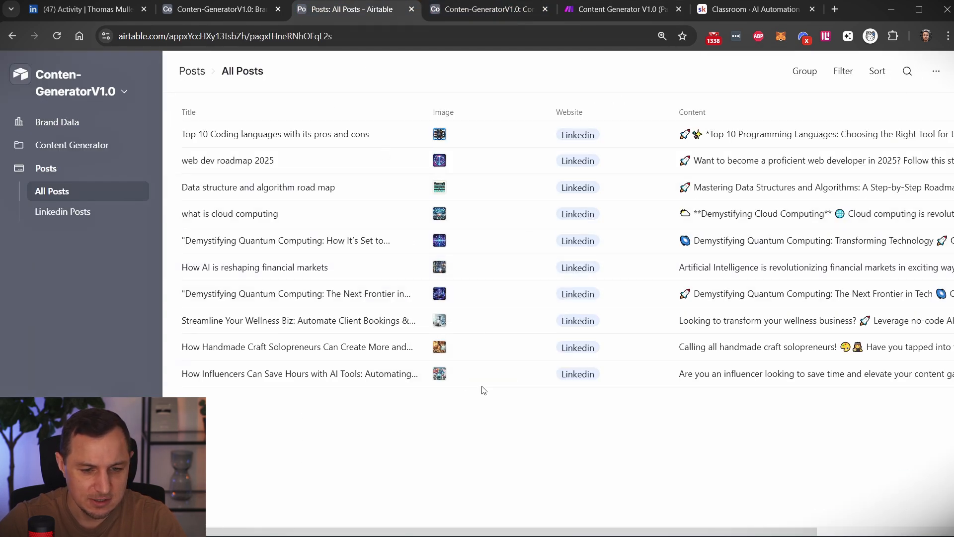
{"action": "left_click", "coordinate": [407, 373]}
{"action": "scroll", "coordinate": [675, 347], "scroll_direction": "down", "scroll_amount": 5}
{"action": "scroll", "coordinate": [675, 347], "scroll_direction": "down", "scroll_amount": 2}
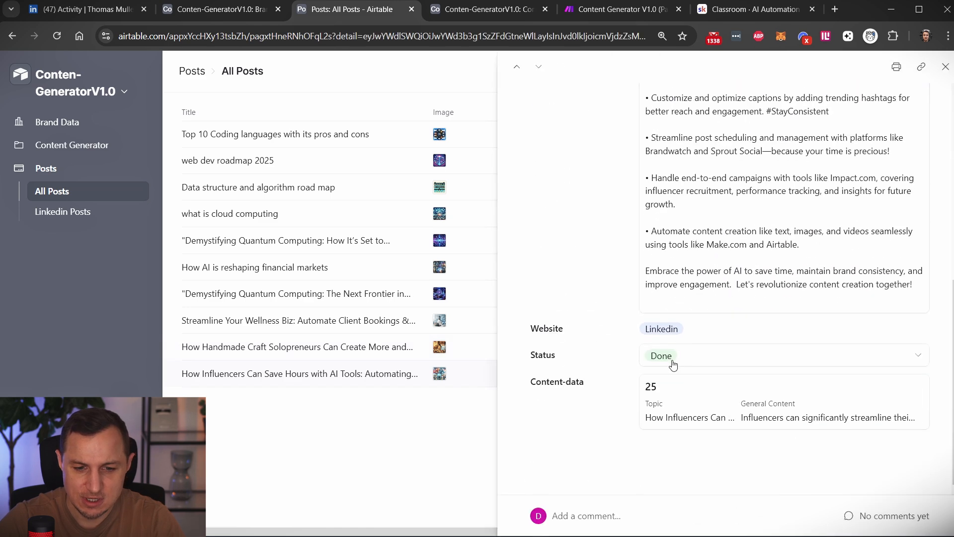
{"action": "left_click", "coordinate": [686, 362]}
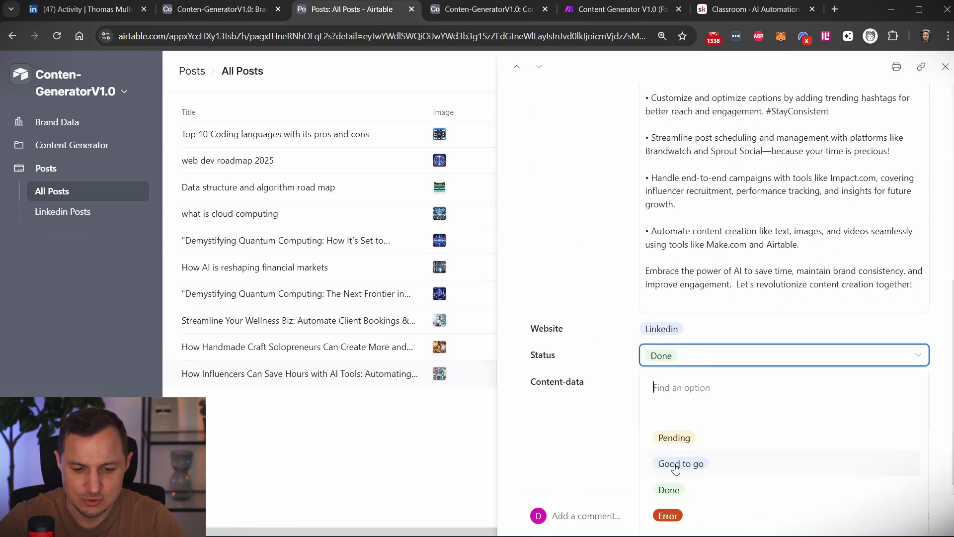
{"action": "left_click", "coordinate": [251, 449]}
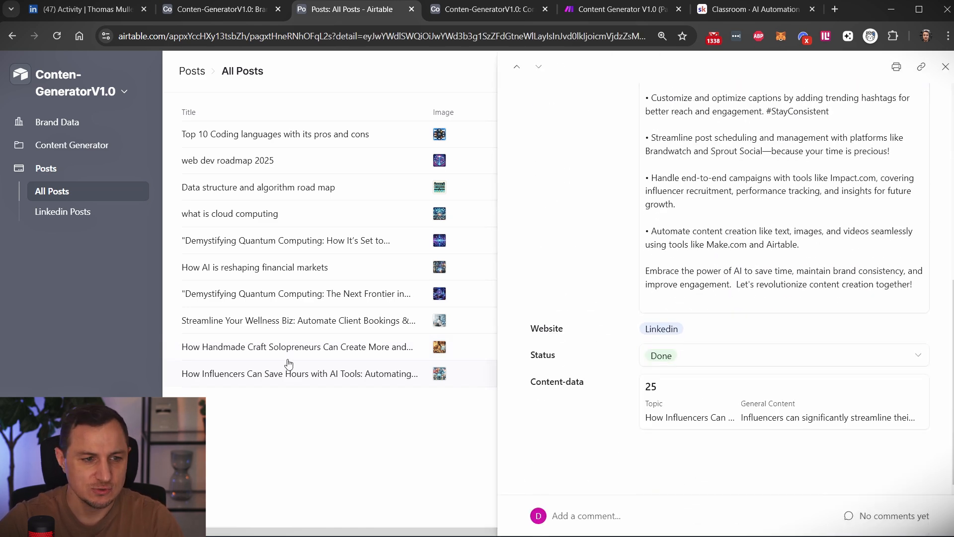
Return to the Part4 scenario in Make and review the table and record ID settings of both Airtable Get a Record modules.
{"action": "left_click", "coordinate": [655, 10]}
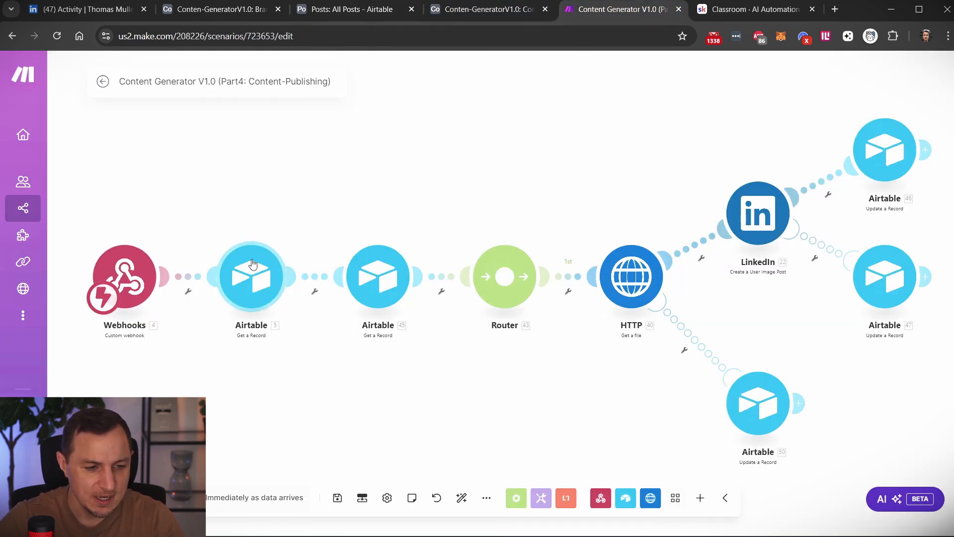
{"action": "left_click", "coordinate": [252, 280]}
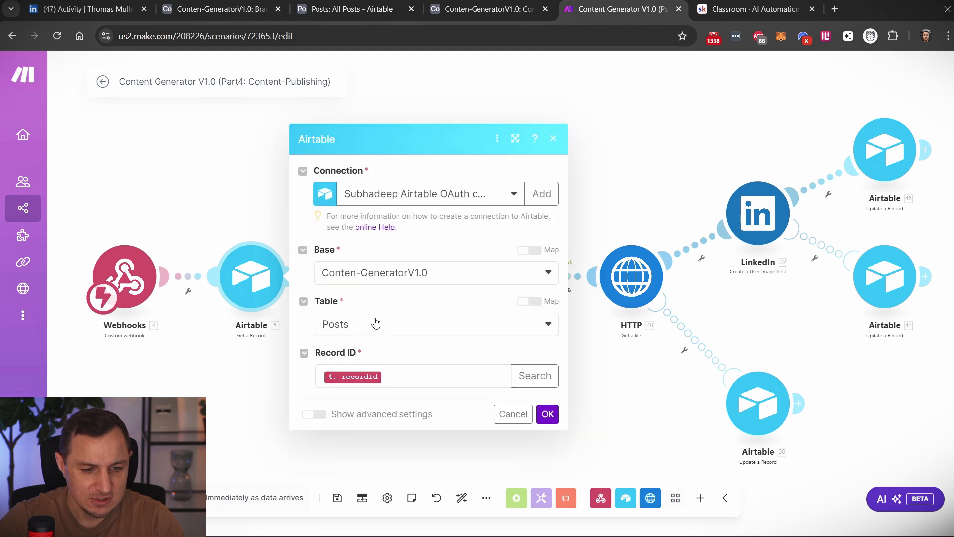
{"action": "left_click", "coordinate": [260, 376]}
{"action": "left_click", "coordinate": [385, 286]}
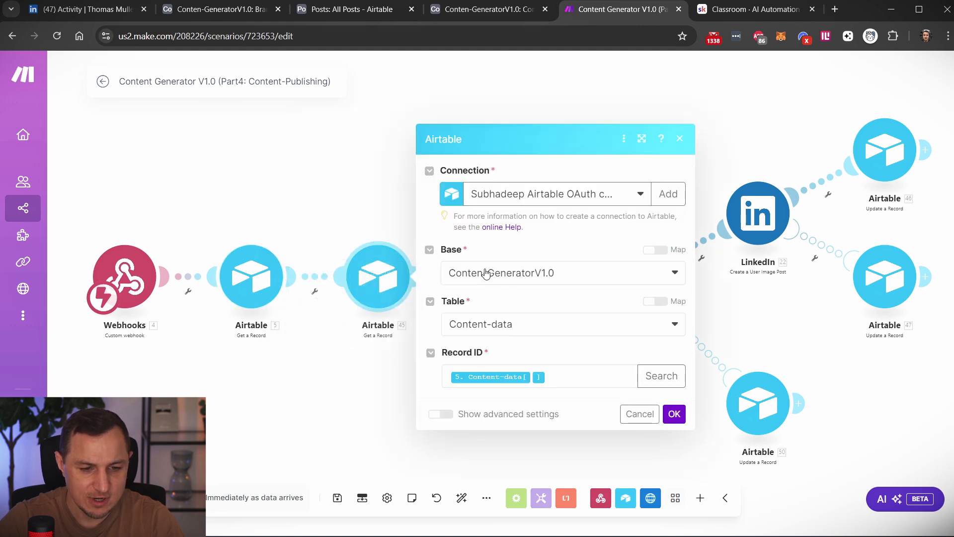
{"action": "left_click", "coordinate": [337, 410]}
Close the Airtable module settings and review the image URL mapping of the HTTP Get a file module.
{"action": "left_click_drag", "start_coordinate": [537, 169], "coordinate": [426, 176]}
{"action": "left_click_drag", "start_coordinate": [510, 194], "coordinate": [472, 116]}
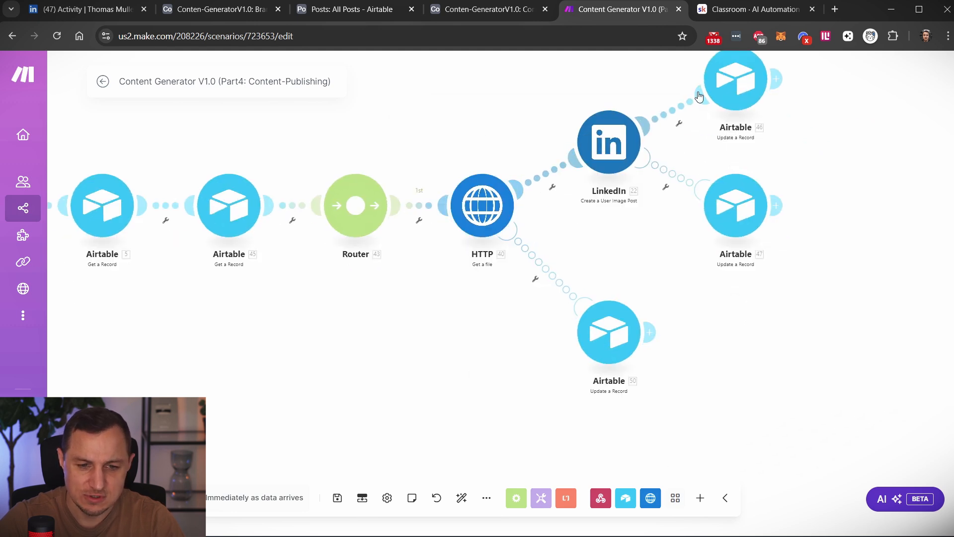
{"action": "left_click_drag", "start_coordinate": [871, 161], "coordinate": [837, 232]}
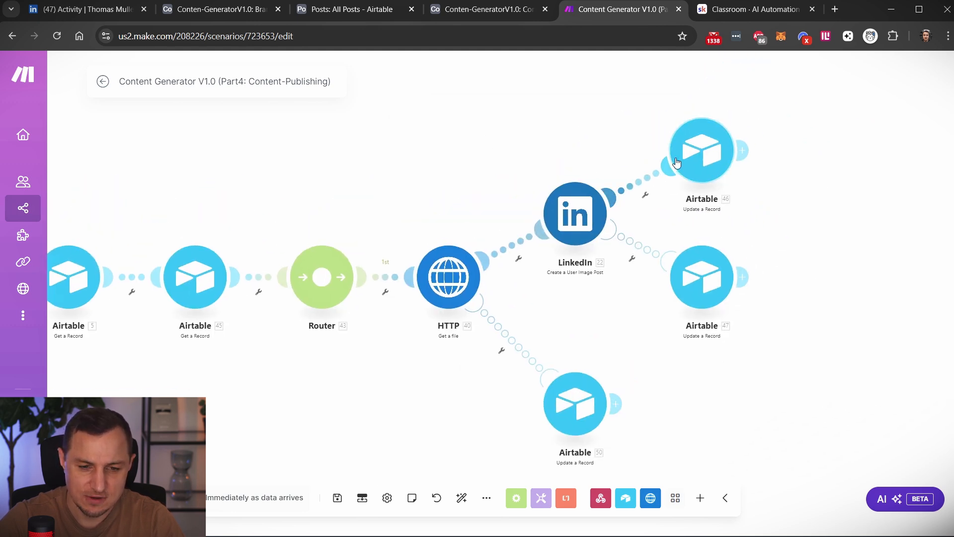
{"action": "left_click", "coordinate": [456, 285]}
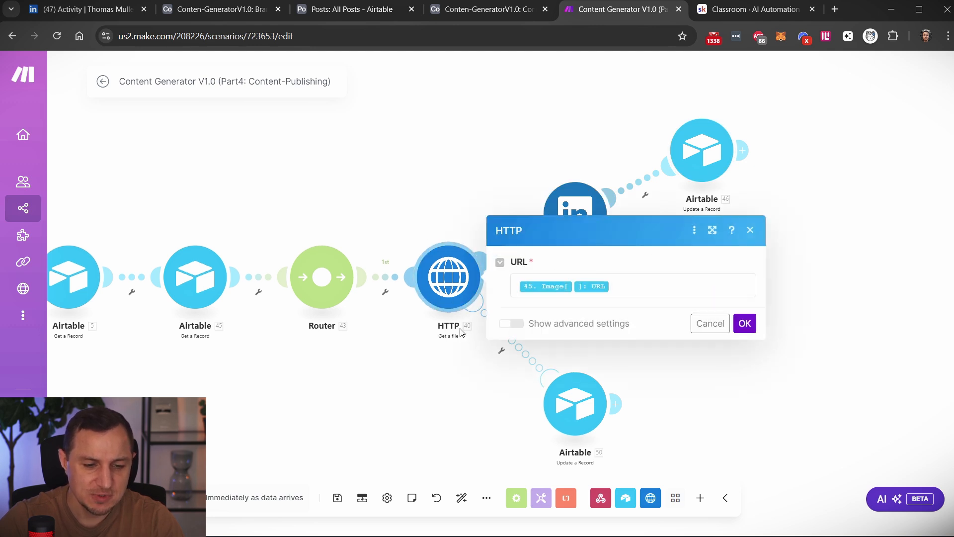
Open the LinkedIn Create a User Image Post module and review its connection, file, title, content, visibility and feed distribution settings.
{"action": "left_click", "coordinate": [578, 206]}
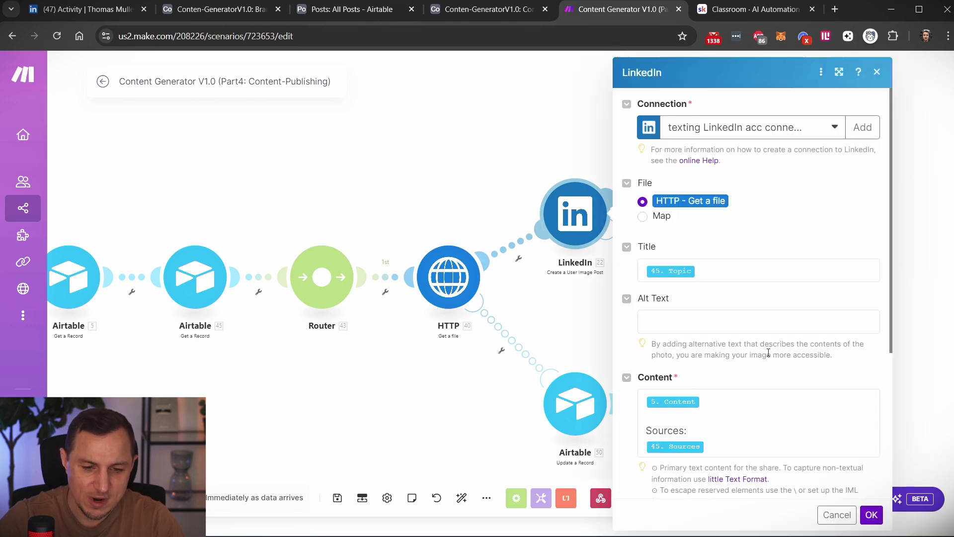
{"action": "scroll", "coordinate": [768, 352], "scroll_direction": "down", "scroll_amount": 4}
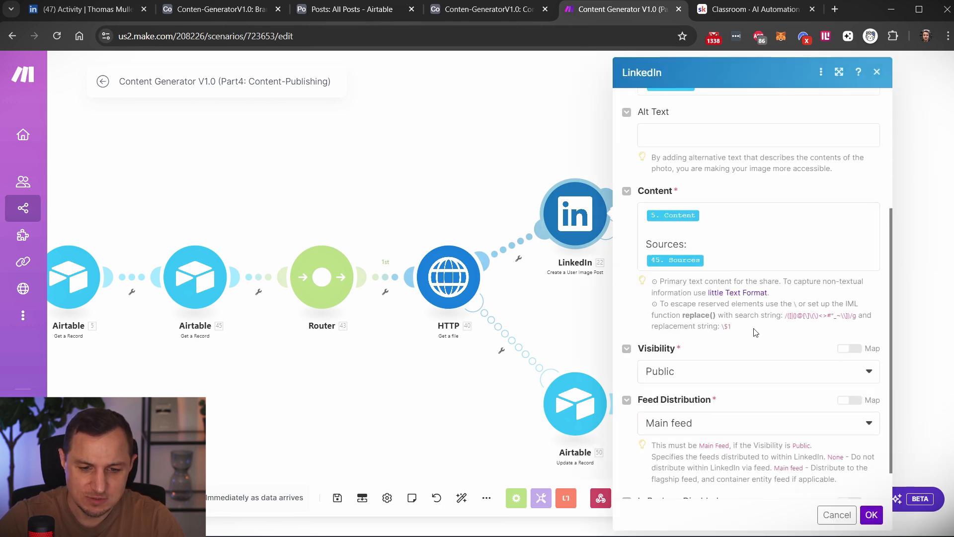
{"action": "scroll", "coordinate": [748, 334], "scroll_direction": "down", "scroll_amount": 1}
{"action": "scroll", "coordinate": [751, 323], "scroll_direction": "up", "scroll_amount": 5}
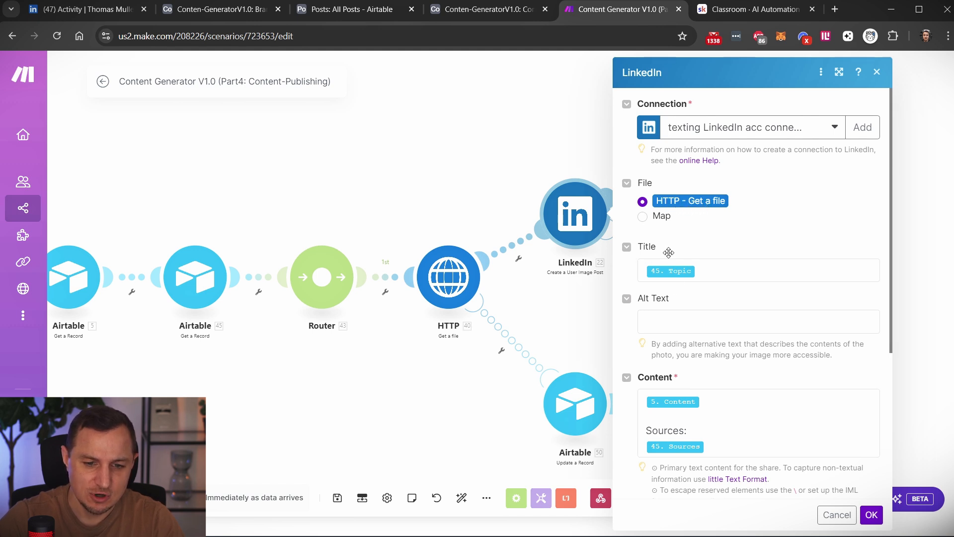
{"action": "left_click_drag", "start_coordinate": [403, 215], "coordinate": [494, 389]}
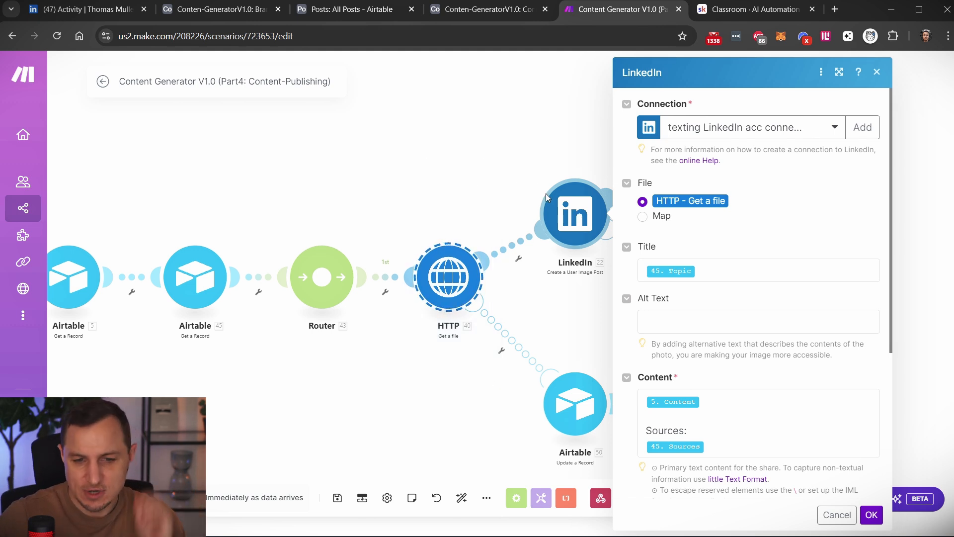
View the LinkedIn and LinkedIn (OpenID Connect) connection types in a new connection form, then close it and the LinkedIn module without saving.
{"action": "left_click", "coordinate": [863, 127]}
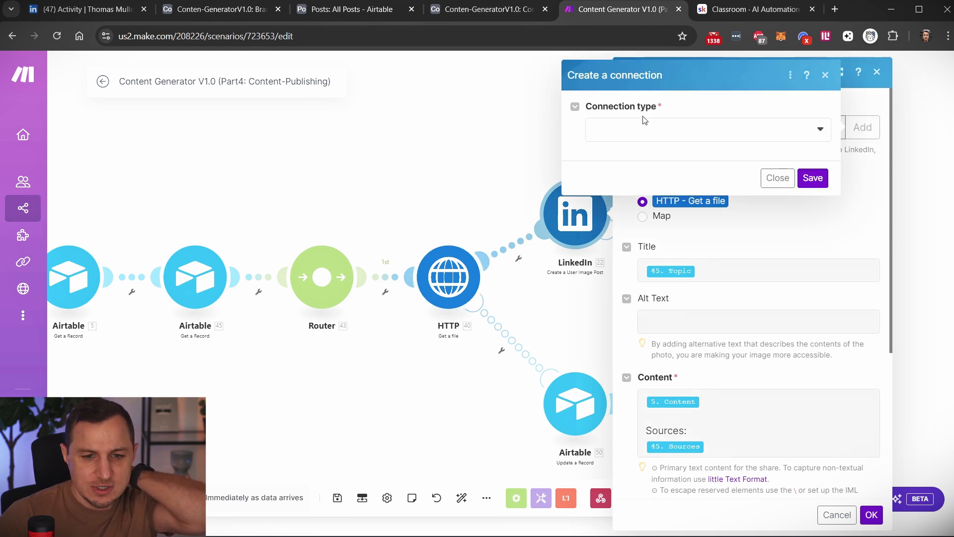
{"action": "left_click", "coordinate": [694, 131]}
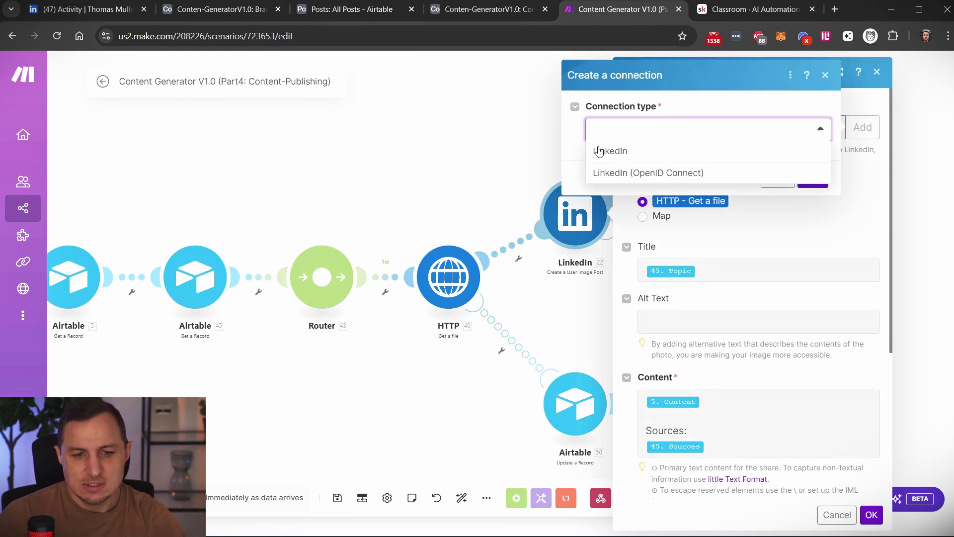
{"action": "left_click", "coordinate": [612, 173]}
{"action": "left_click", "coordinate": [592, 130]}
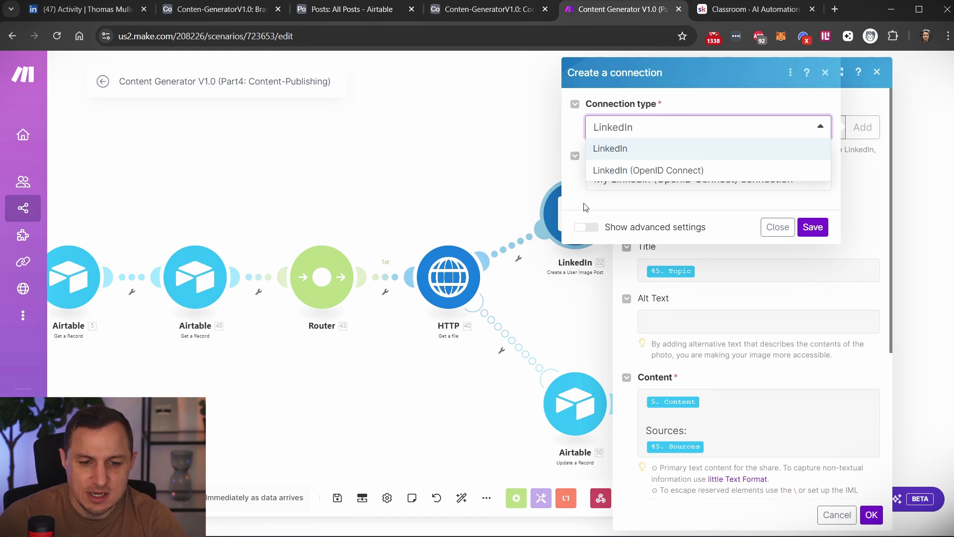
{"action": "left_click", "coordinate": [585, 207]}
{"action": "left_click", "coordinate": [778, 228]}
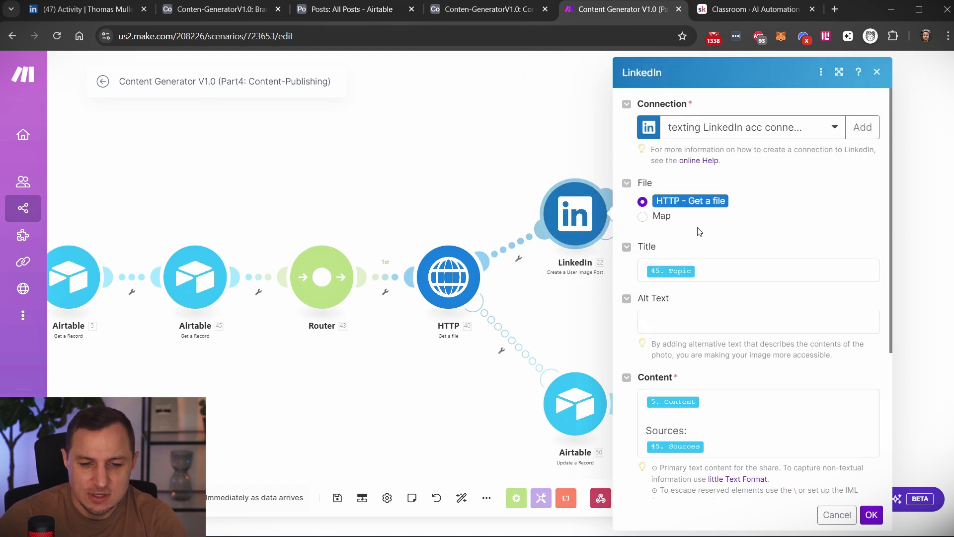
{"action": "left_click", "coordinate": [878, 72]}
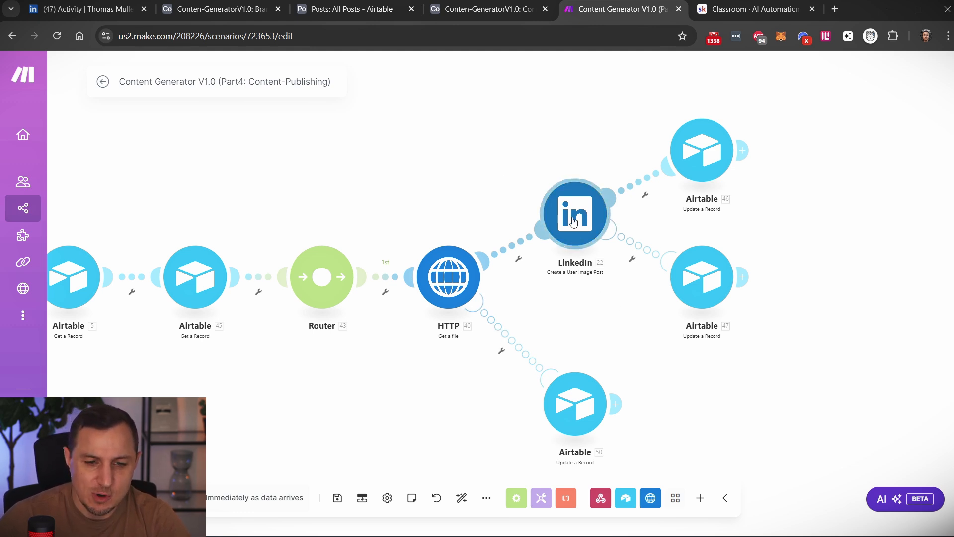
Review the record settings of the upper Airtable Update a Record module after LinkedIn, then view the open post's Status options in Airtable.
{"action": "left_click", "coordinate": [721, 158]}
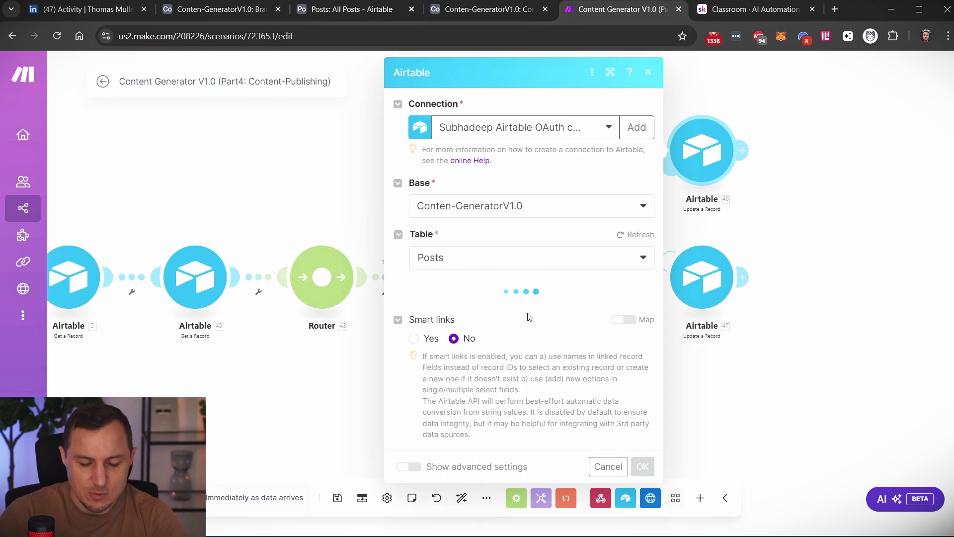
{"action": "scroll", "coordinate": [525, 302], "scroll_direction": "down", "scroll_amount": 4}
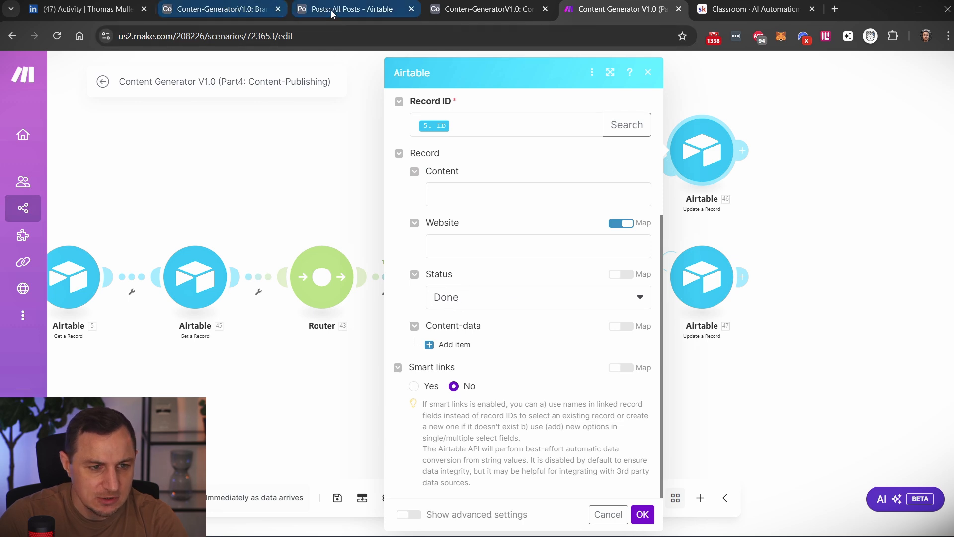
{"action": "left_click", "coordinate": [251, 11]}
{"action": "left_click", "coordinate": [332, 9]}
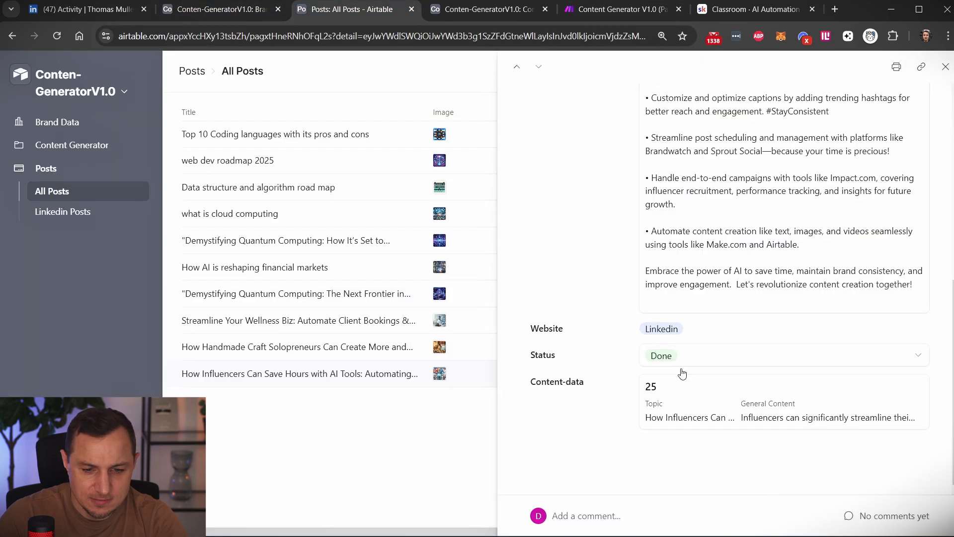
{"action": "left_click", "coordinate": [667, 355]}
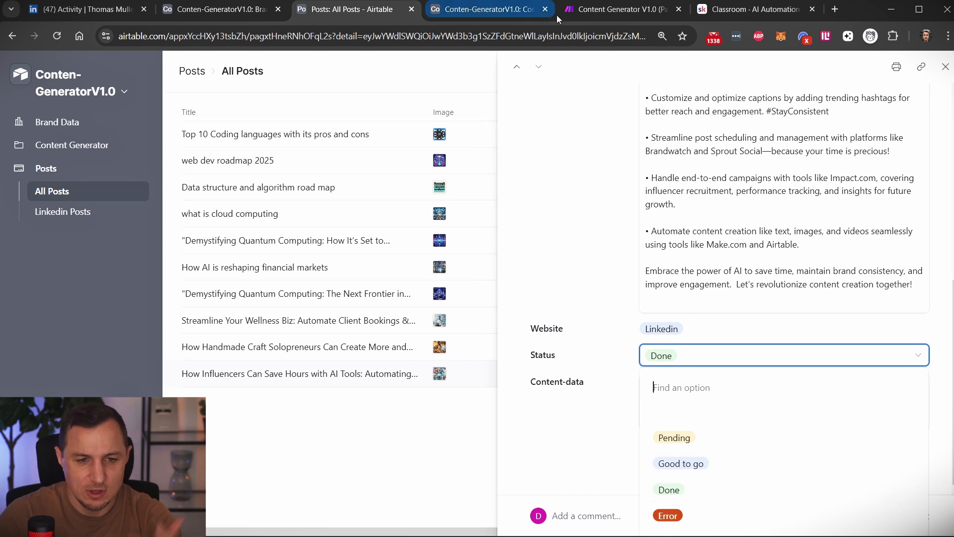
Return to the Part4 scenario in Make, then switch back to Airtable's All Posts and view the Status options again.
{"action": "left_click", "coordinate": [640, 10]}
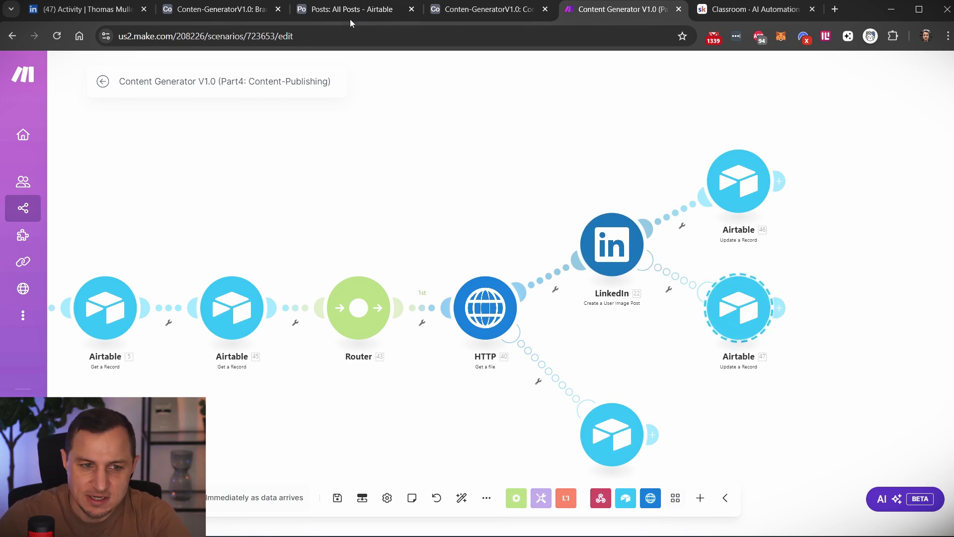
{"action": "left_click", "coordinate": [191, 10]}
{"action": "left_click", "coordinate": [354, 11]}
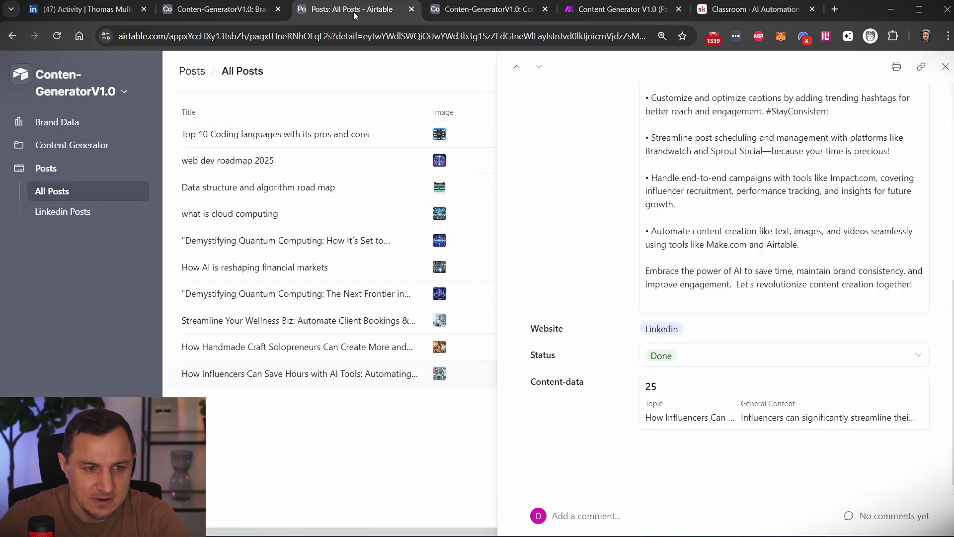
{"action": "left_click", "coordinate": [703, 362]}
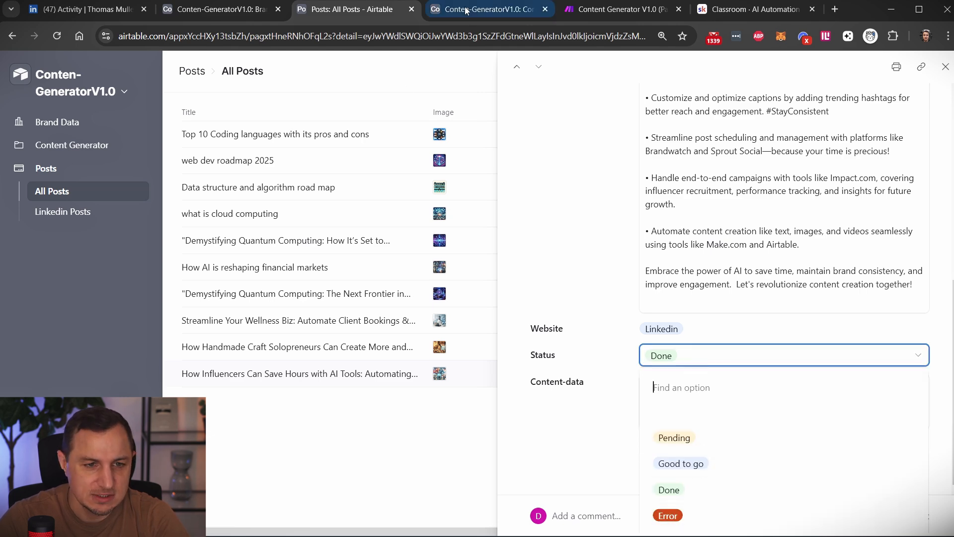
Return to Make and review the HTTP module's URL mapping and the Content-data record ID in the second Airtable Get a Record module.
{"action": "left_click", "coordinate": [621, 10]}
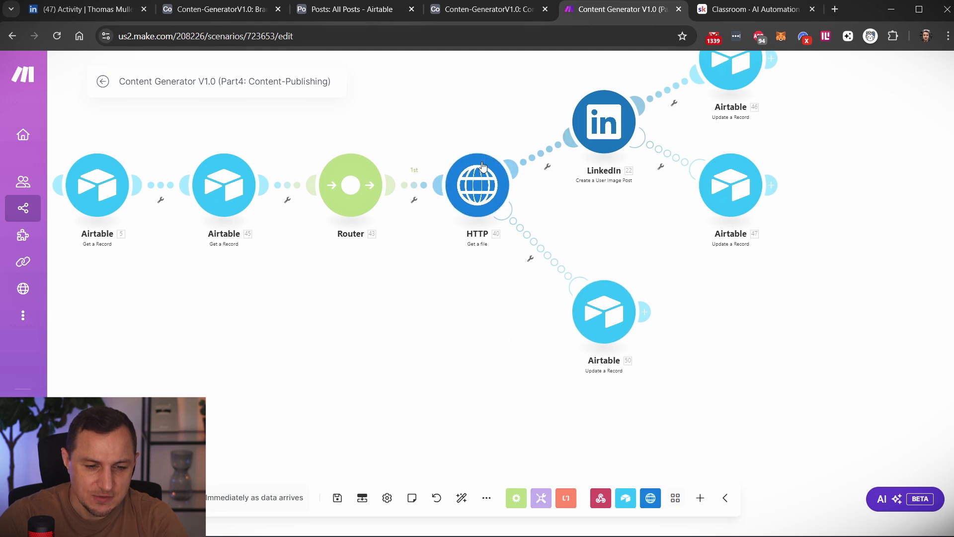
{"action": "left_click", "coordinate": [484, 177]}
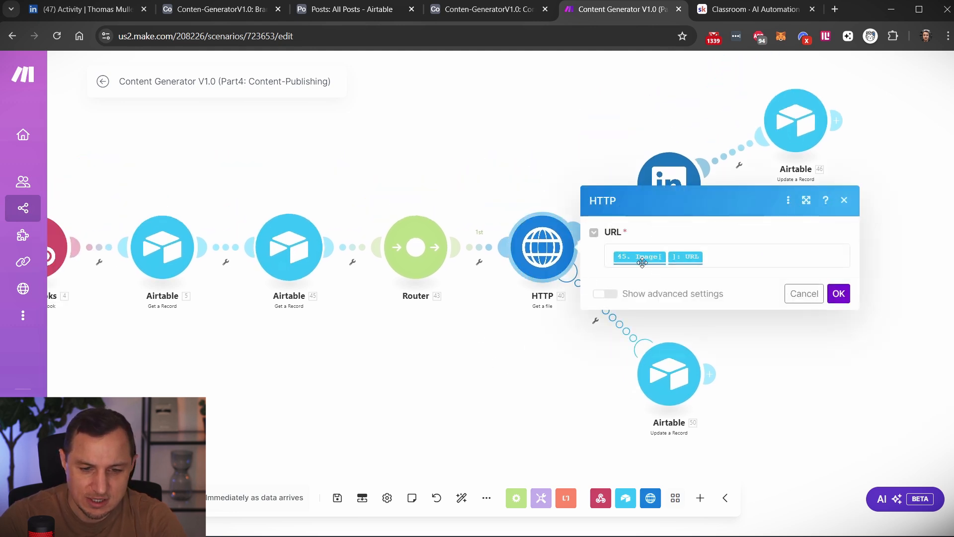
{"action": "left_click", "coordinate": [303, 247]}
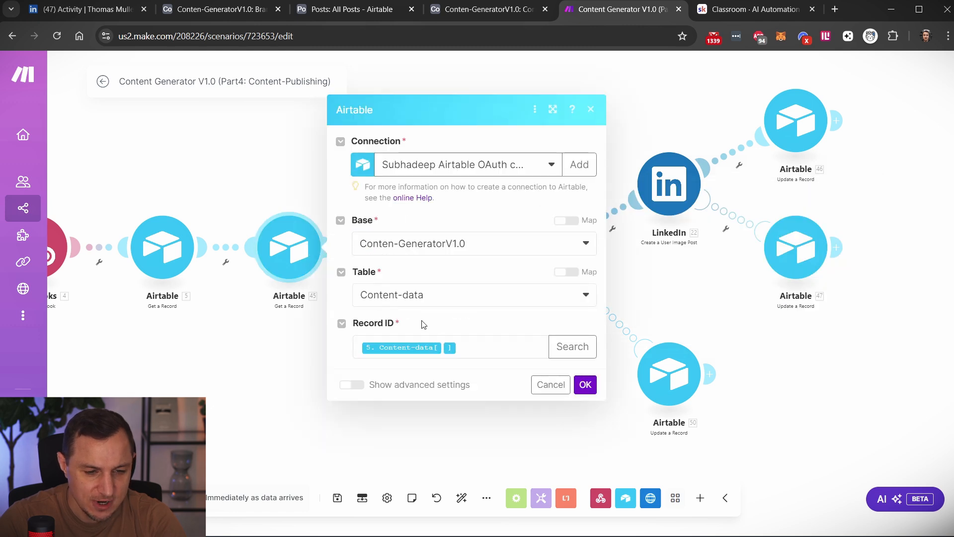
{"action": "left_click", "coordinate": [449, 449]}
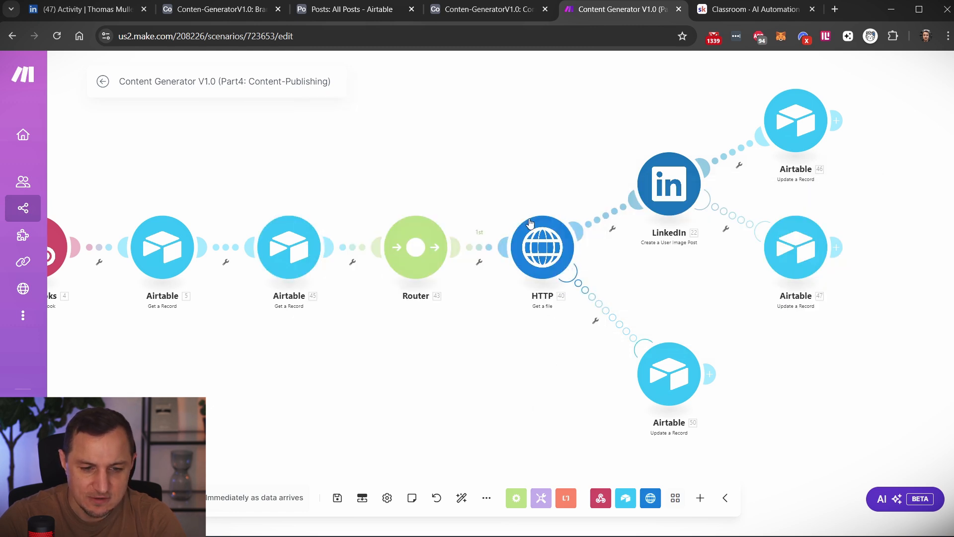
Review the record settings of the Airtable Update a Record module on the HTTP branch, cancel them and view the whole scenario.
{"action": "left_click", "coordinate": [636, 321]}
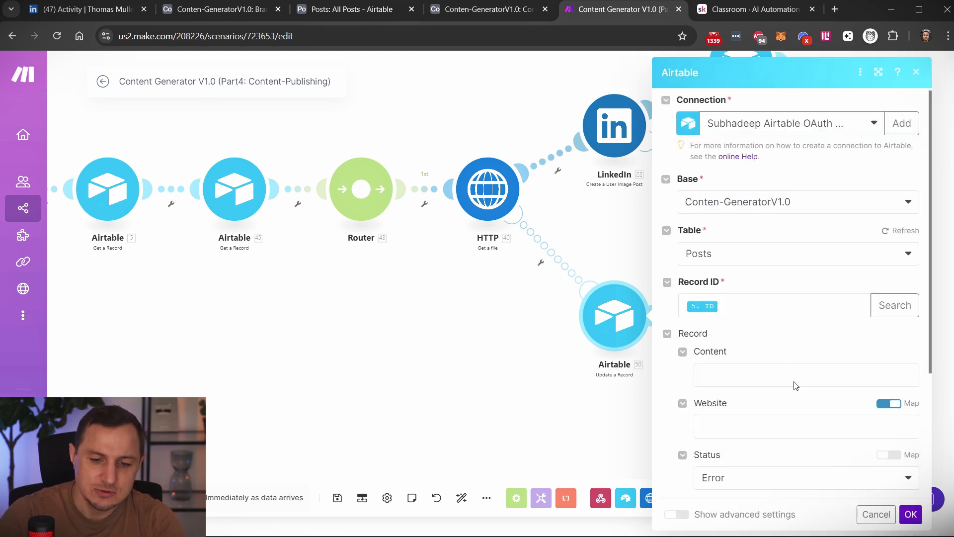
{"action": "scroll", "coordinate": [776, 348], "scroll_direction": "down", "scroll_amount": 3}
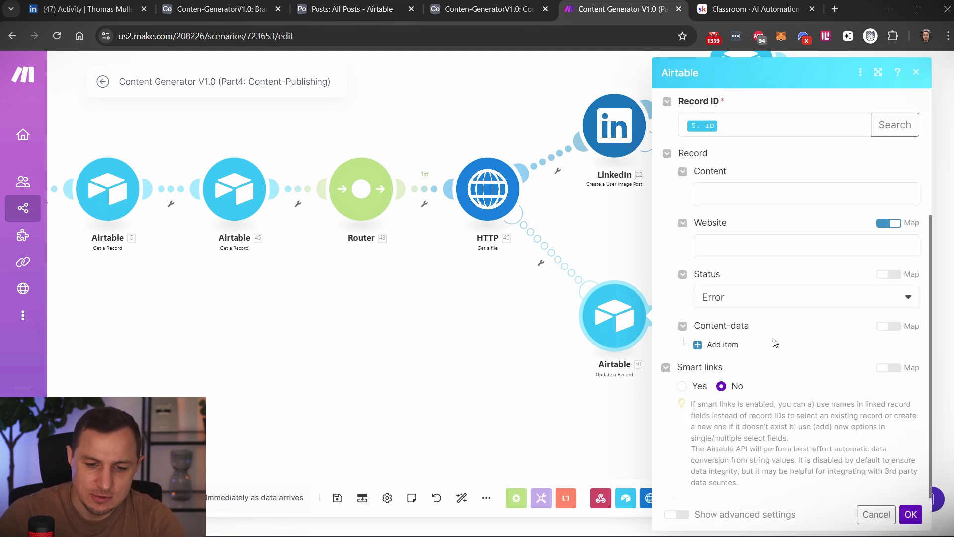
{"action": "left_click", "coordinate": [877, 514]}
{"action": "scroll", "coordinate": [333, 338], "scroll_direction": "down", "scroll_amount": 3}
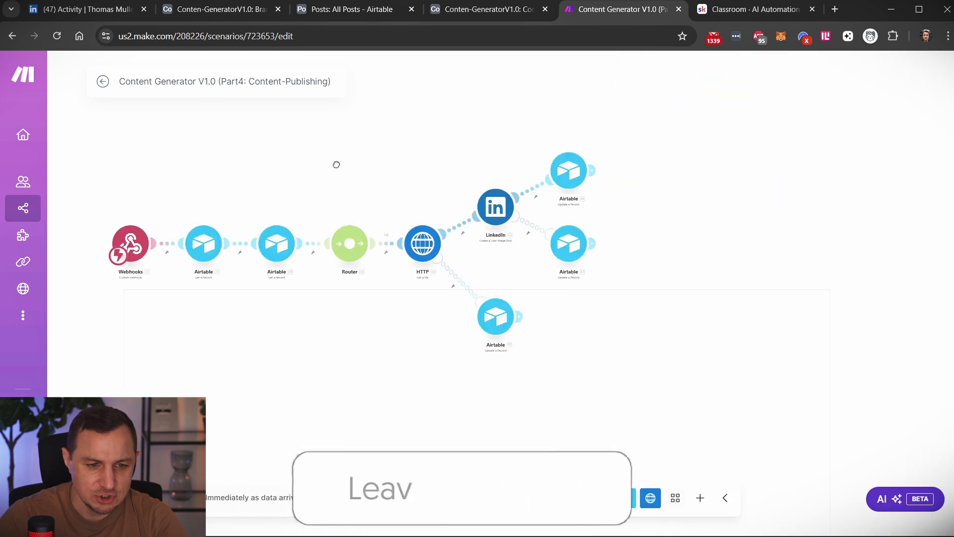
{"action": "left_click_drag", "start_coordinate": [334, 162], "coordinate": [447, 138]}
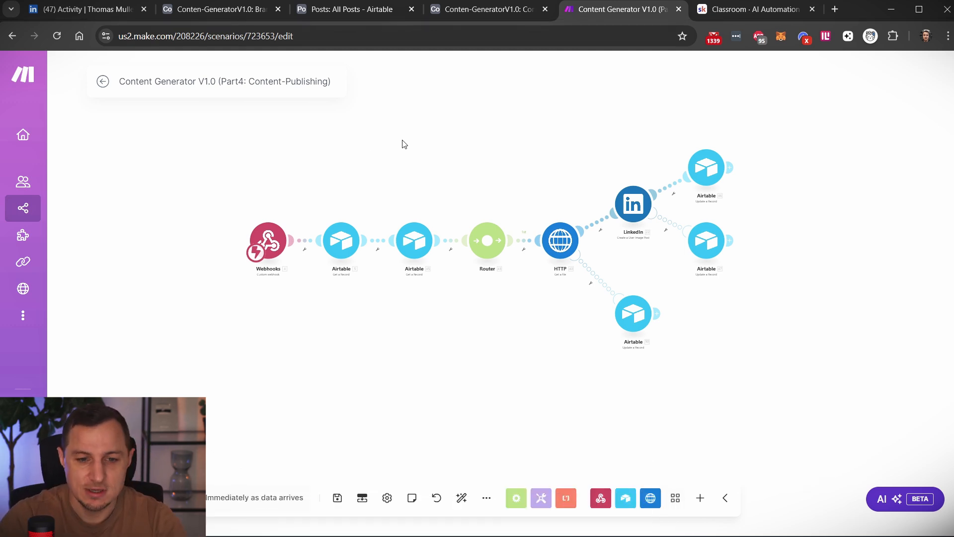
{"action": "left_click_drag", "start_coordinate": [432, 147], "coordinate": [430, 166]}
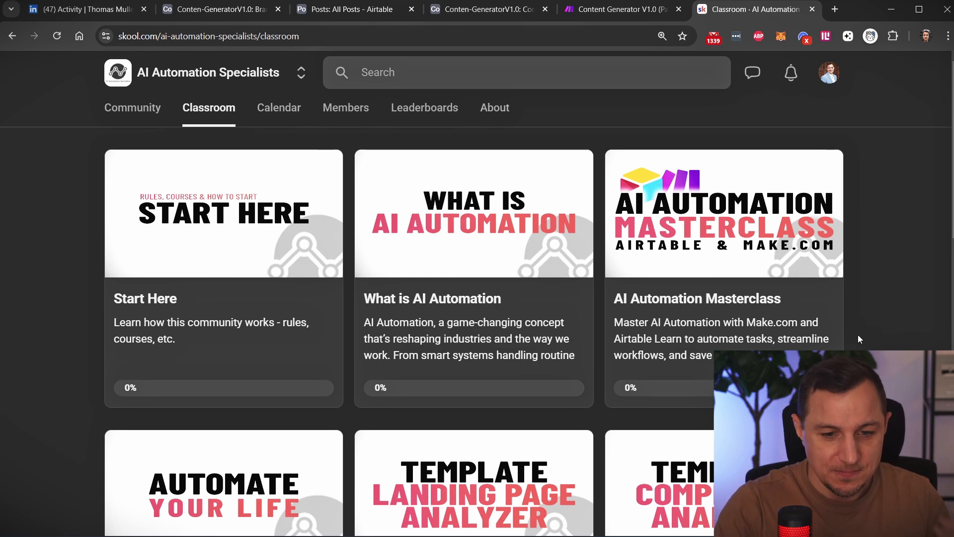
Switch to the Skool classroom and browse the AI Automation Specialists courses and templates.
{"action": "scroll", "coordinate": [845, 323], "scroll_direction": "down", "scroll_amount": 2}
{"action": "scroll", "coordinate": [805, 159], "scroll_direction": "up", "scroll_amount": 3}
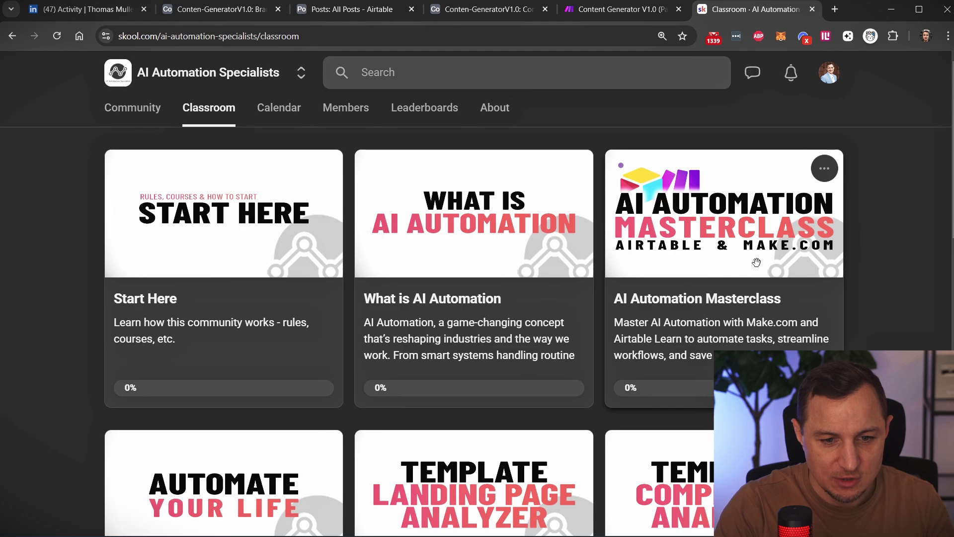
{"action": "scroll", "coordinate": [777, 215], "scroll_direction": "down", "scroll_amount": 5}
{"action": "scroll", "coordinate": [776, 215], "scroll_direction": "down", "scroll_amount": 2}
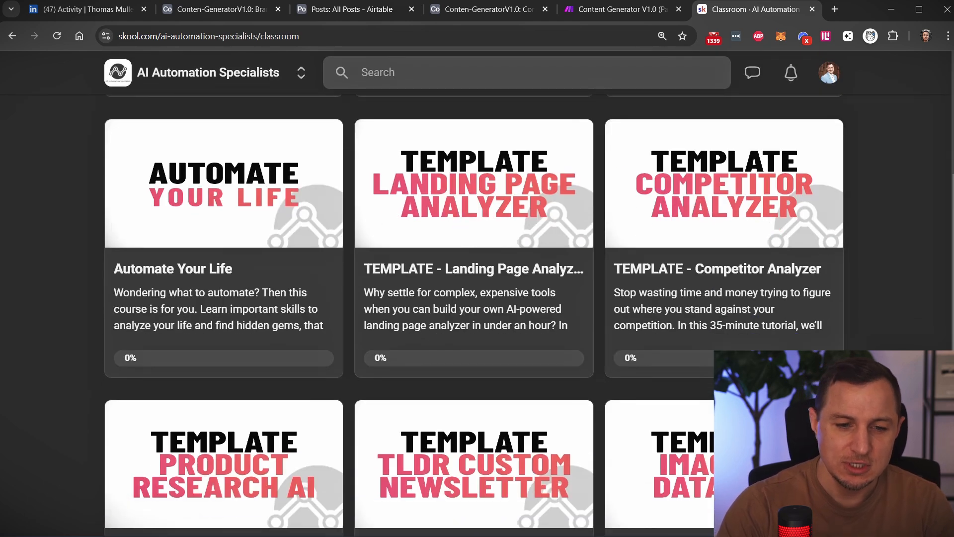
{"action": "scroll", "coordinate": [429, 288], "scroll_direction": "down", "scroll_amount": 2}
{"action": "scroll", "coordinate": [429, 289], "scroll_direction": "down", "scroll_amount": 5}
{"action": "scroll", "coordinate": [845, 238], "scroll_direction": "up", "scroll_amount": 4}
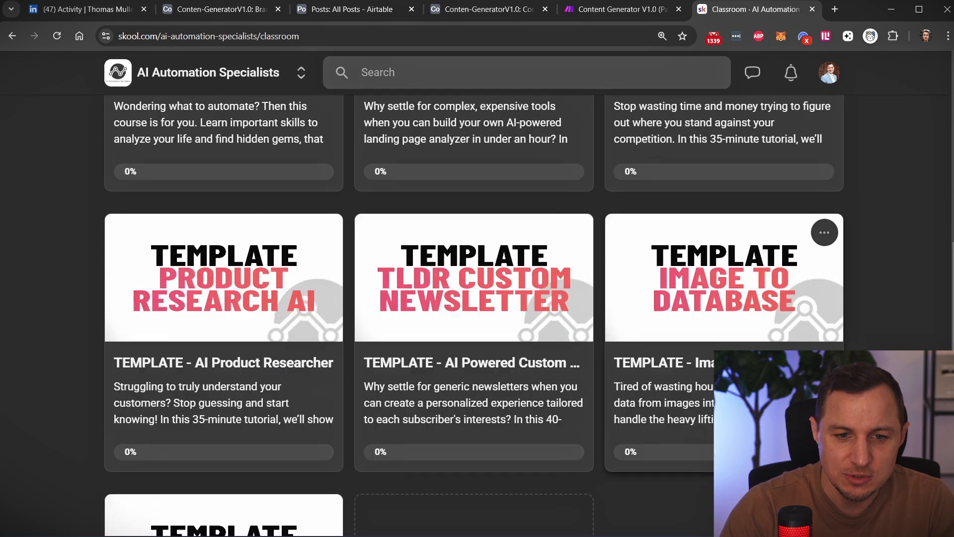